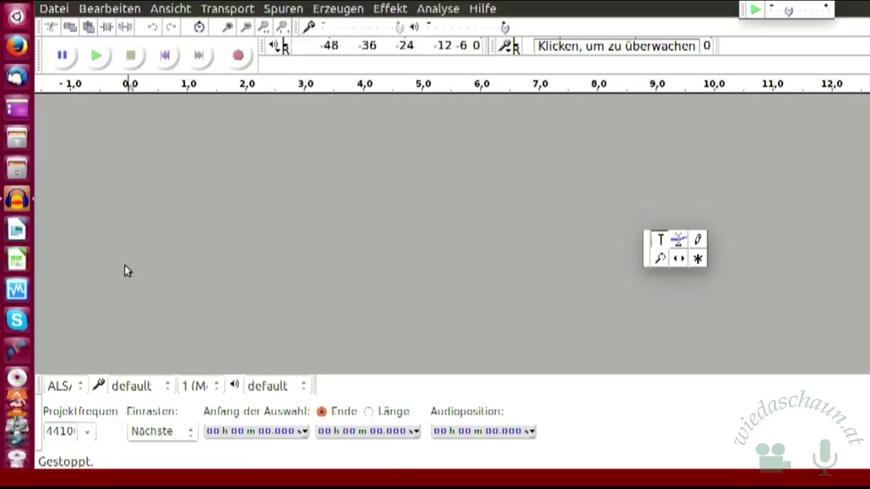
- In Files, open Dokumente > computer, look inside Linuxtage 2017, then return to computer
click(17, 139)
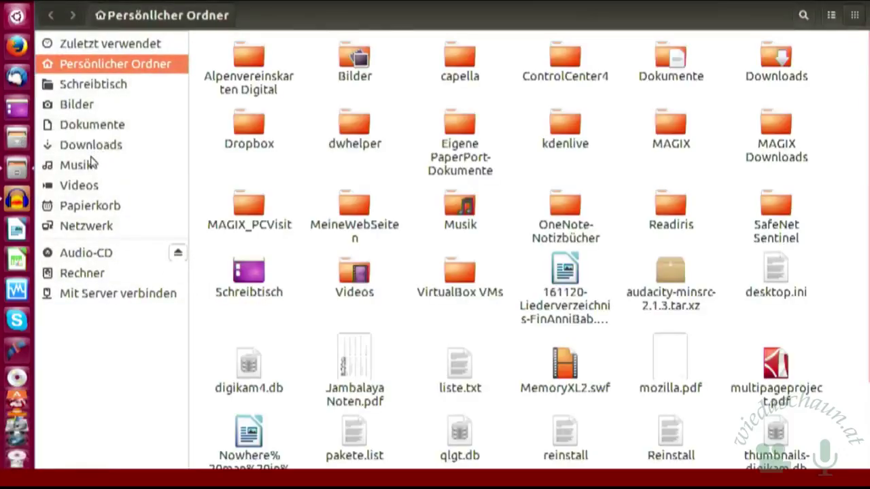
click(112, 129)
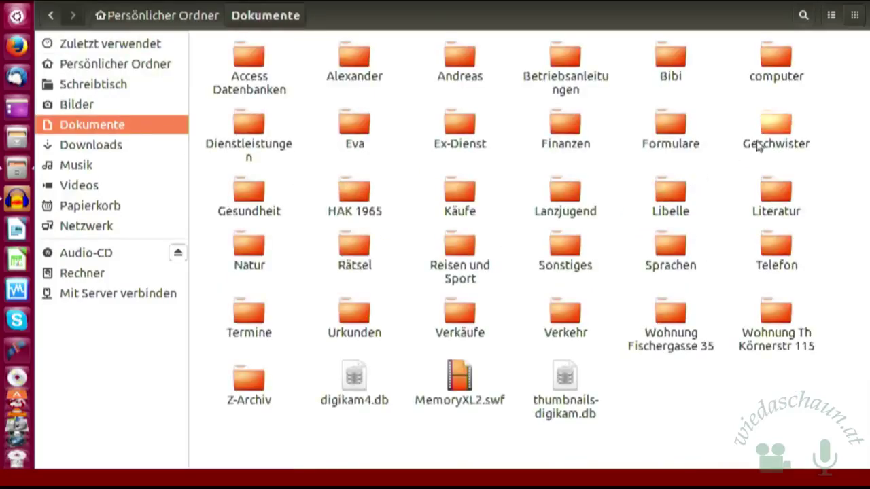
double_click(777, 45)
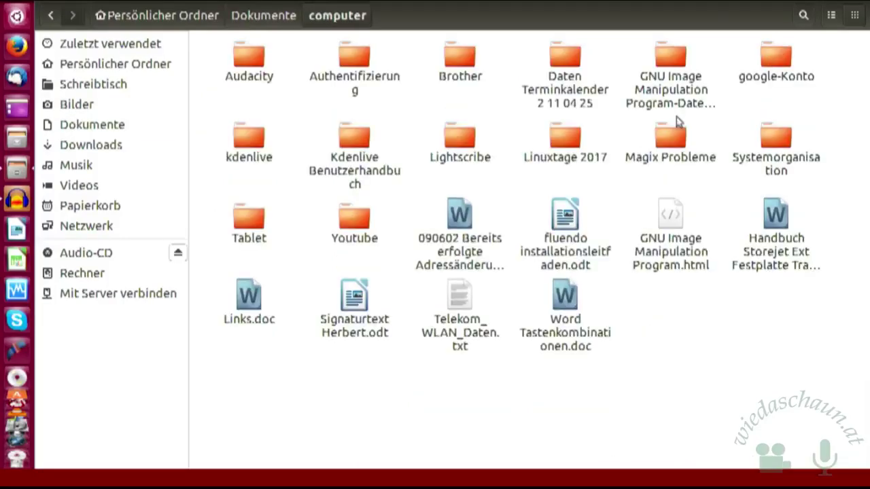
double_click(566, 136)
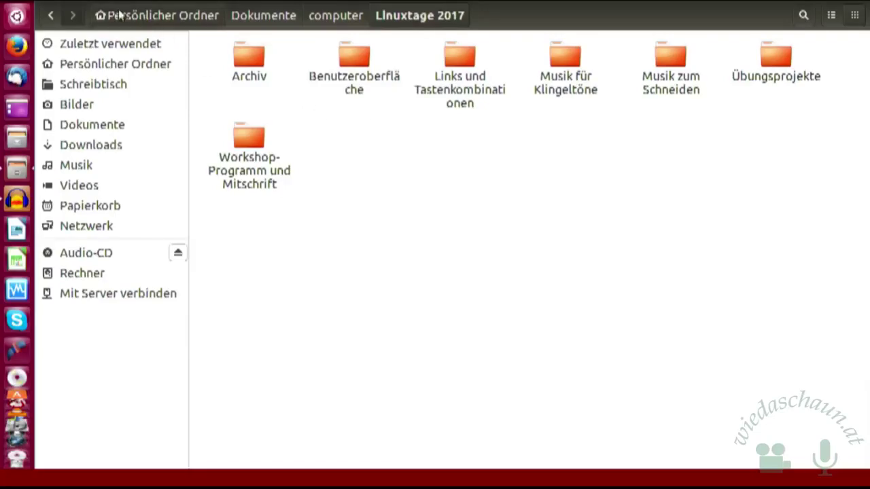
click(50, 15)
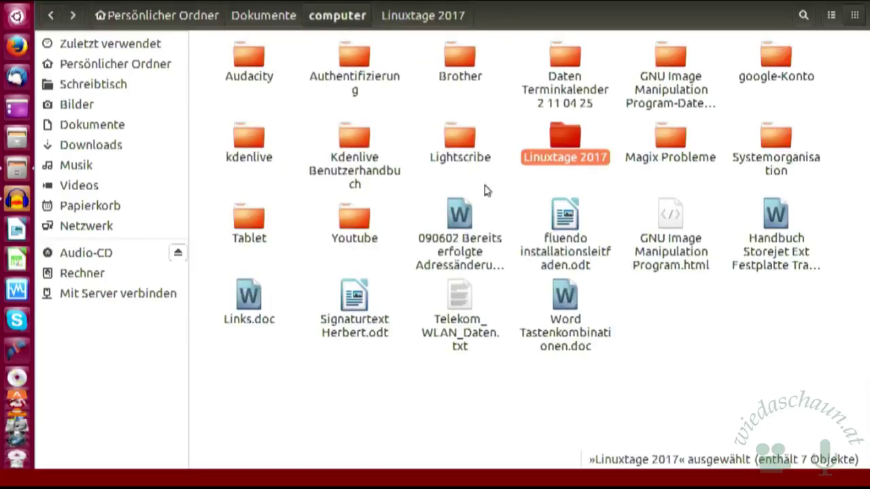
- Show the Eigenschaften of the Linuxtage 2017 folder (24 items, 2.4 GB)
right_click(564, 155)
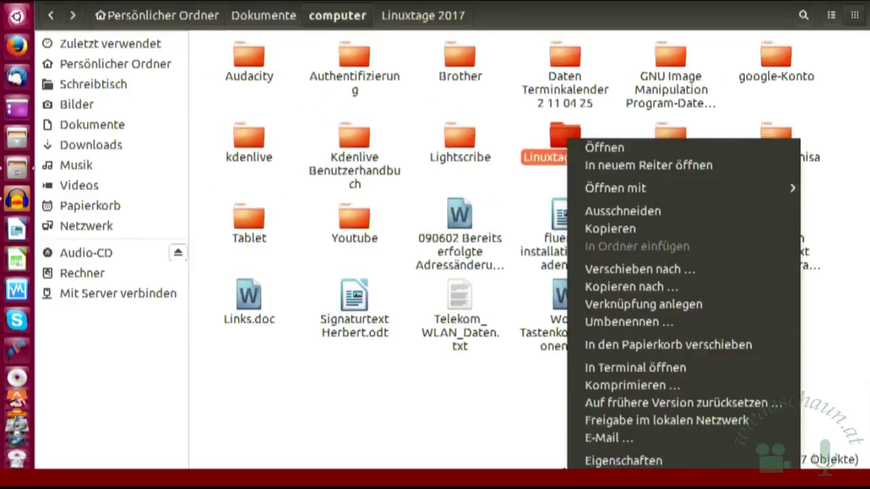
click(591, 462)
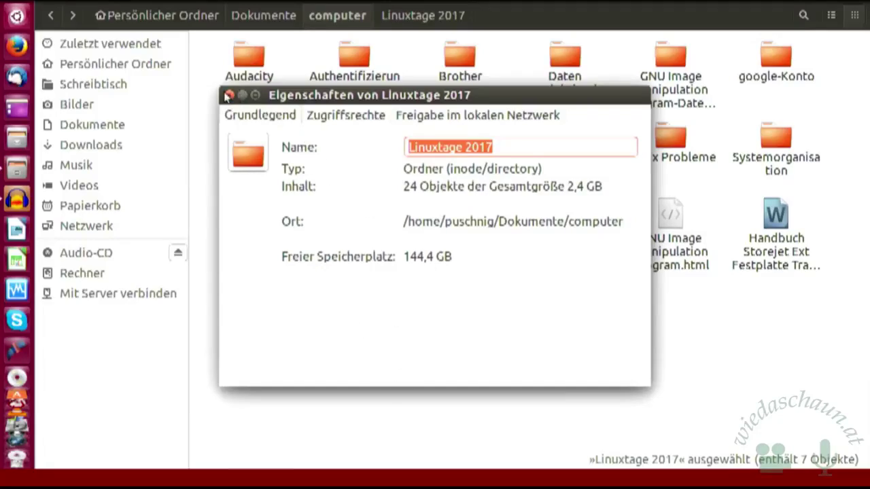
- Close the Linuxtage 2017 properties dialog and switch back to Audacity
click(230, 95)
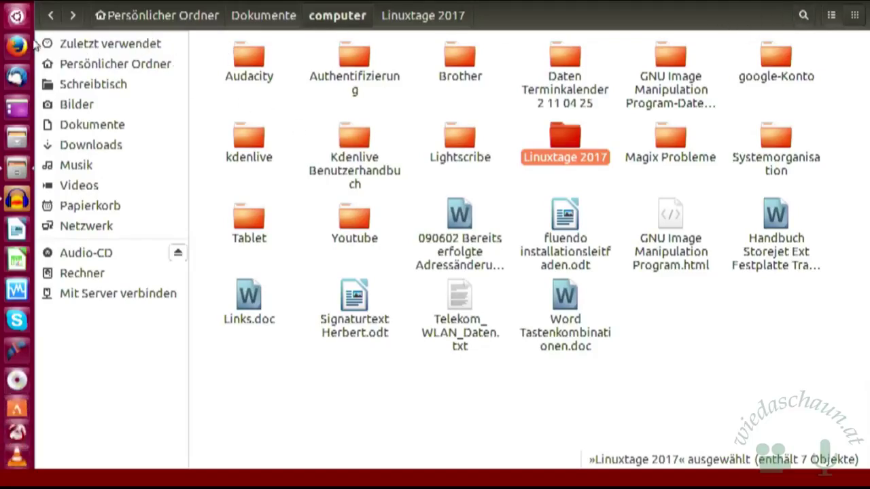
click(16, 200)
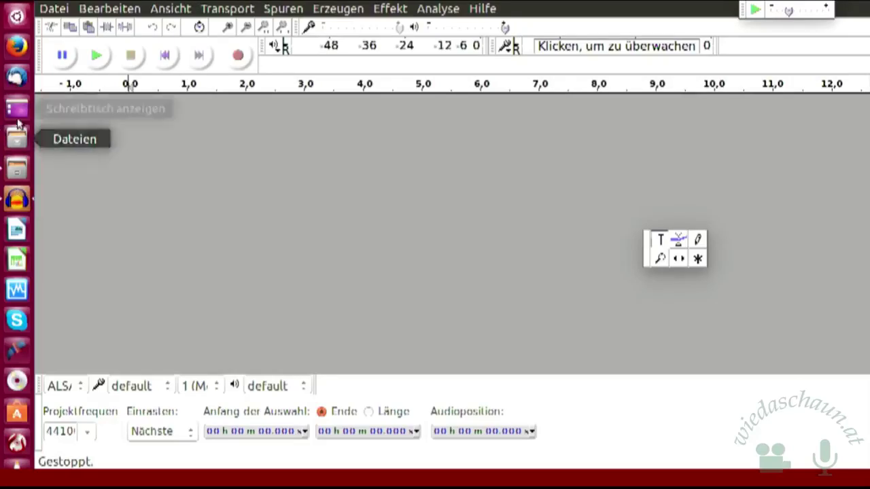
- Launch Firefox and search the web for 'Audacity download'
click(17, 46)
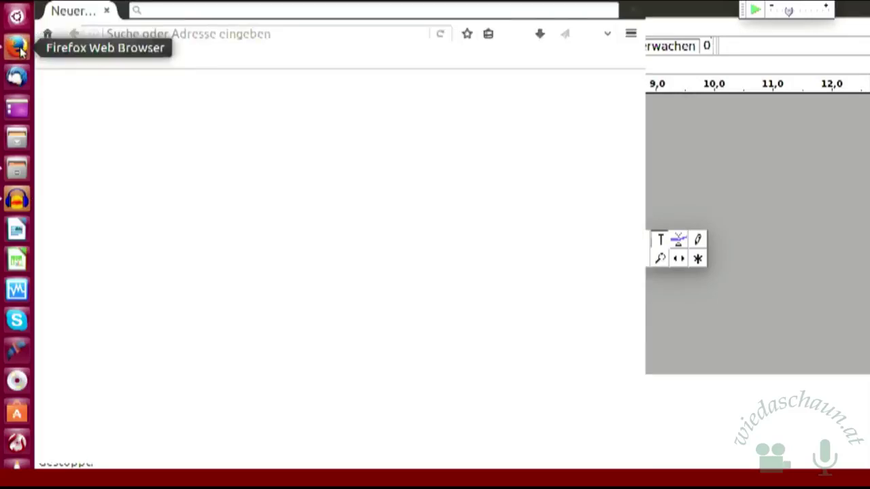
click(188, 10)
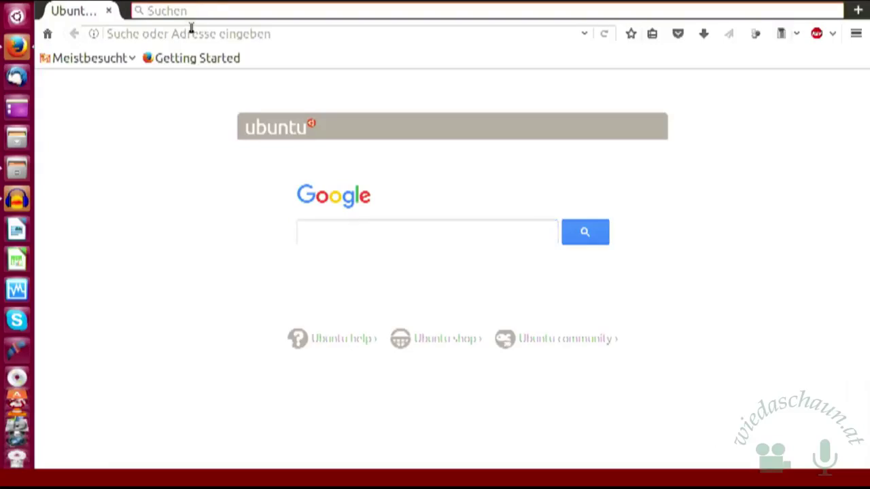
text(Auda)
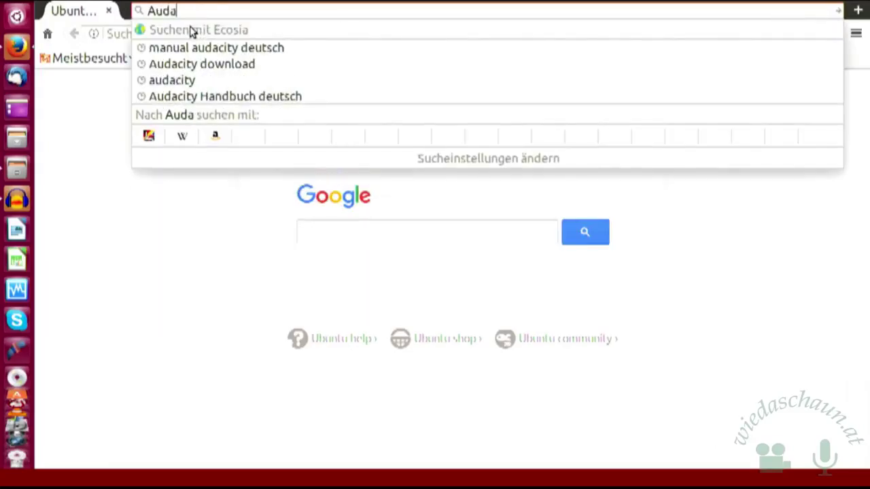
text(cit)
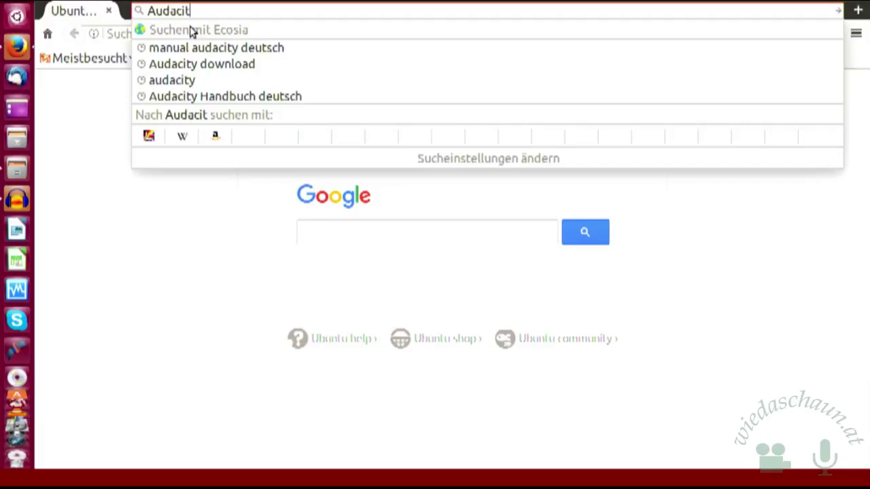
text(y down)
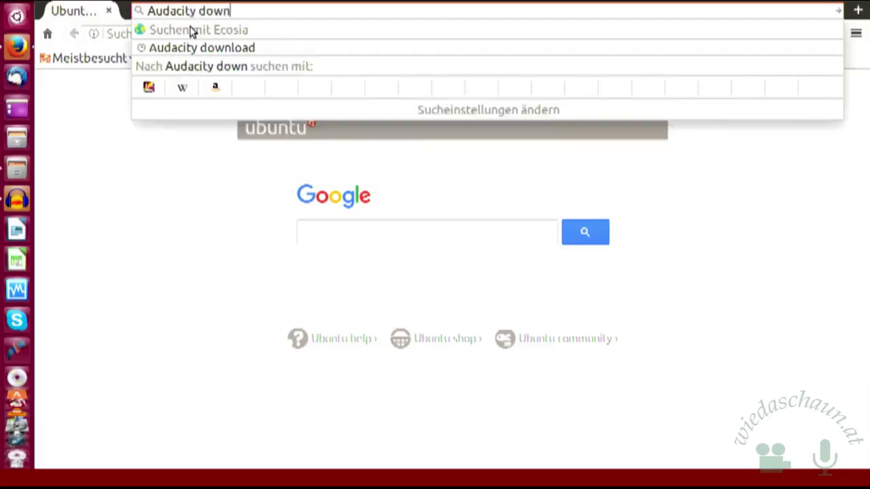
text(load)
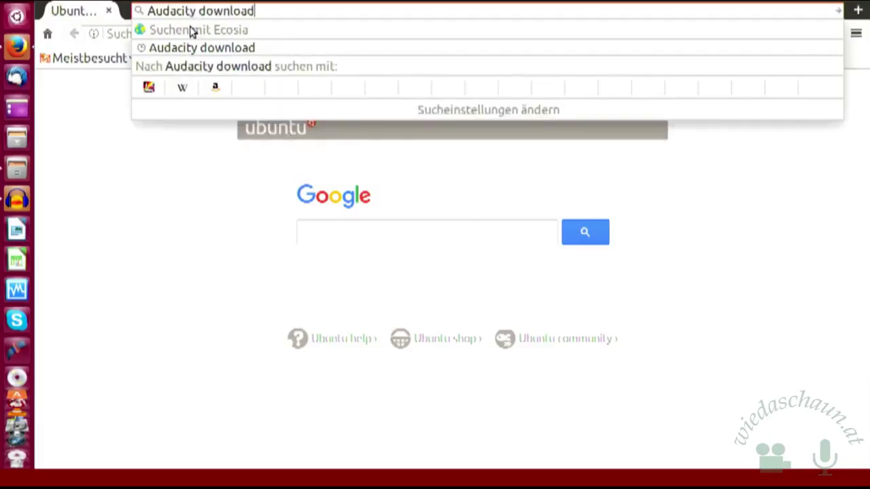
key(Return)
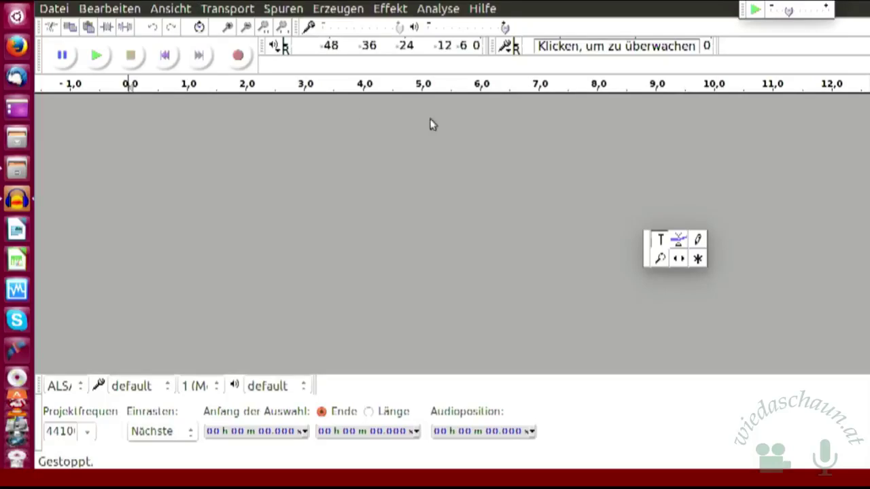
- Choose Handbuch from Audacity's Hilfe menu to bring up the 'Hilfe im Internet' notice
click(484, 9)
click(484, 10)
click(484, 10)
click(492, 47)
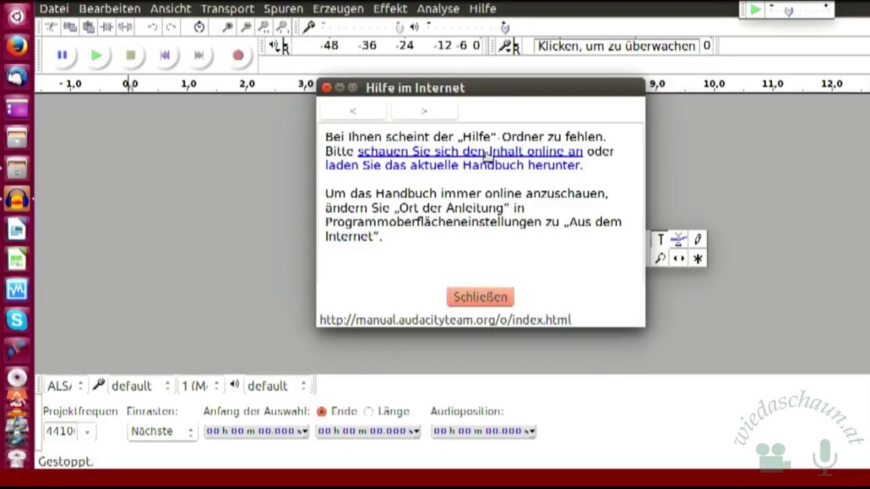
click(488, 157)
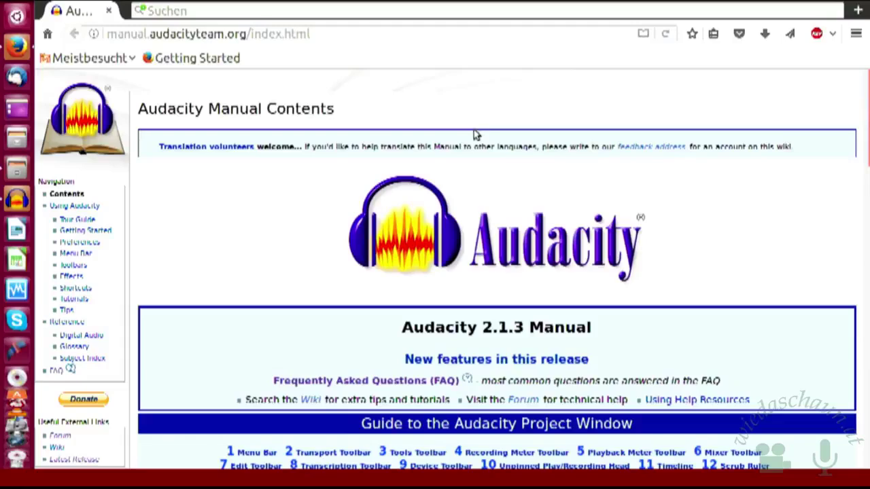
scroll(485, 130, down, 8)
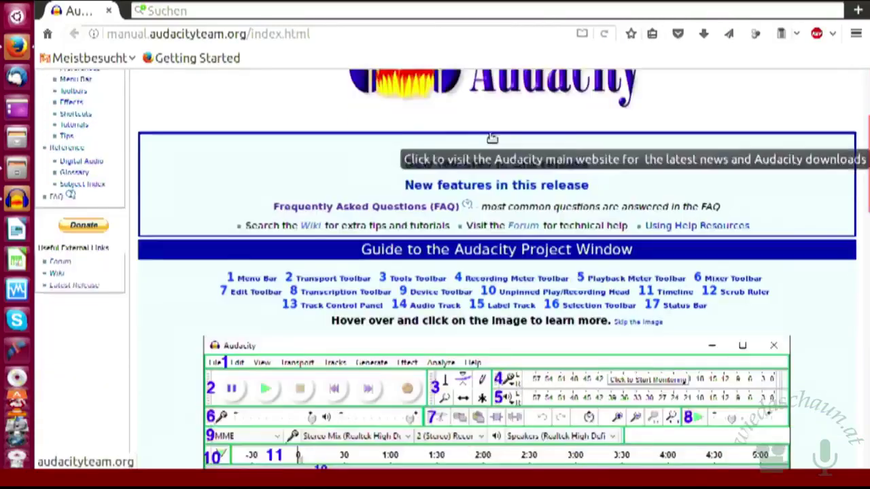
scroll(491, 133, down, 3)
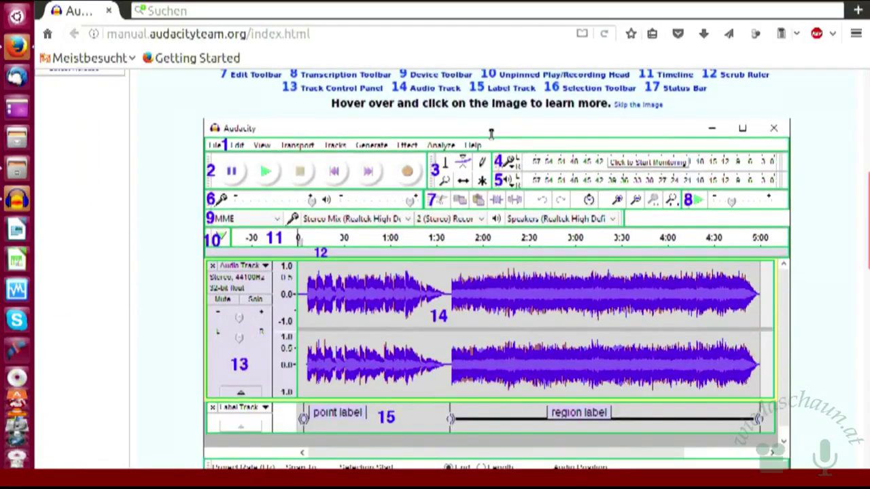
scroll(491, 133, down, 9)
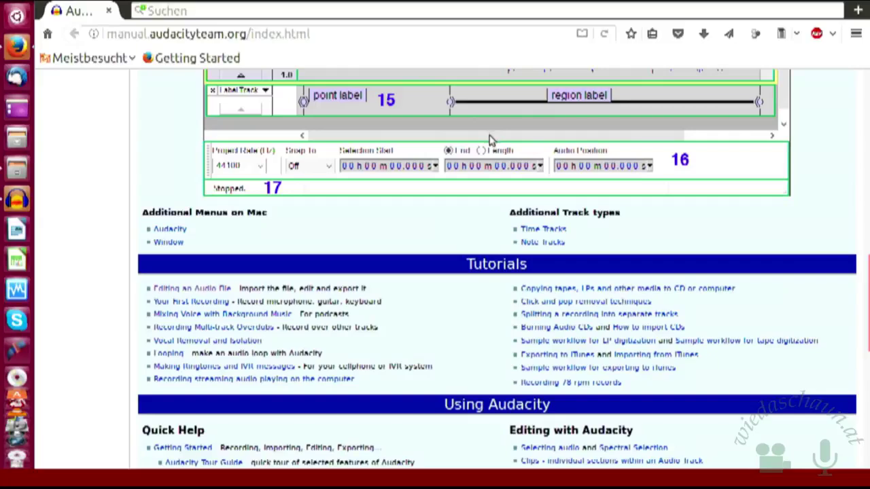
scroll(403, 188, up, 8)
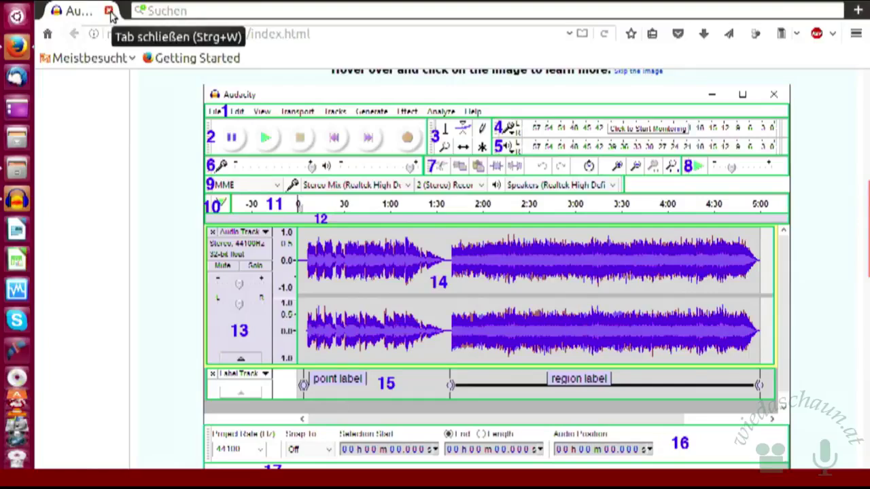
scroll(325, 176, up, 1)
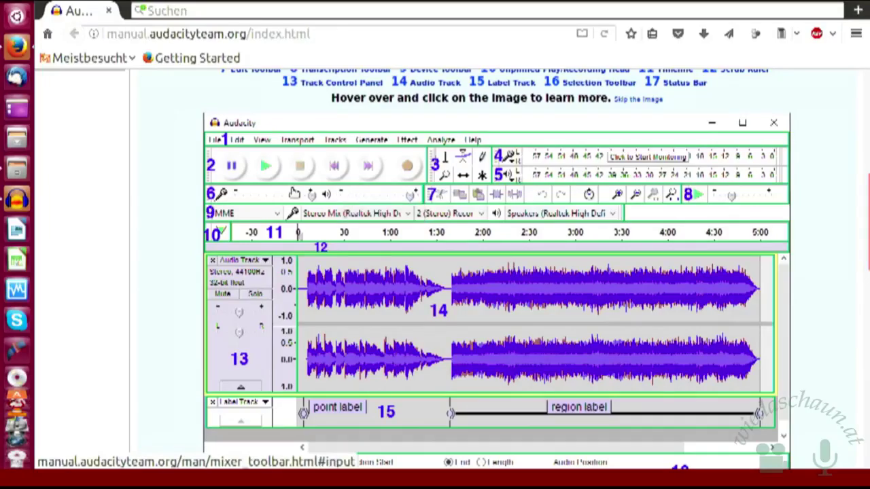
scroll(381, 175, up, 1)
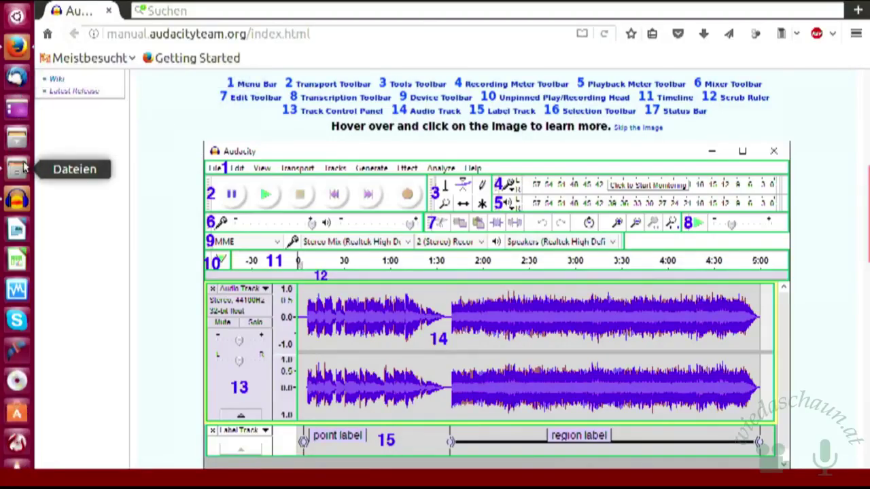
scroll(54, 160, down, 1)
scroll(56, 161, up, 1)
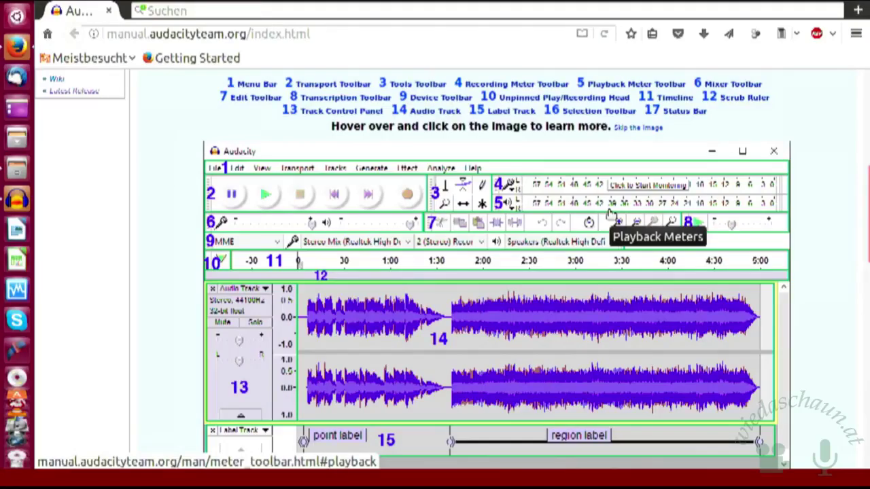
scroll(610, 215, down, 1)
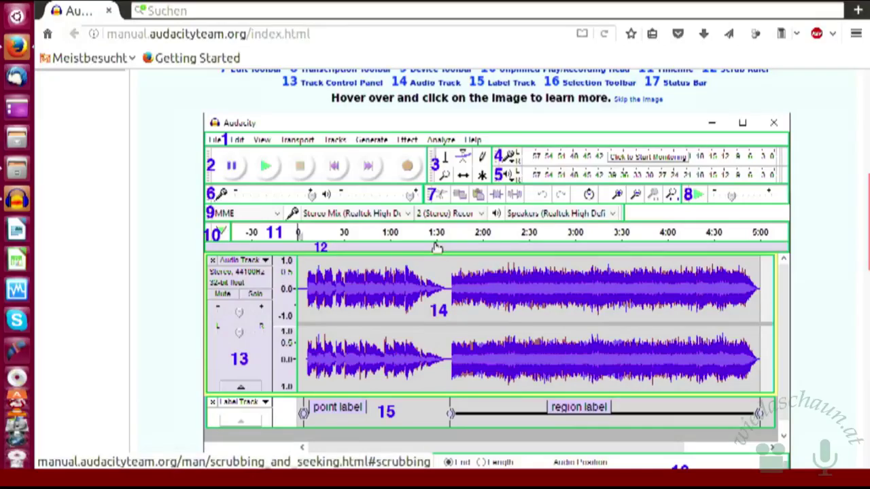
mouse_move(437, 248)
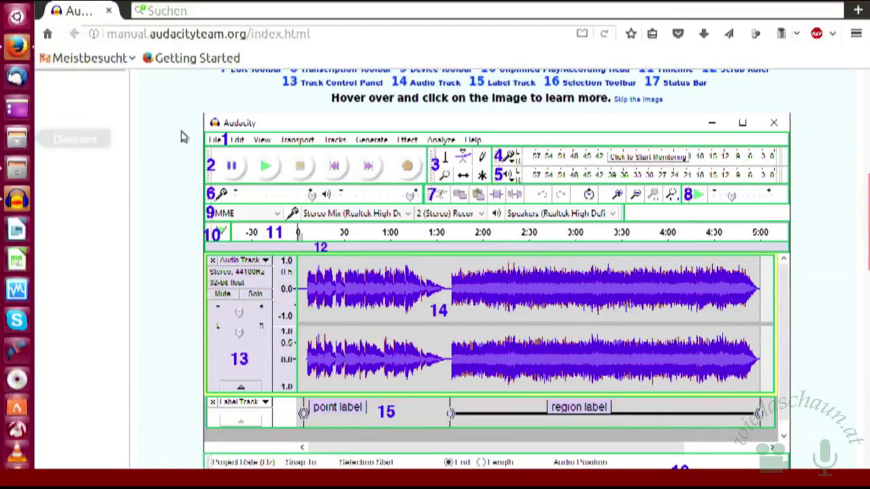
- Dismiss the 'Hilfe im Internet' notice and close the online manual tab in Firefox
click(10, 204)
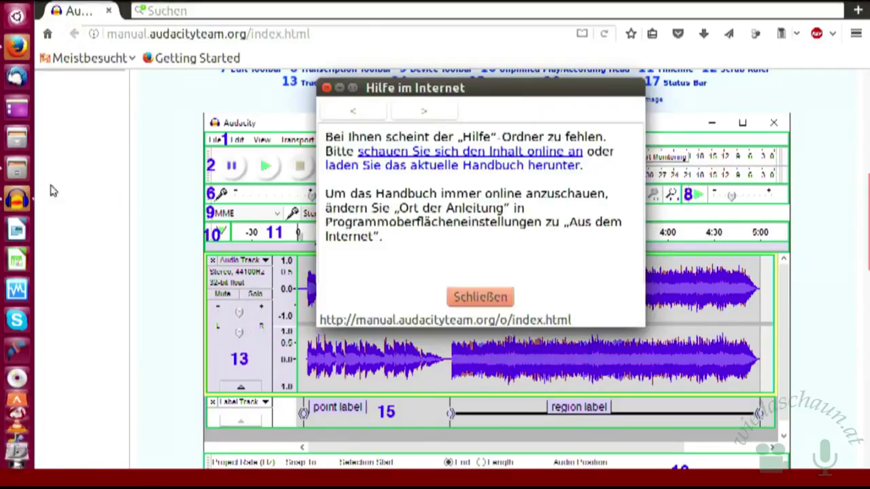
click(459, 304)
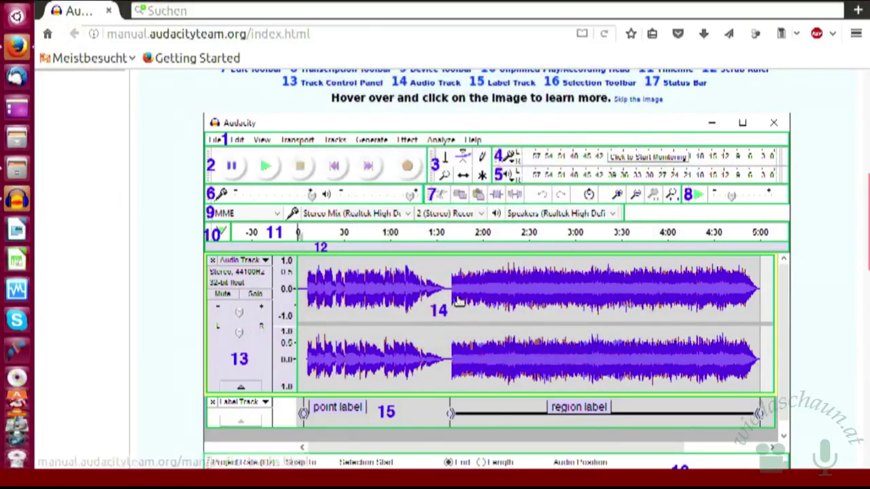
click(108, 11)
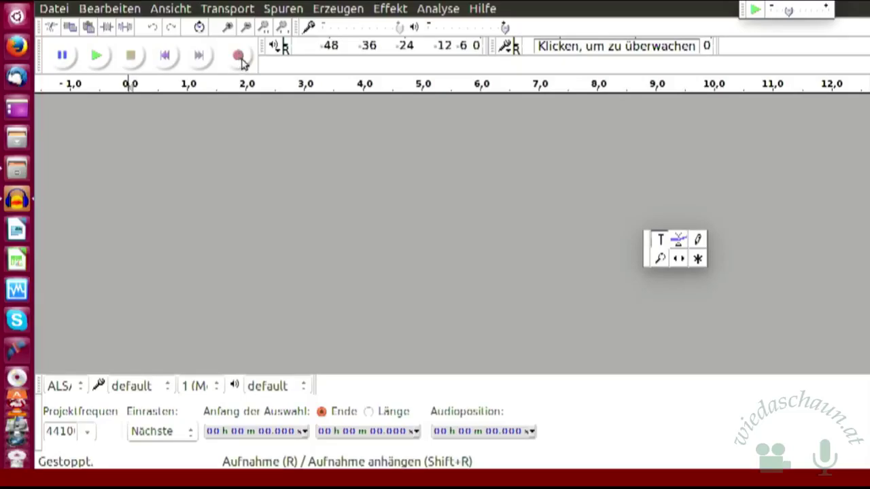
- Start recording about 12 seconds of speech onto a new mono track
click(240, 58)
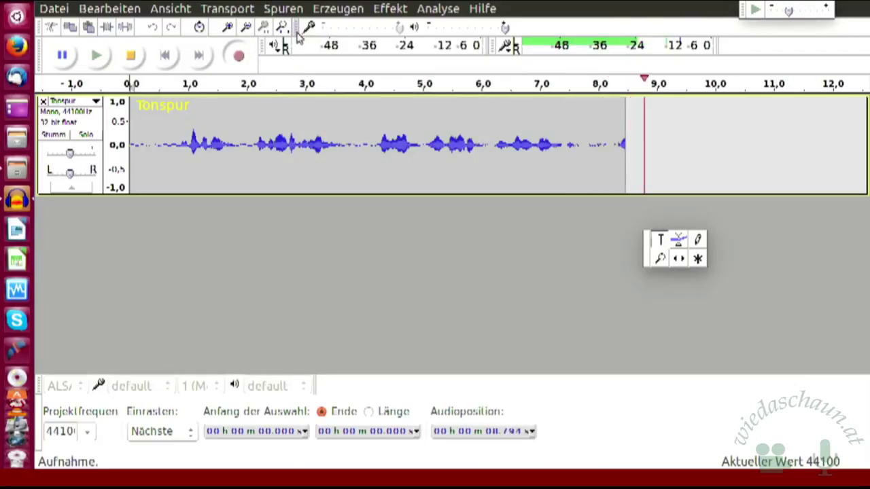
- Stop the recording, leaving roughly 12.8 seconds of audio on the Tonspur track
click(132, 59)
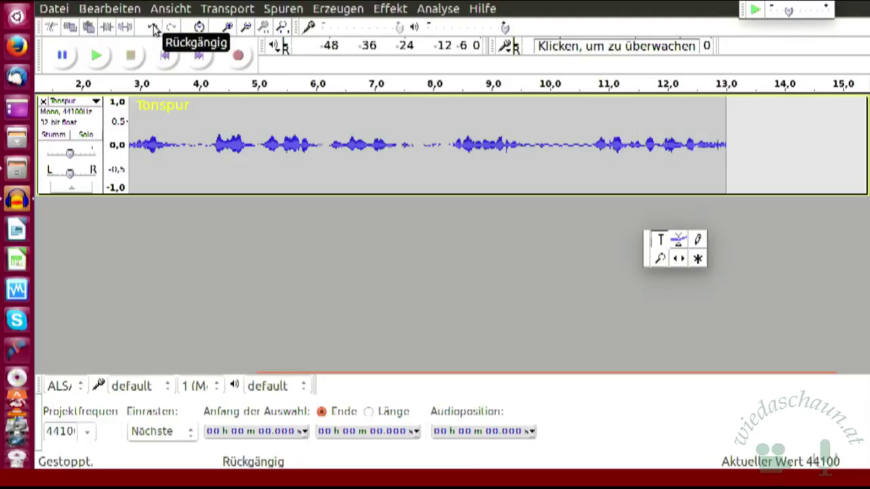
click(153, 28)
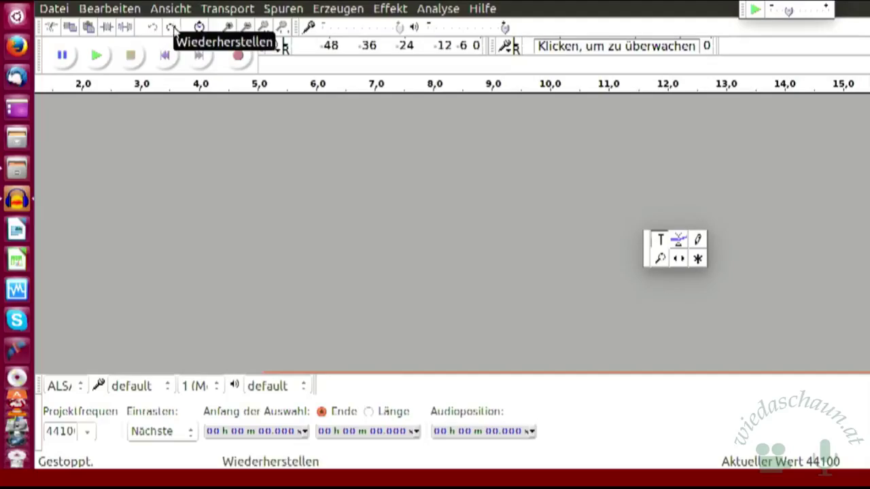
click(173, 30)
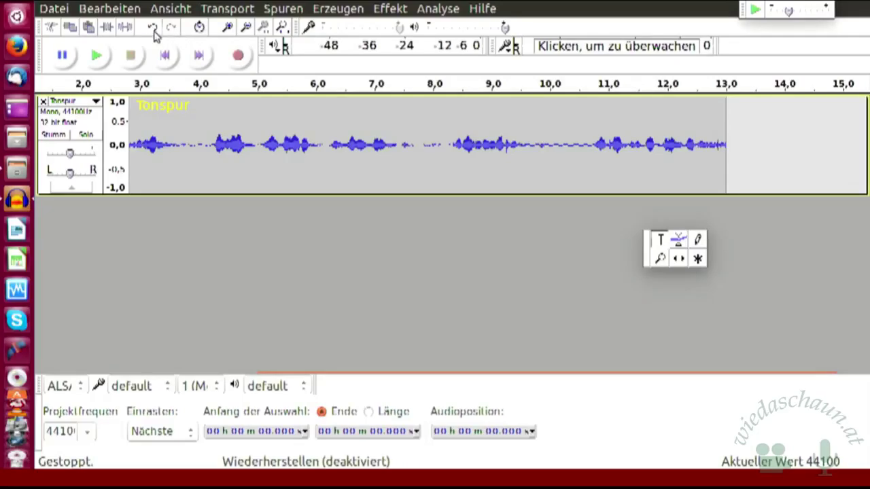
click(155, 28)
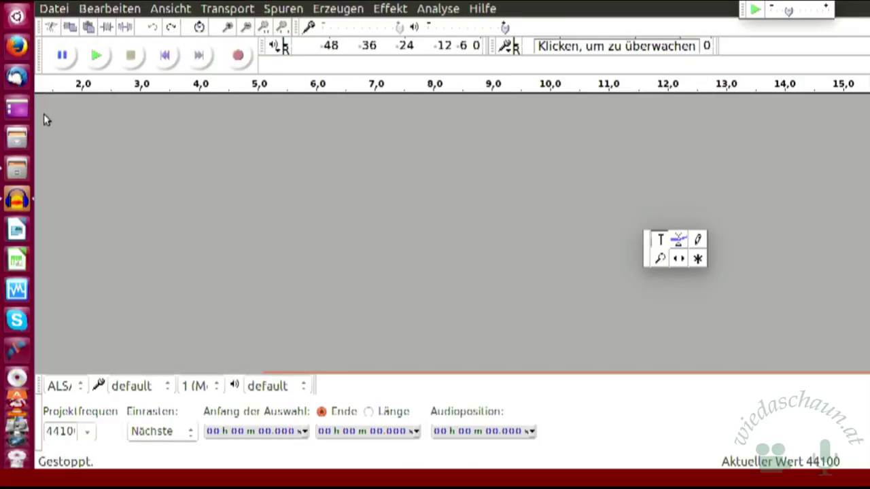
- In Files, open Linuxtage 2017 > Musik zum Schneiden to show its three MP3 files
click(29, 173)
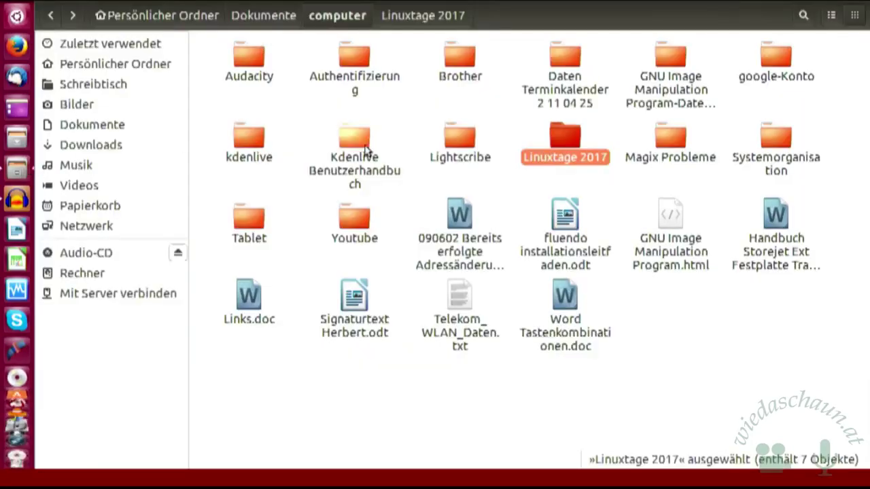
double_click(564, 136)
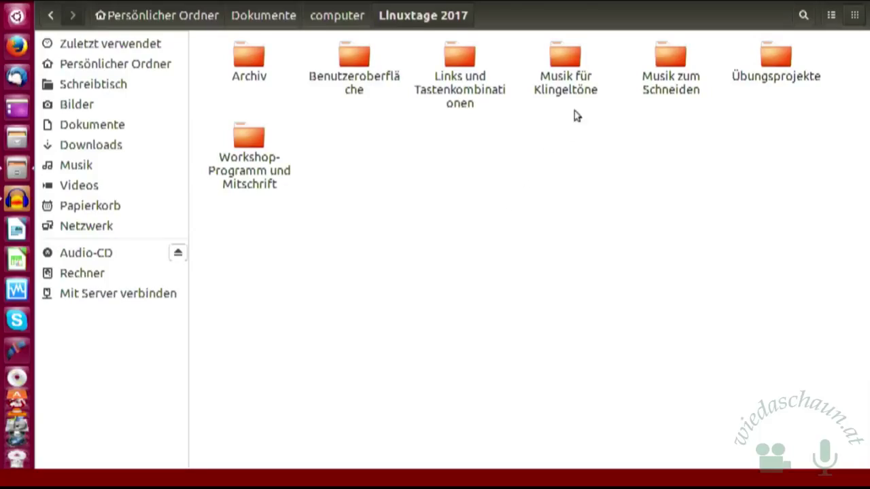
double_click(668, 63)
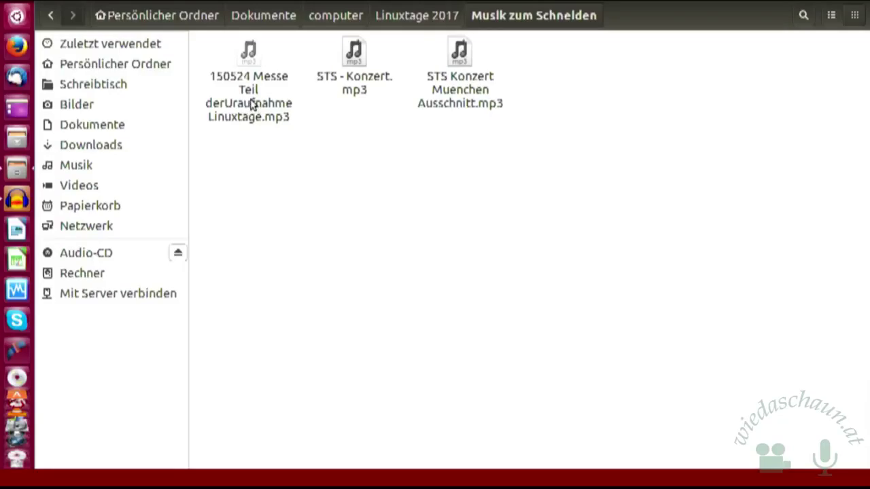
- Open '150524 Messe Teil derUraufnahme Linuxtage.mp3' in Audacity as a stereo track
right_click(251, 103)
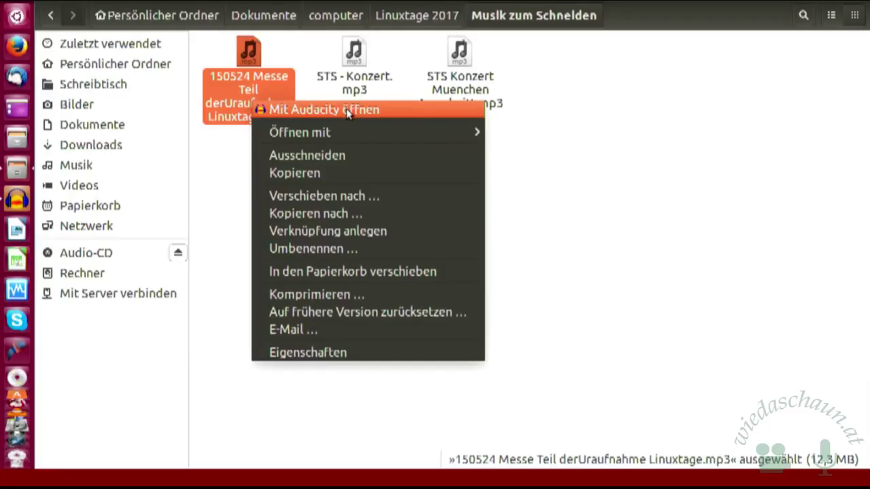
click(349, 116)
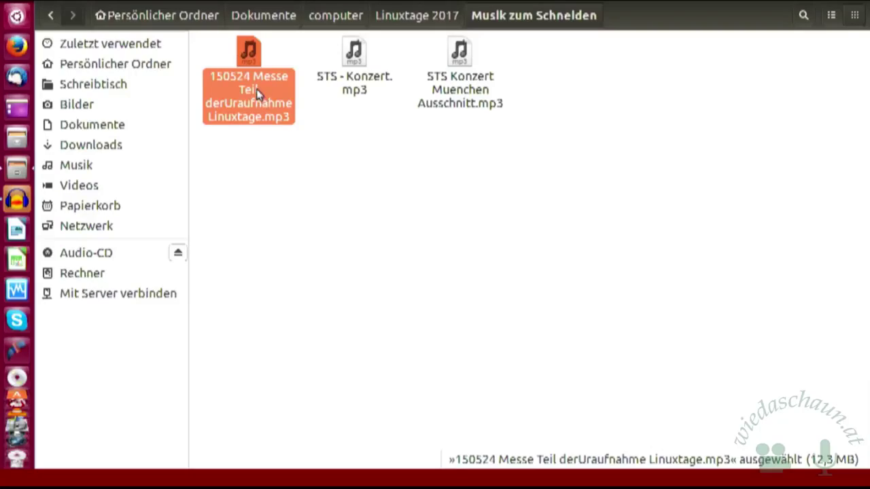
drag(258, 95, 19, 200)
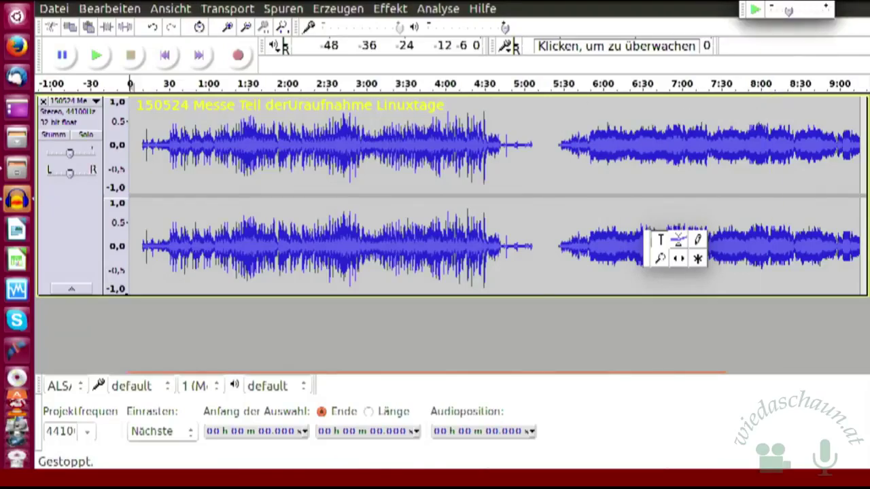
- Raise the Ubuntu system output volume almost to maximum from the top-panel sound indicator
click(801, 4)
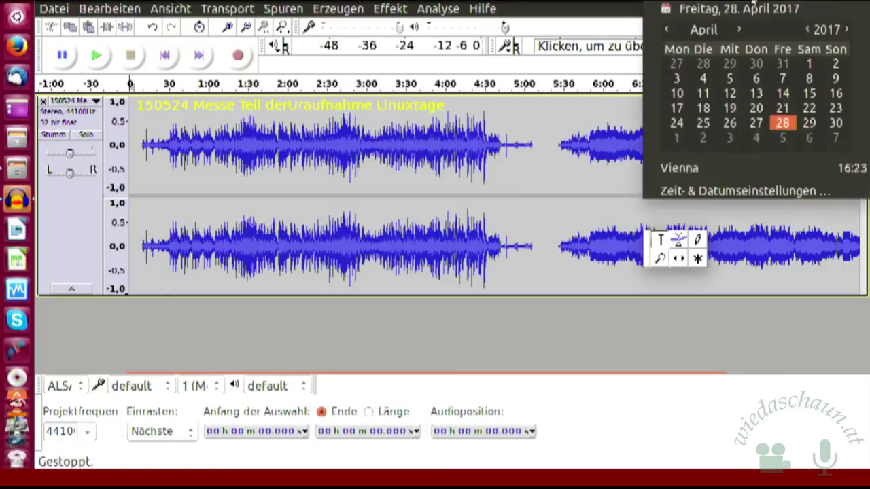
mouse_move(714, 1)
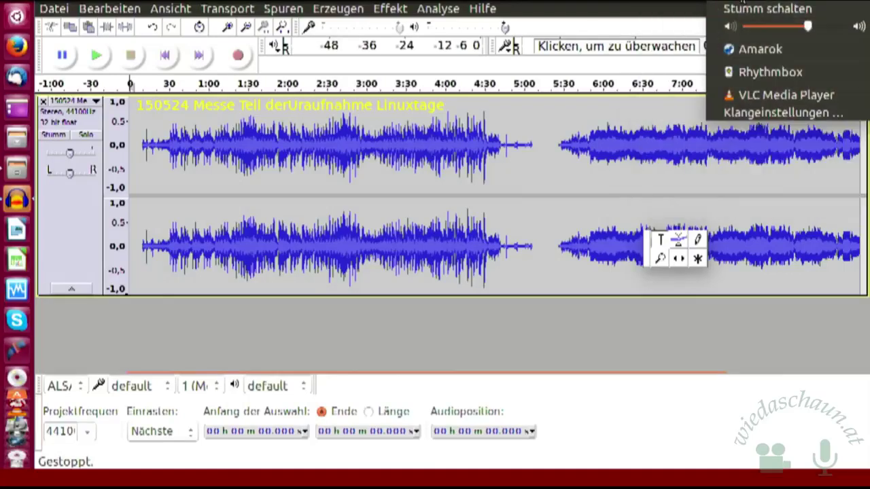
click(841, 27)
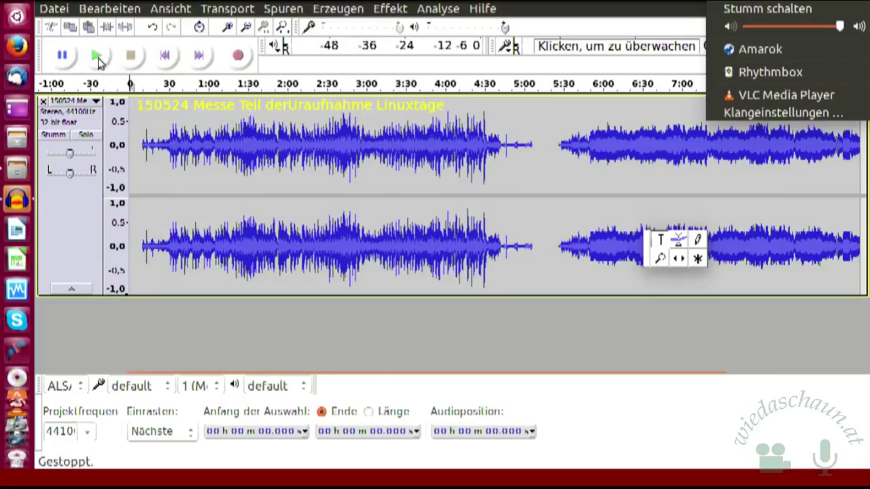
- Dismiss the sound menu and briefly play the start of the concert, then stop
key(Escape)
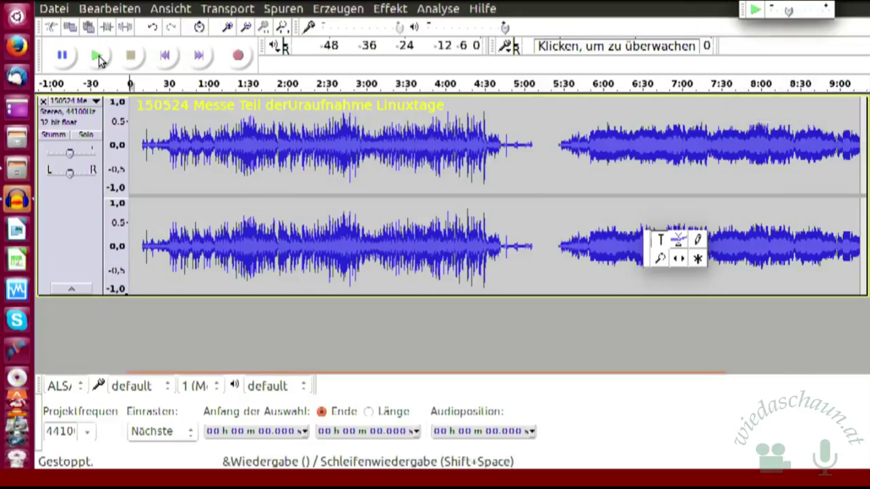
click(97, 58)
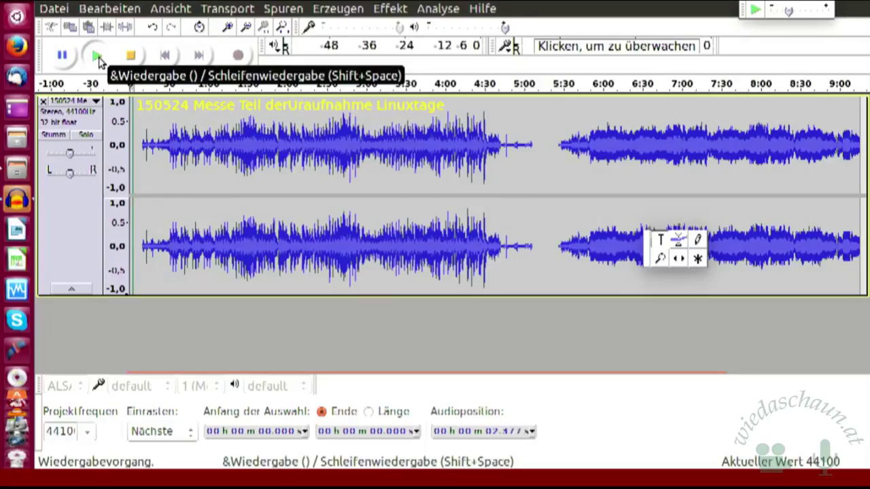
click(134, 58)
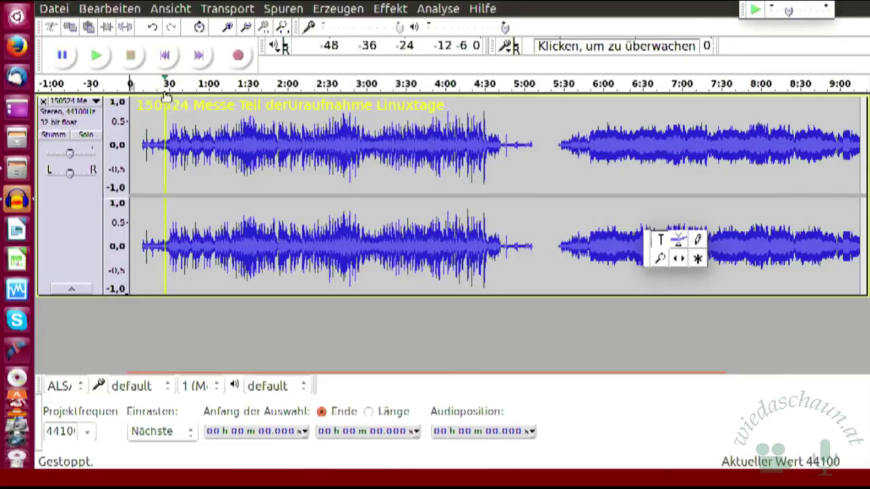
click(97, 55)
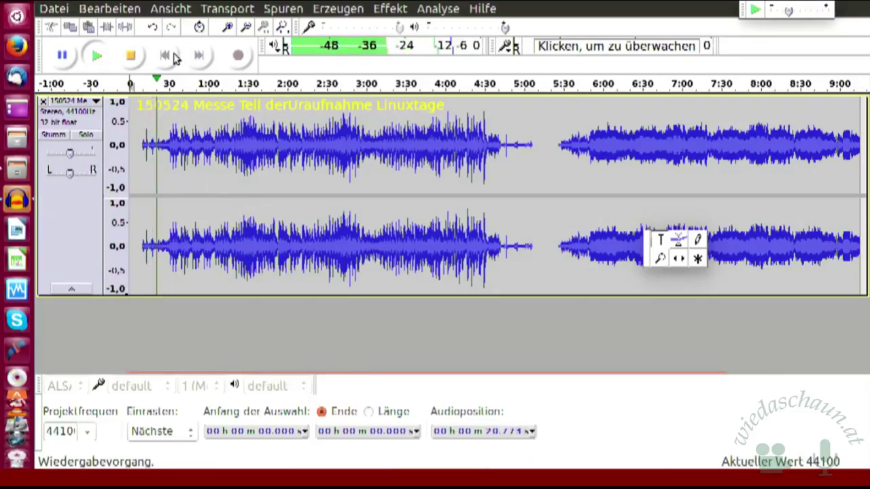
click(133, 57)
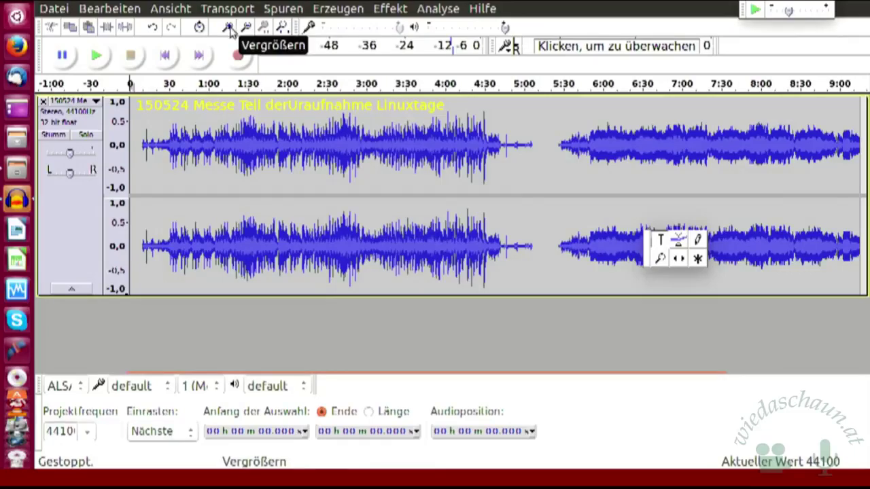
- Zoom in two levels, place the edit point near 21.5 s and listen briefly from there
click(229, 29)
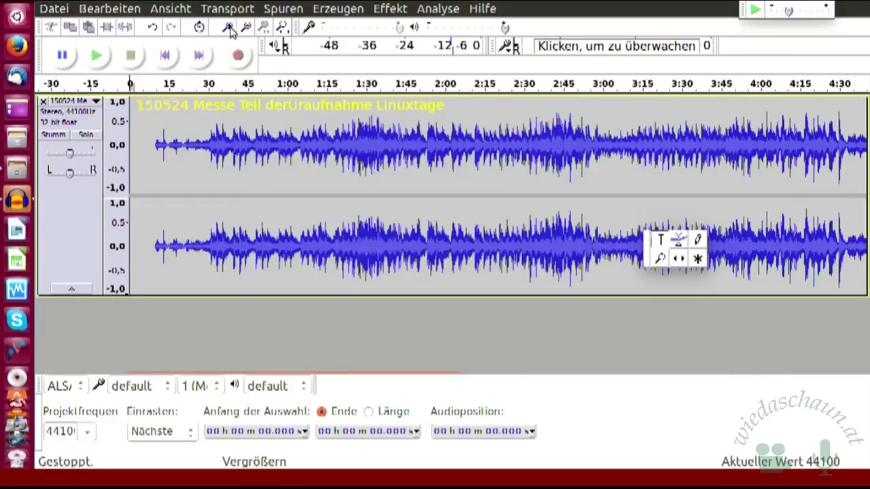
click(229, 29)
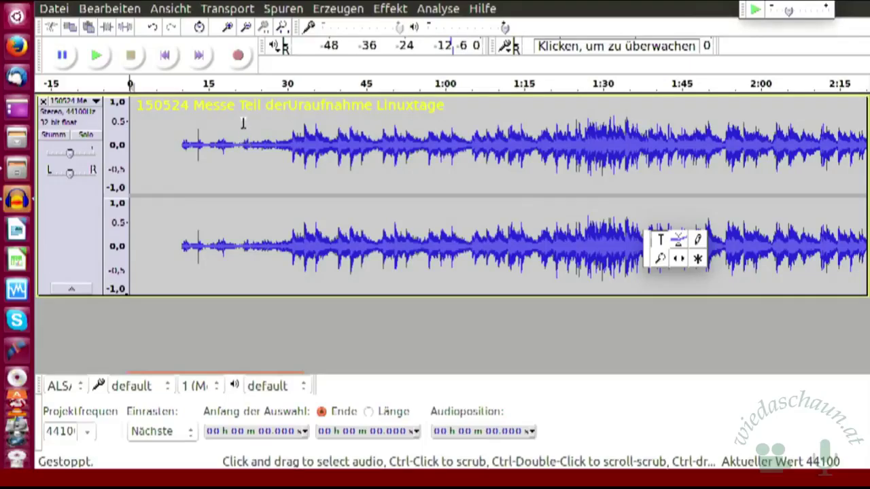
click(242, 122)
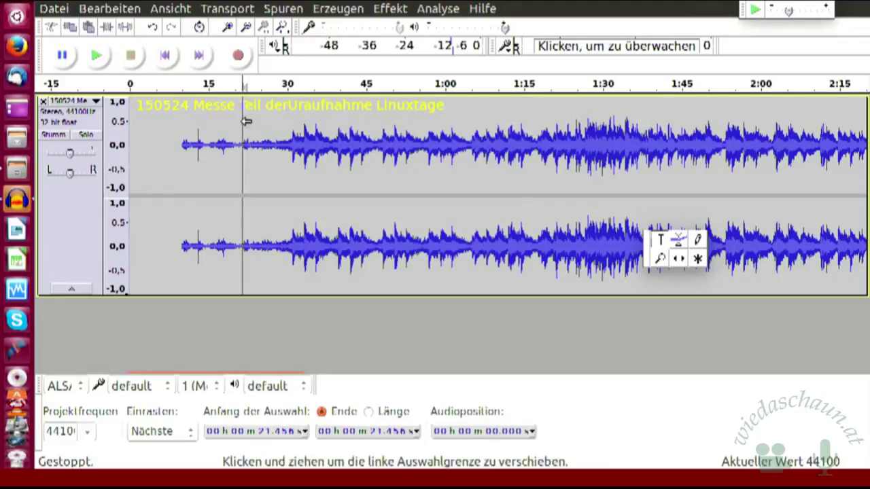
click(97, 56)
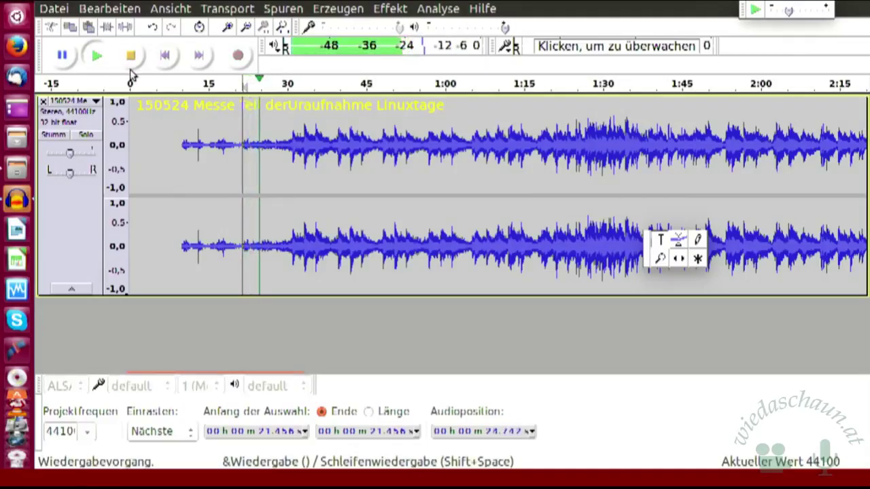
click(131, 65)
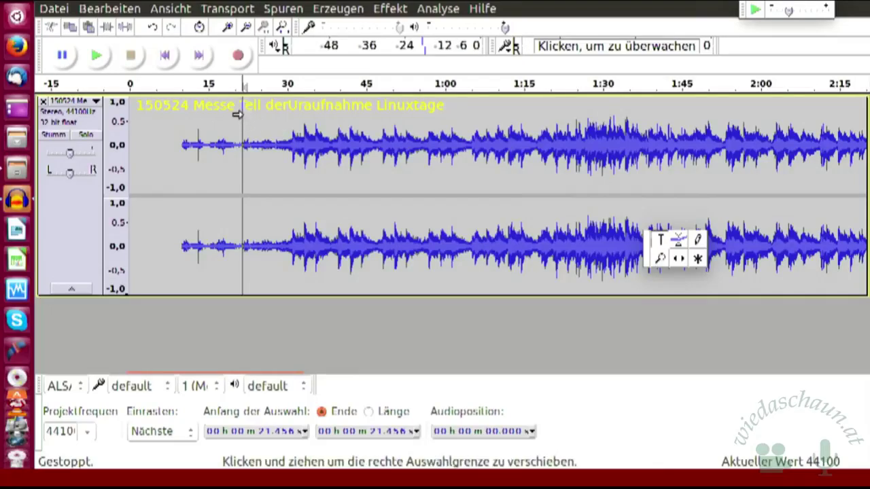
- Select the audio from 21.973 s to 2:09.896, then zoom out twice to the whole recording
drag(245, 117, 808, 156)
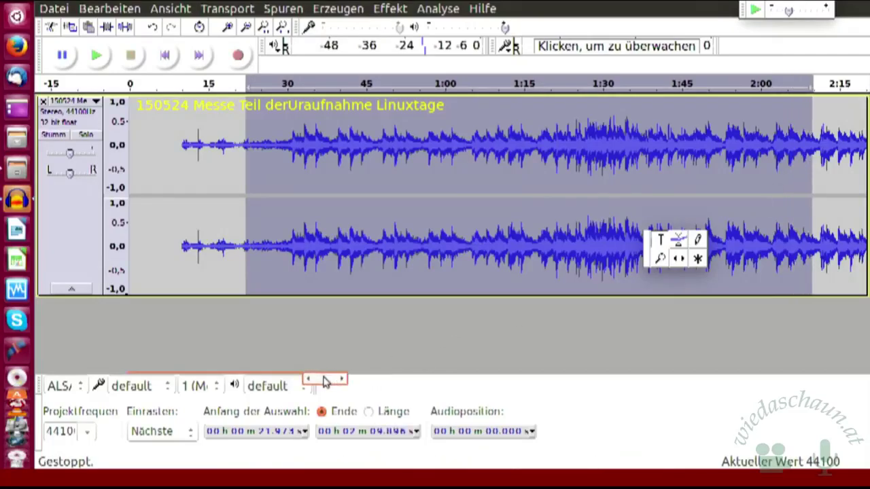
drag(324, 382, 354, 382)
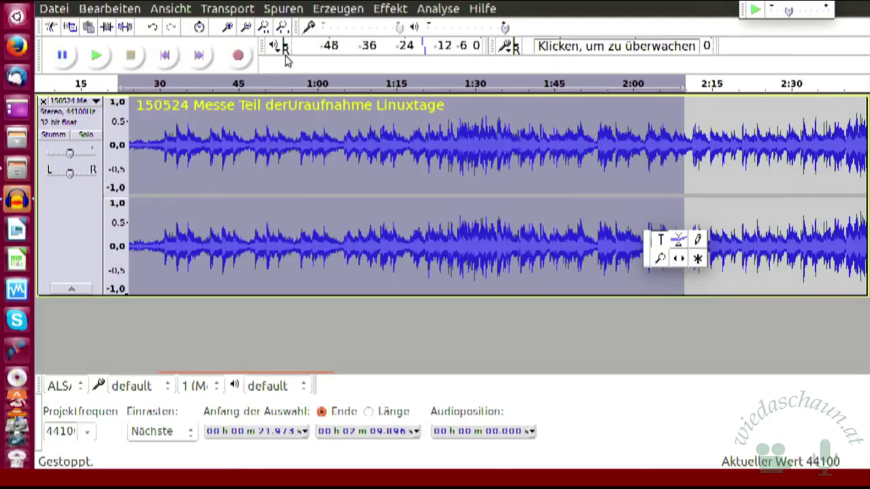
click(248, 28)
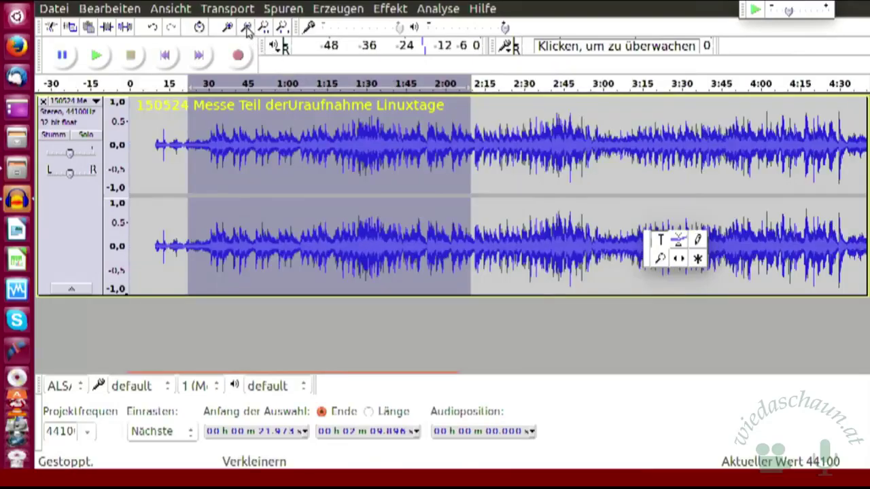
click(248, 28)
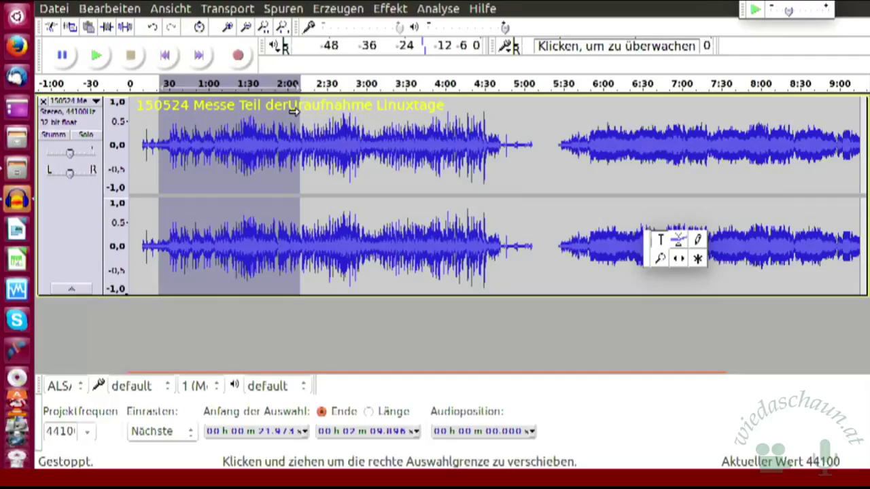
- Drag the selection's end out to 4:42.282, just before the quiet gap
drag(294, 110, 496, 126)
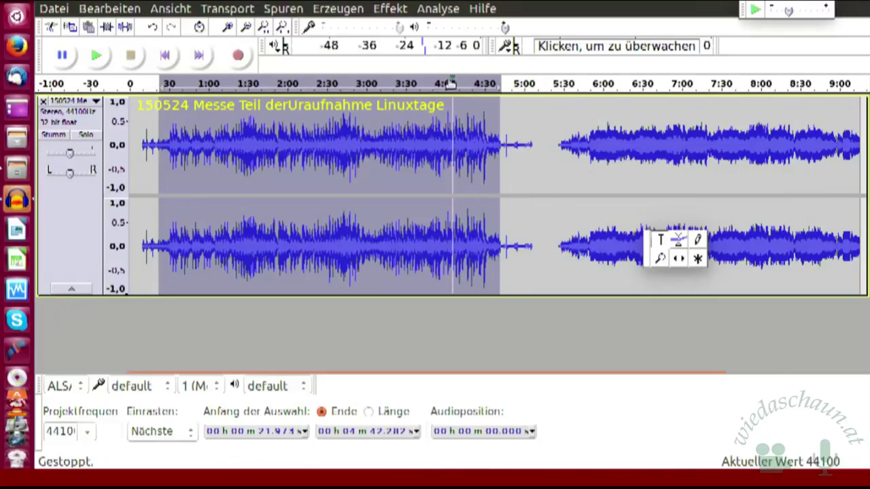
- Add a label from 21.973 s to 4:42.282 with Spuren > Textmarke bei Auswahl hinzufügen
click(284, 13)
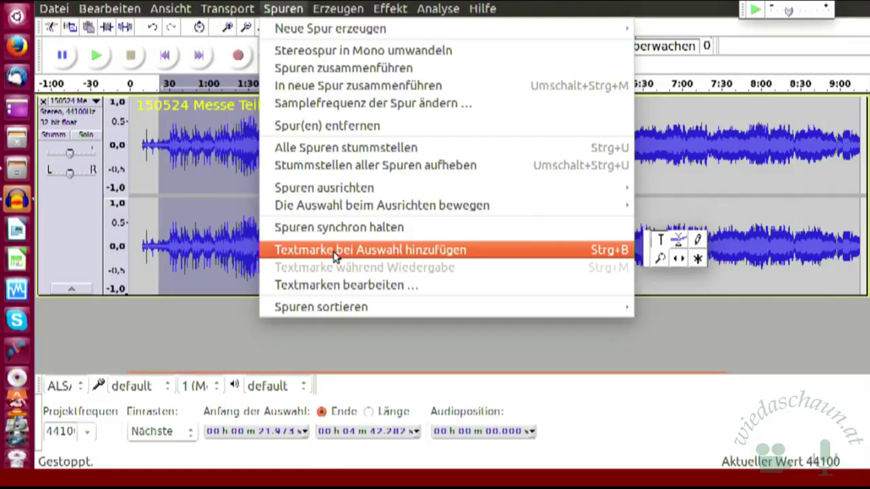
click(335, 251)
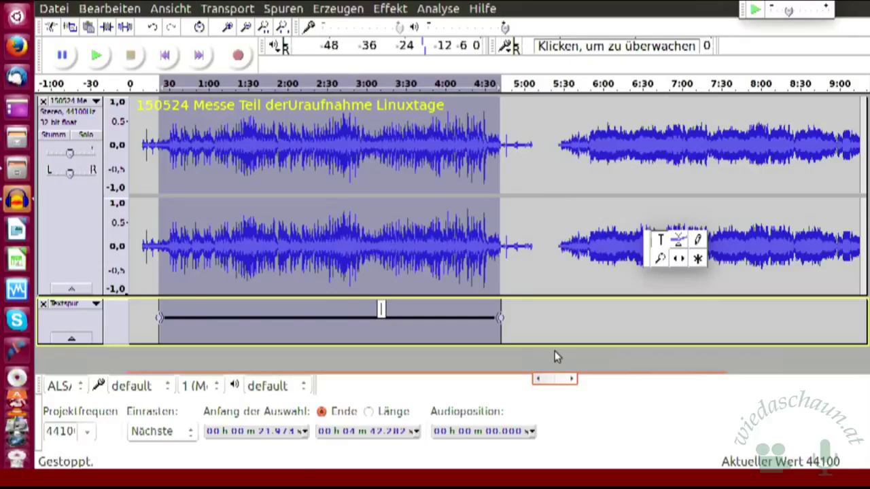
- Enter 'Weibliche Singstimme' as the label text, fixing typos, and confirm it
text(Weibliche Singstimm)
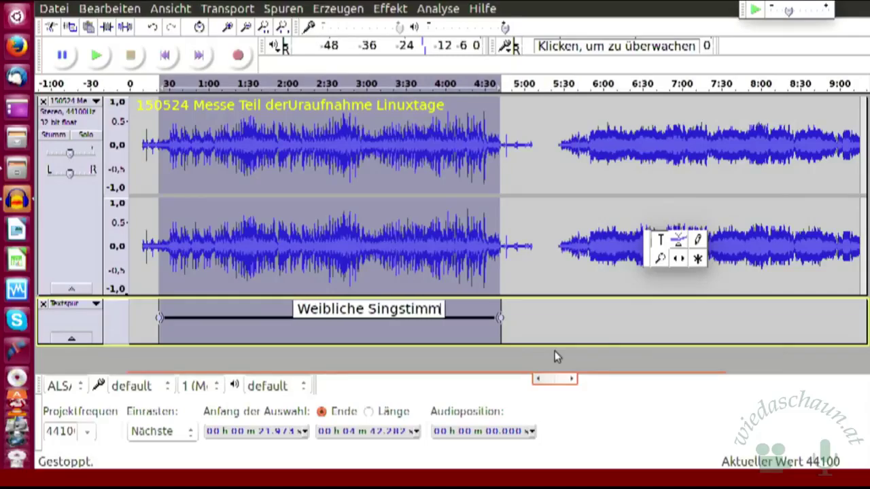
text(e)
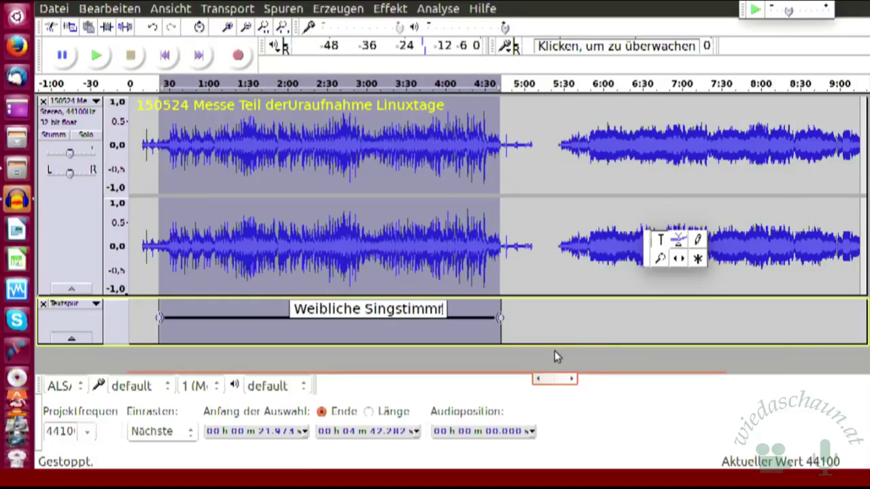
text(3)
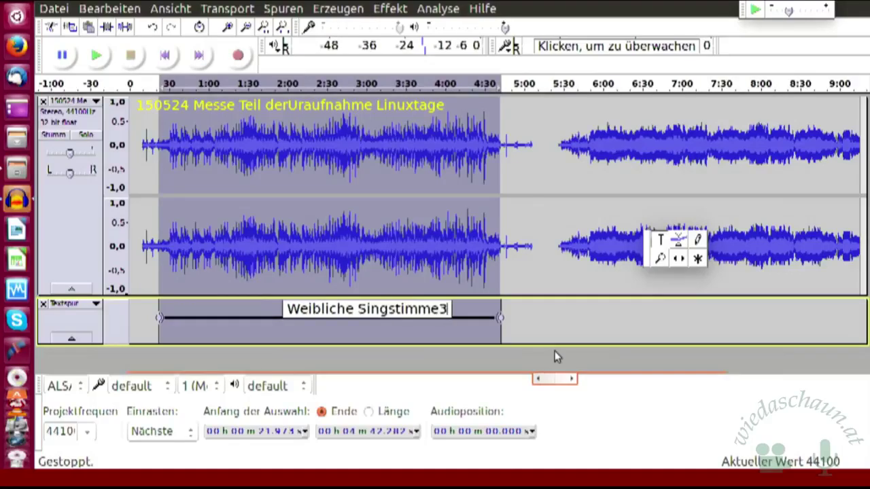
key(BackSpace)
text(e)
key(BackSpace)
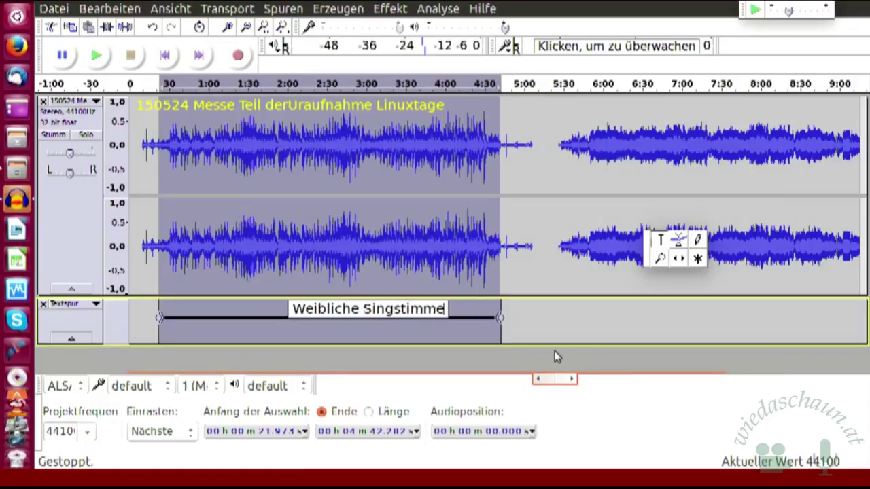
key(Return)
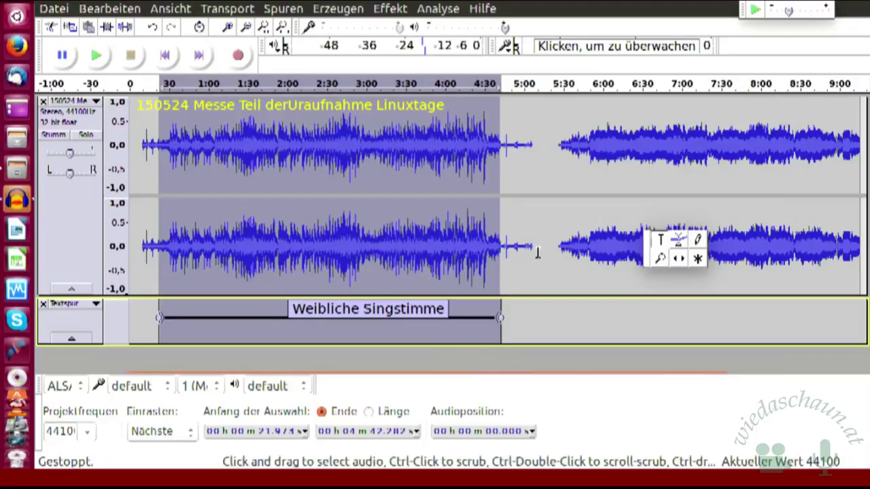
- Select the Weibliche Singstimme label and drag its end boundary back to about 4:36.595
click(395, 307)
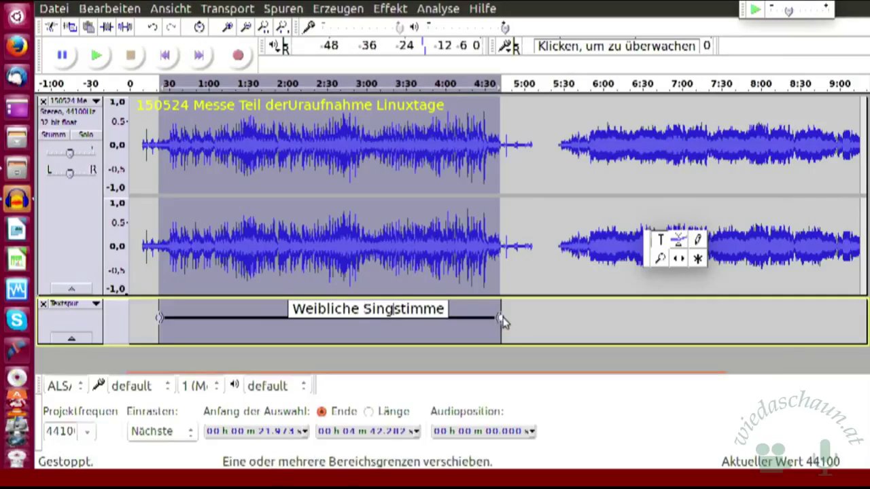
mouse_move(501, 321)
mouse_down()
mouse_move(562, 328)
mouse_move(493, 322)
mouse_move(503, 321)
mouse_up()
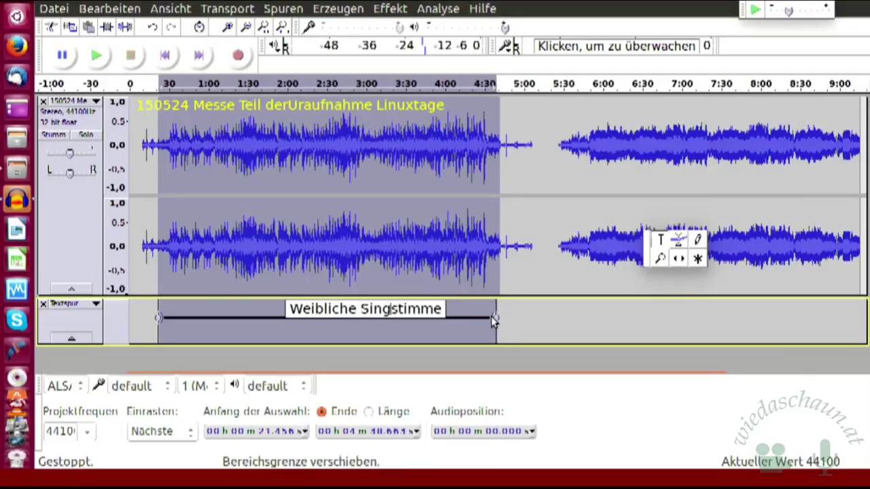
mouse_move(499, 319)
mouse_down()
mouse_move(419, 312)
mouse_move(491, 322)
mouse_up()
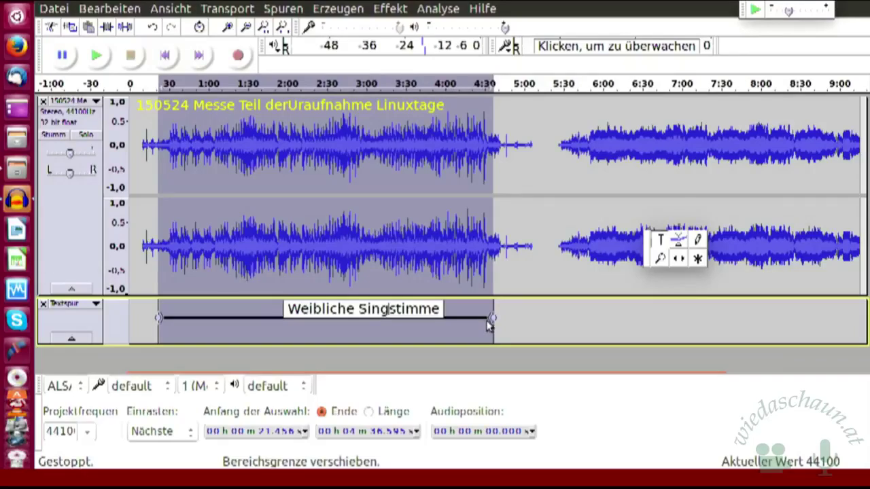
- Play the concert from 4:24.187 and pause at 4:42.364 where the singing stops
click(478, 115)
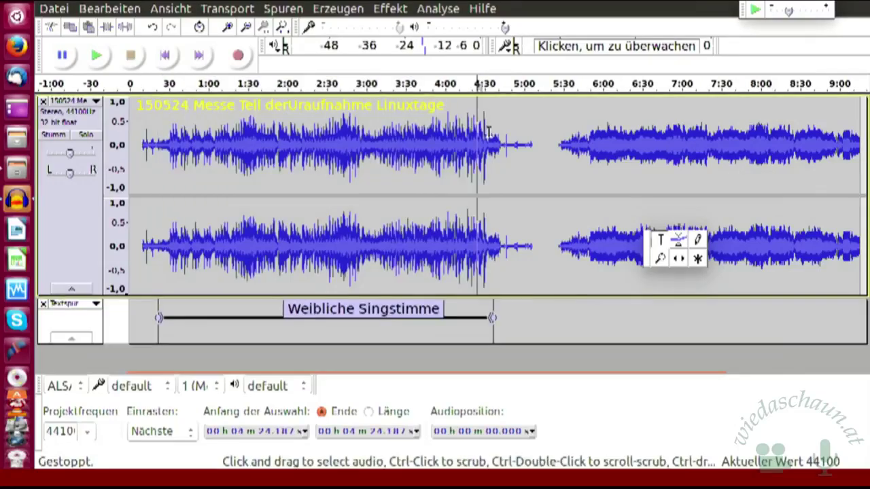
click(98, 57)
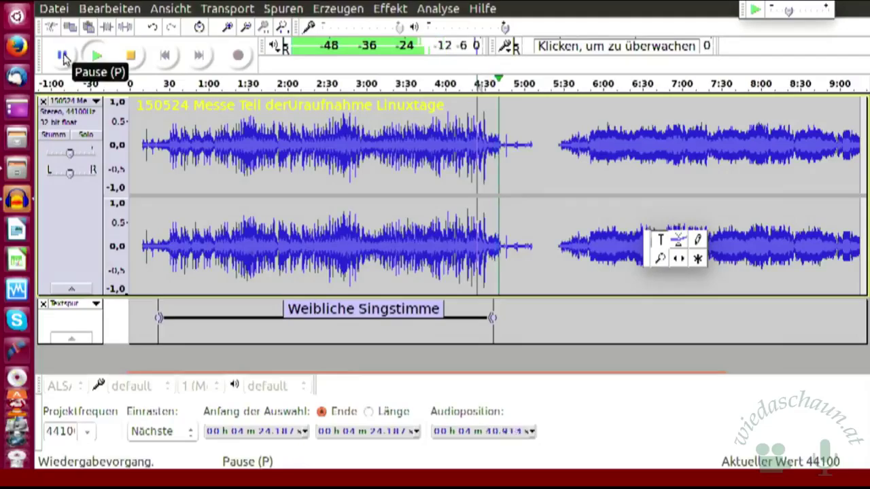
click(63, 56)
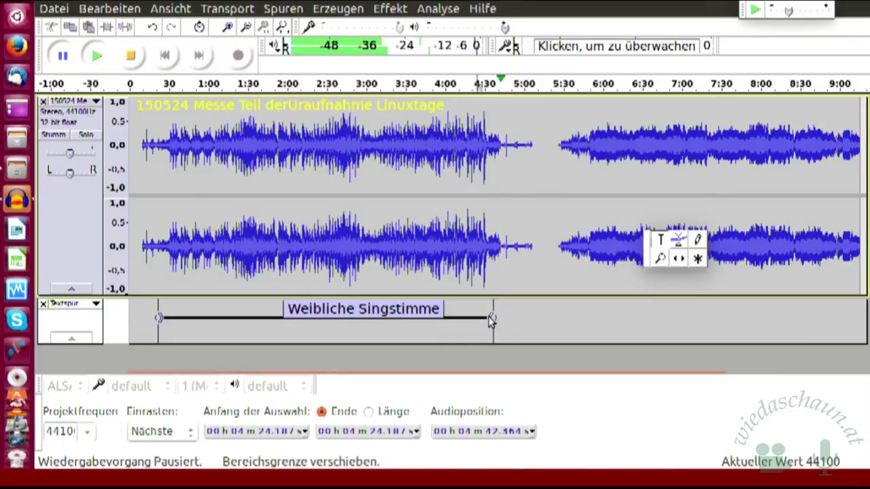
- Drag the label's end out to about 4:42 and shift its start slightly later
drag(491, 319, 503, 319)
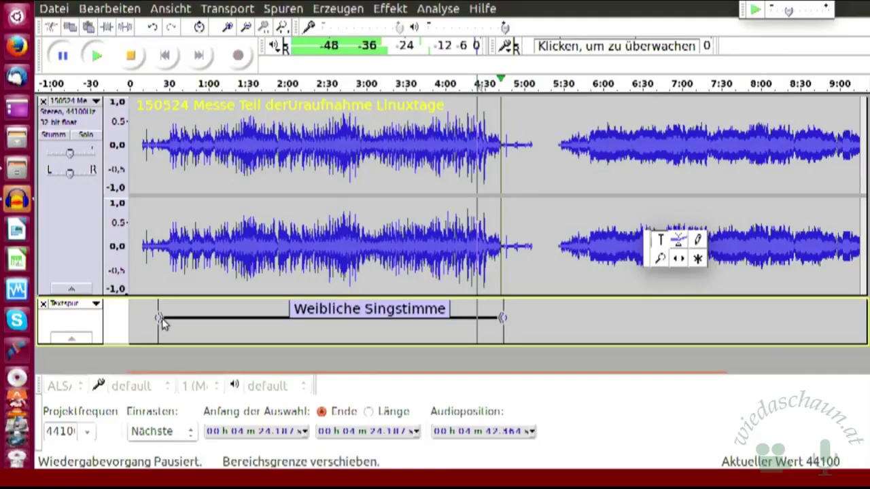
mouse_move(163, 320)
mouse_down()
mouse_move(199, 325)
mouse_move(170, 321)
mouse_up()
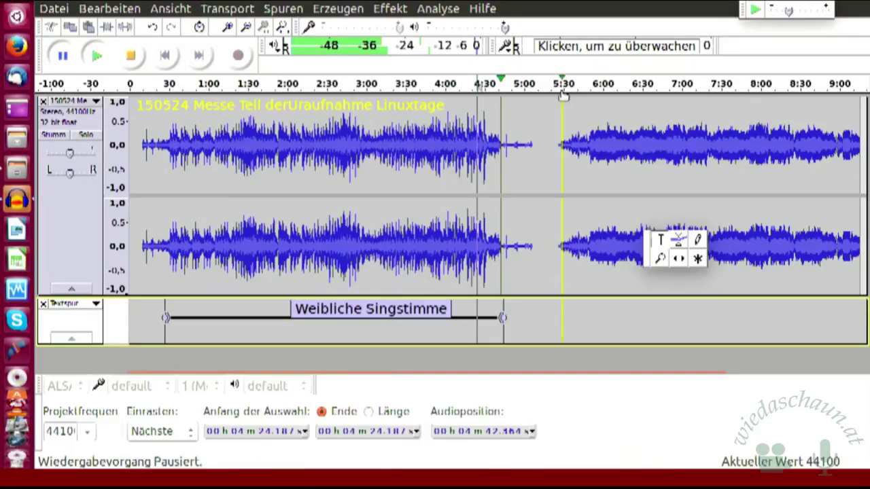
- Quick-play the concert from 5:30 on the ruler twice, stopping playback after each listen
click(563, 96)
click(563, 95)
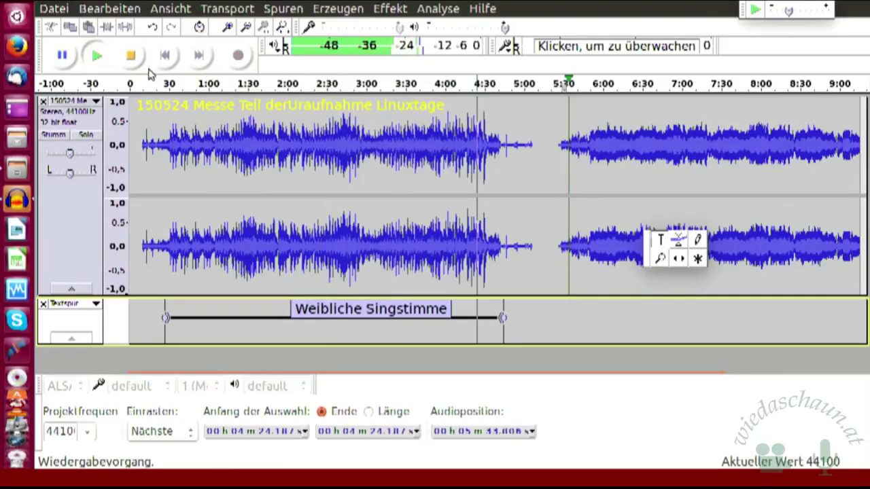
click(131, 56)
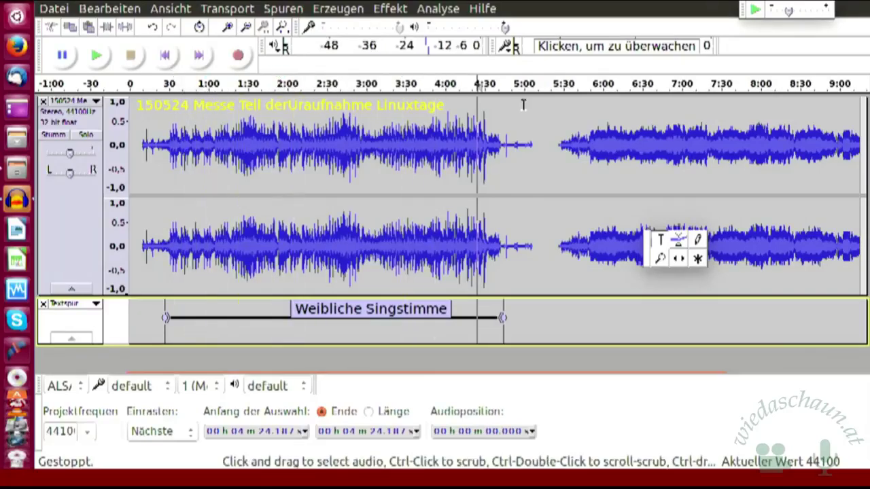
click(565, 90)
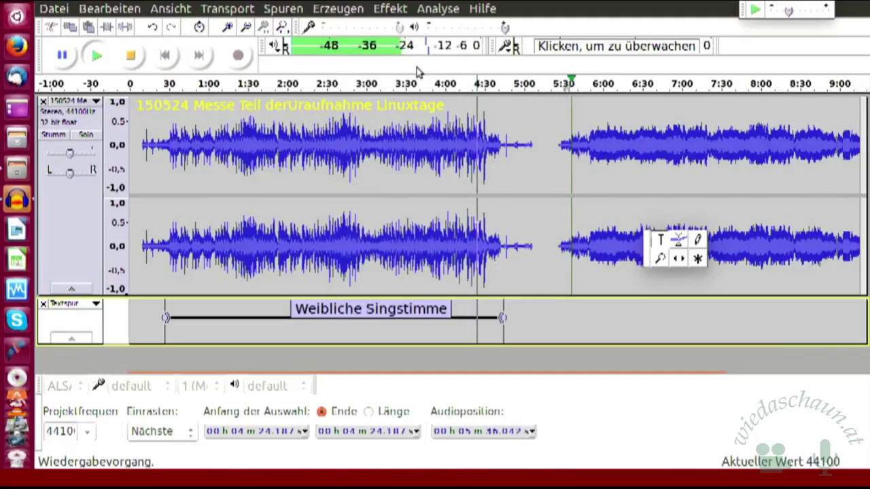
click(131, 57)
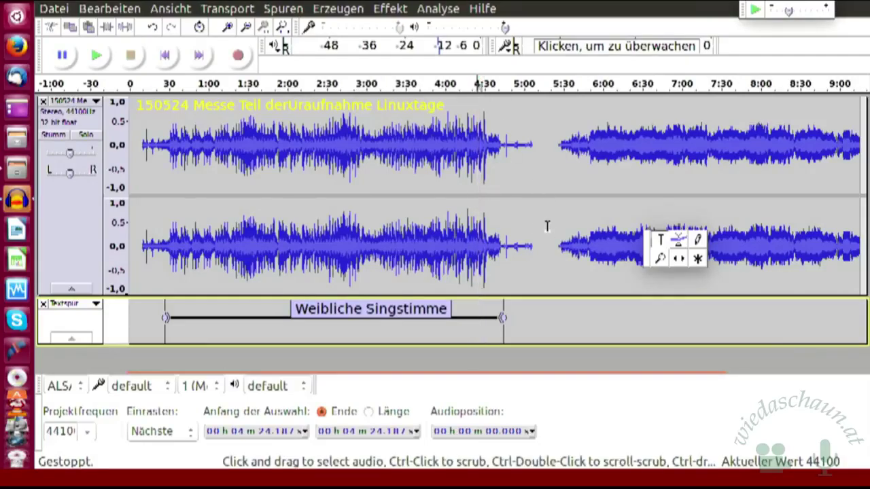
click(98, 58)
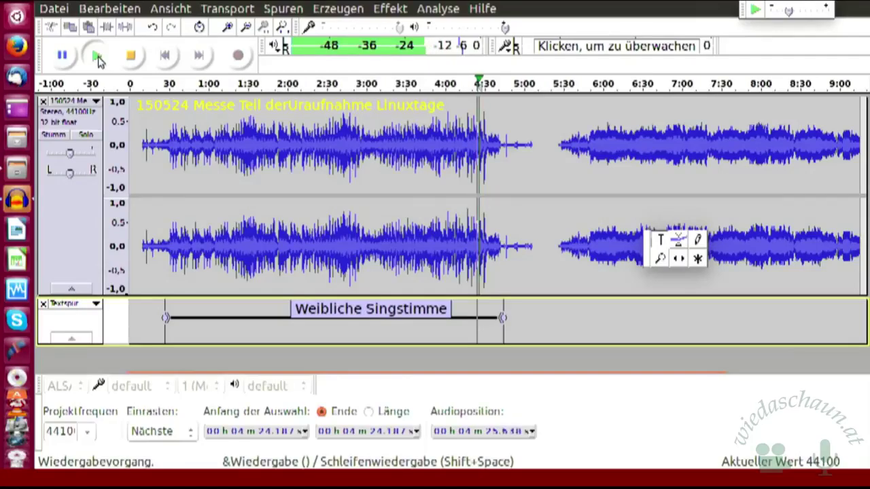
click(132, 58)
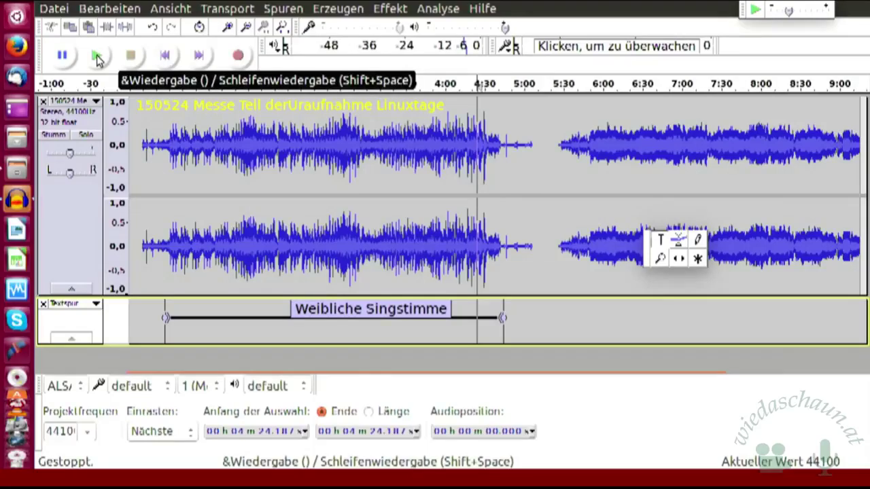
click(98, 57)
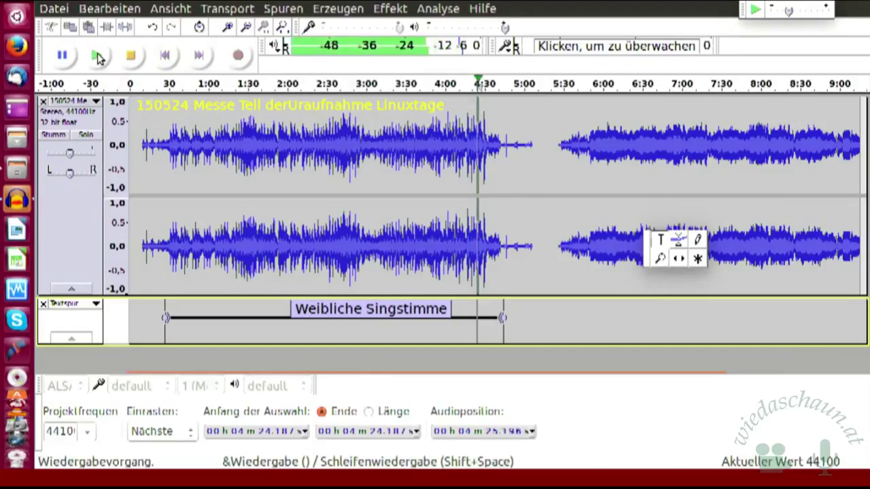
click(133, 57)
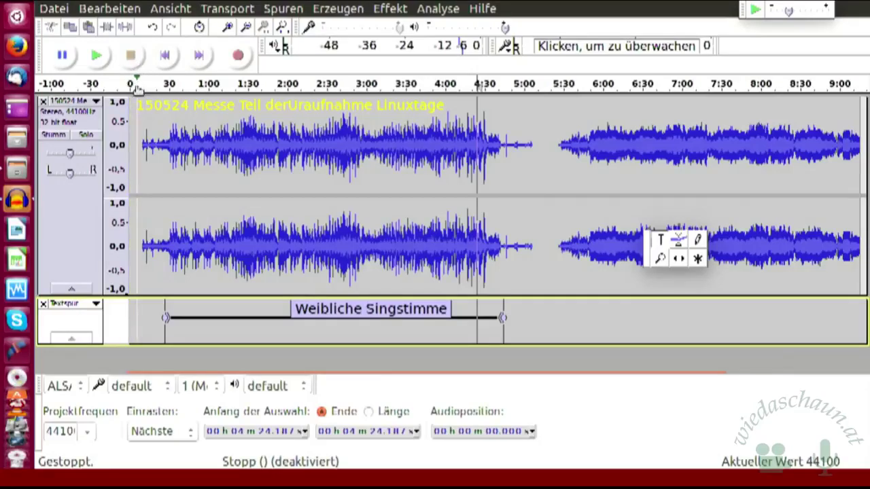
click(97, 59)
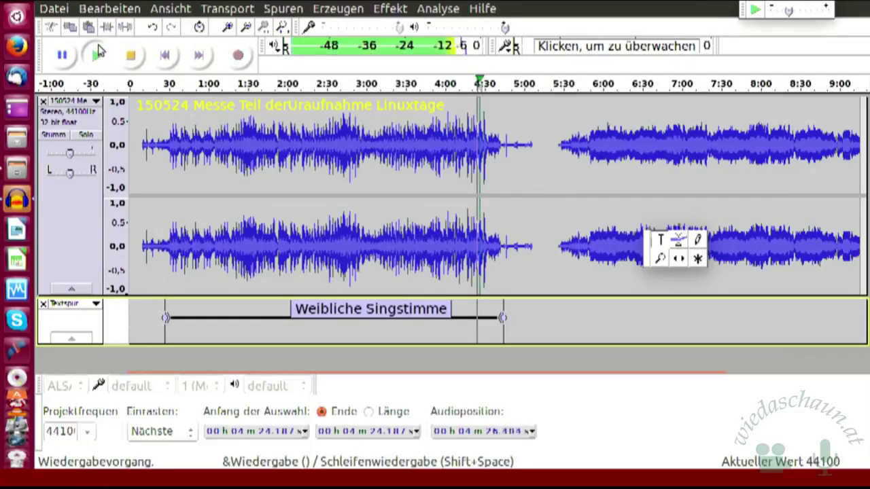
click(65, 56)
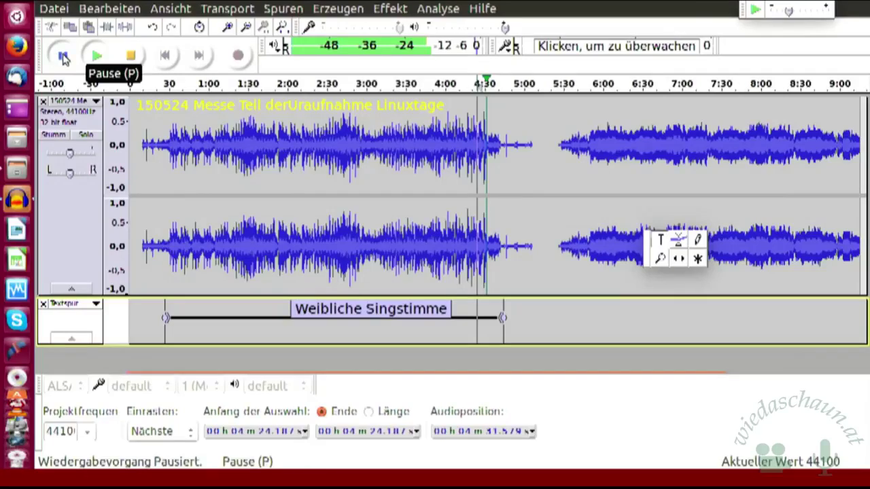
click(62, 57)
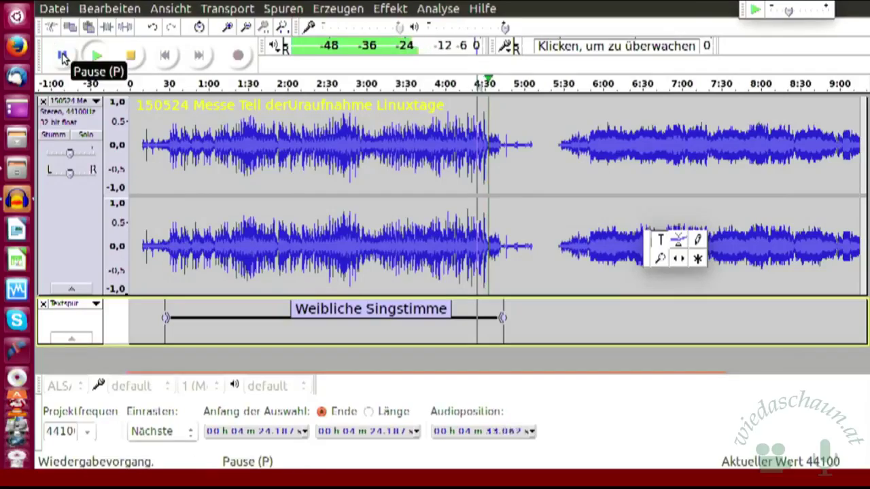
click(62, 57)
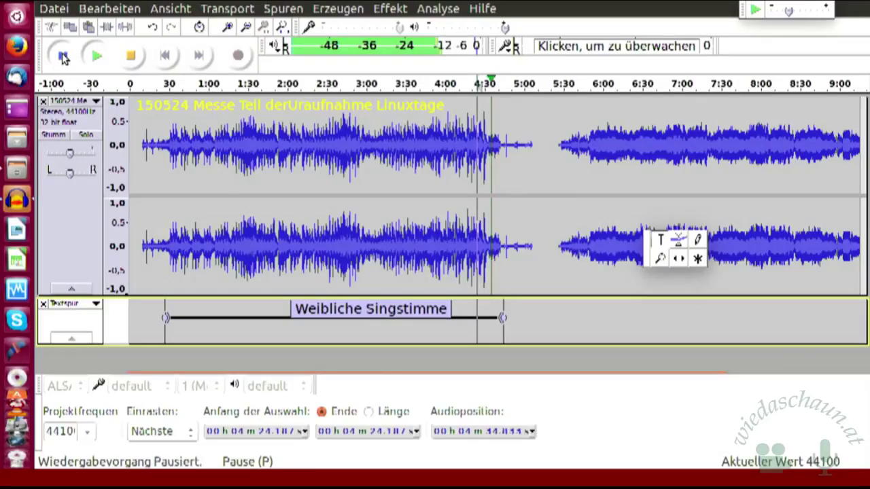
click(131, 57)
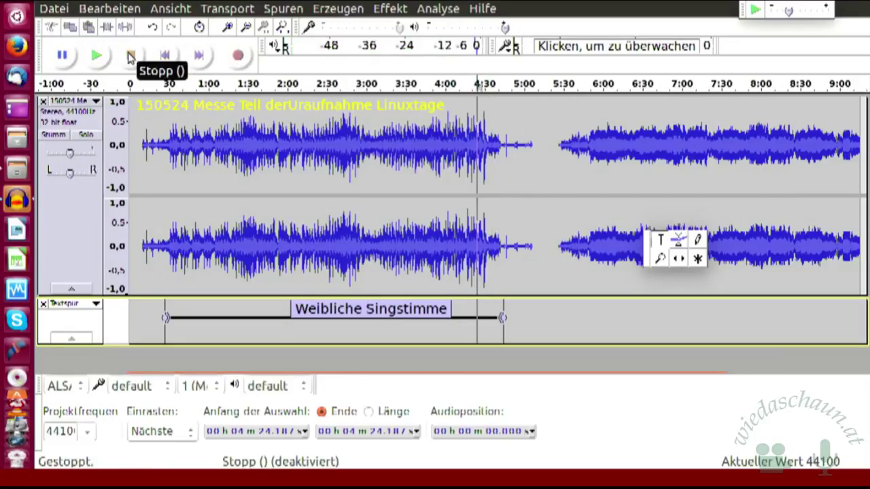
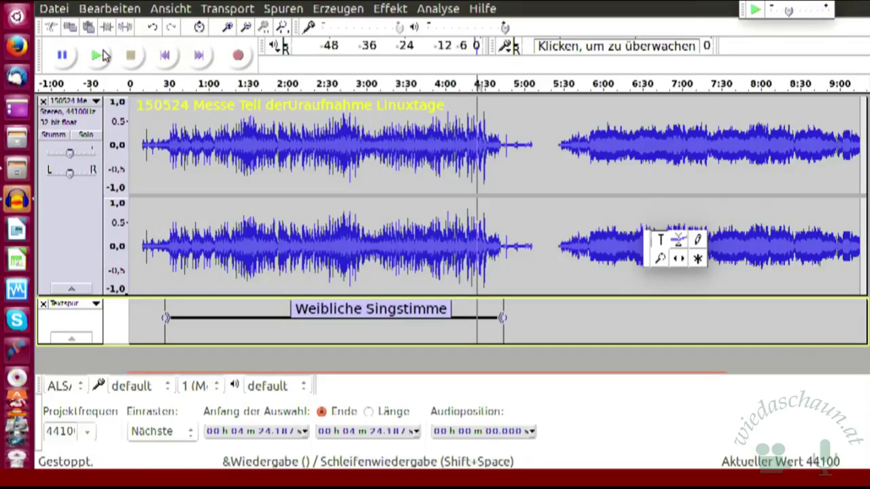
- Play the recording and stop it twice to listen to the audio
click(96, 58)
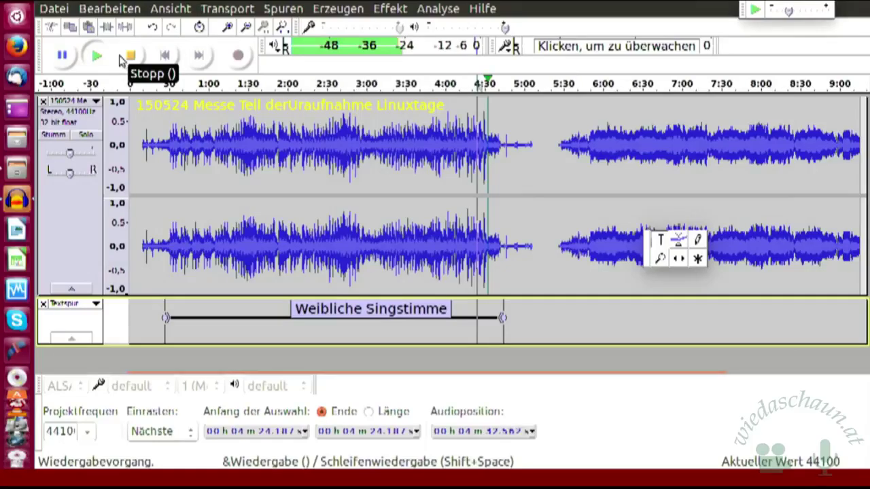
click(113, 57)
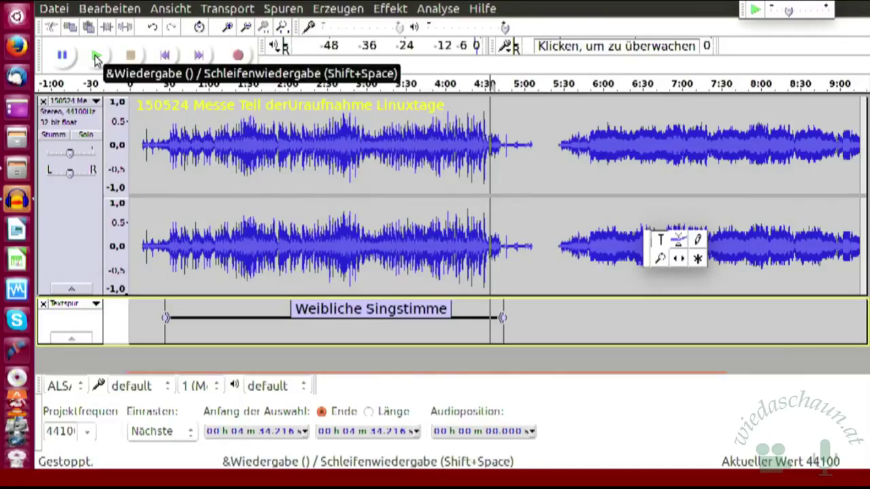
click(95, 55)
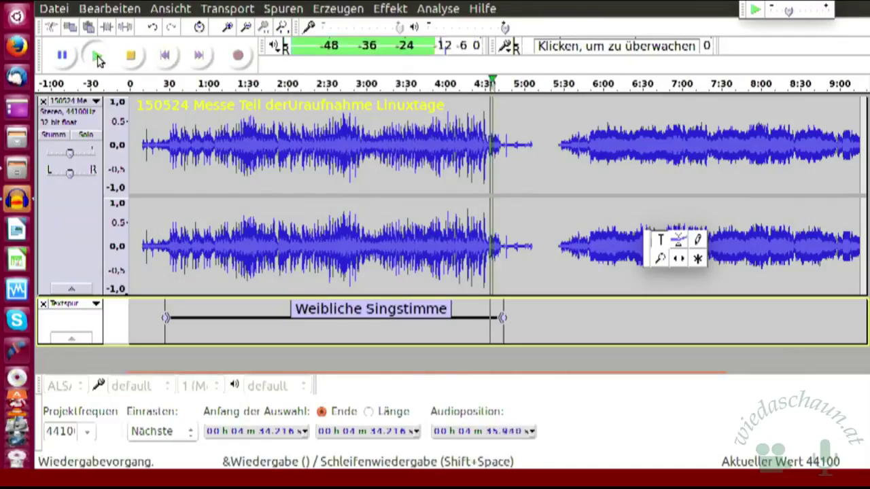
click(132, 60)
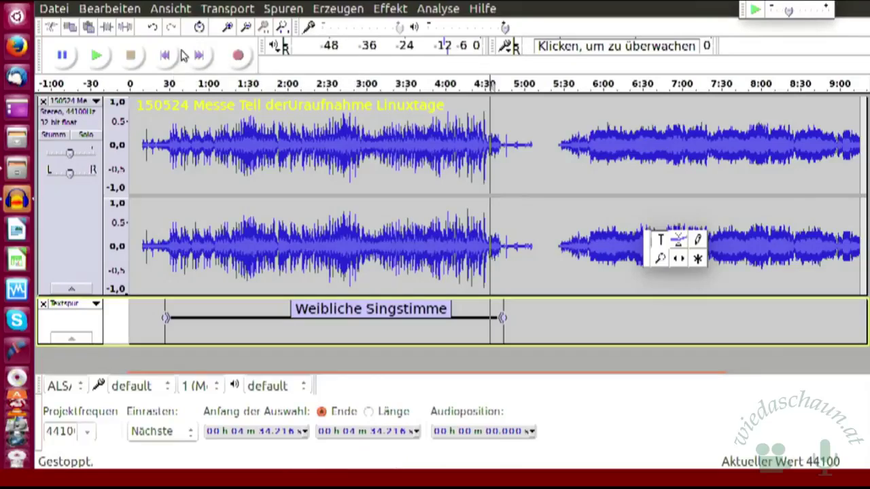
- Set the edit point at about 5:26, check it by playing, and zoom in there
click(174, 56)
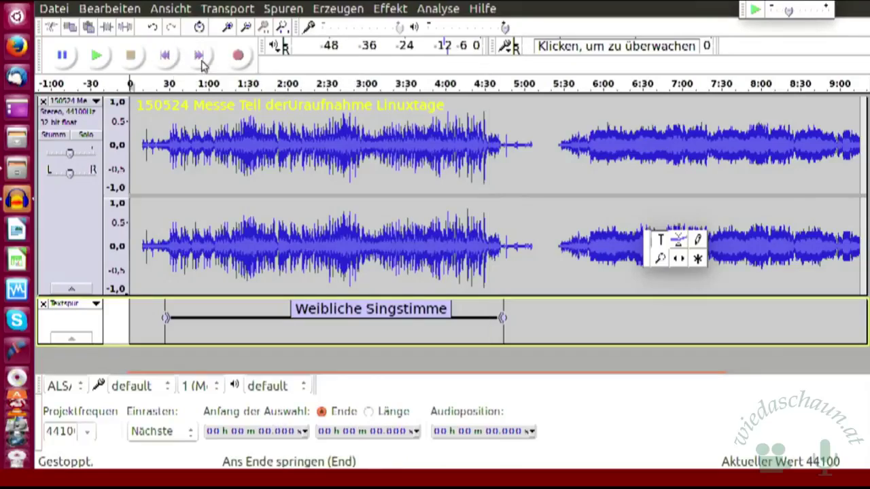
click(200, 60)
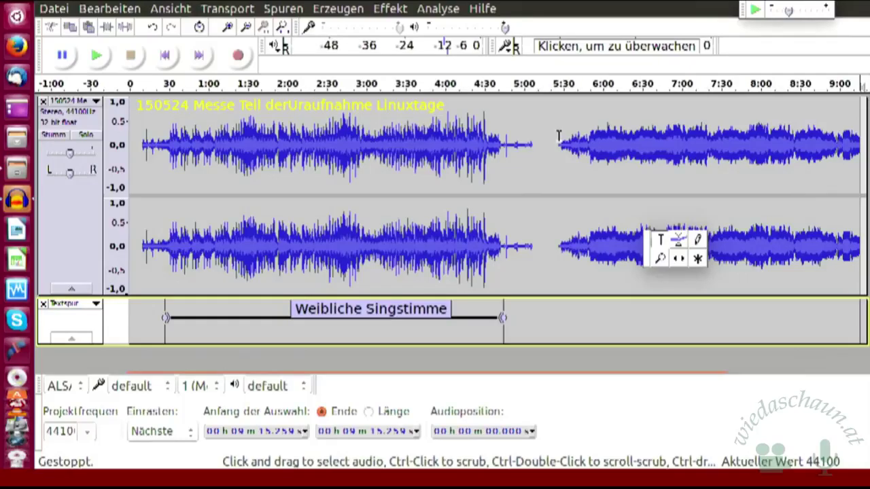
click(559, 136)
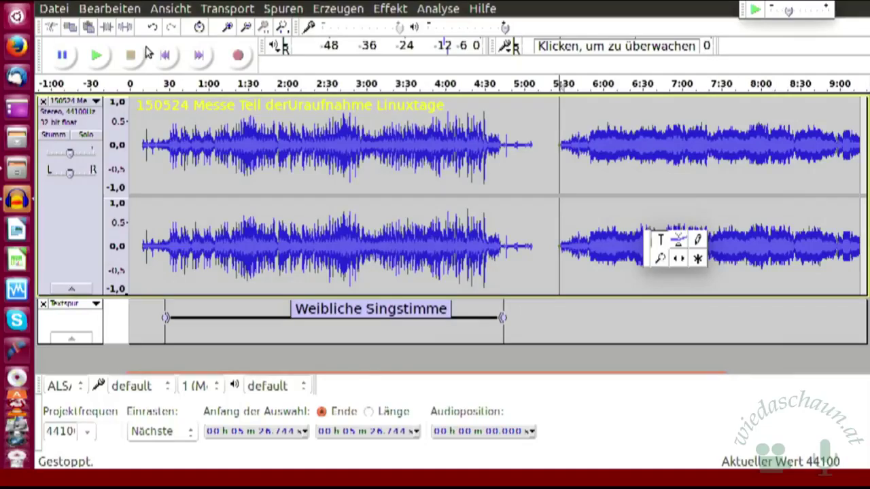
click(97, 59)
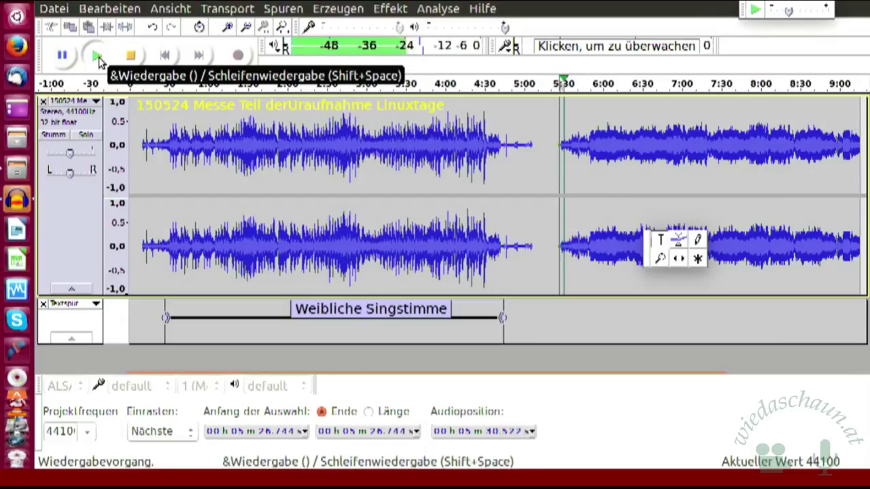
click(129, 57)
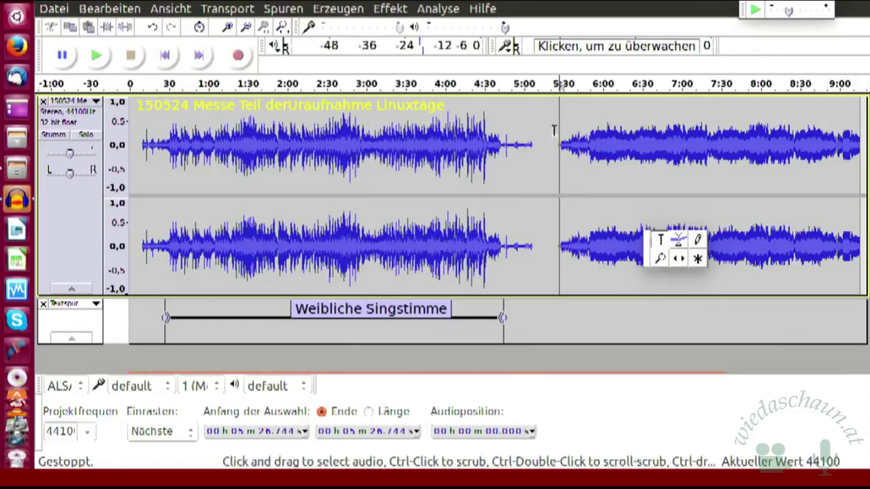
click(228, 26)
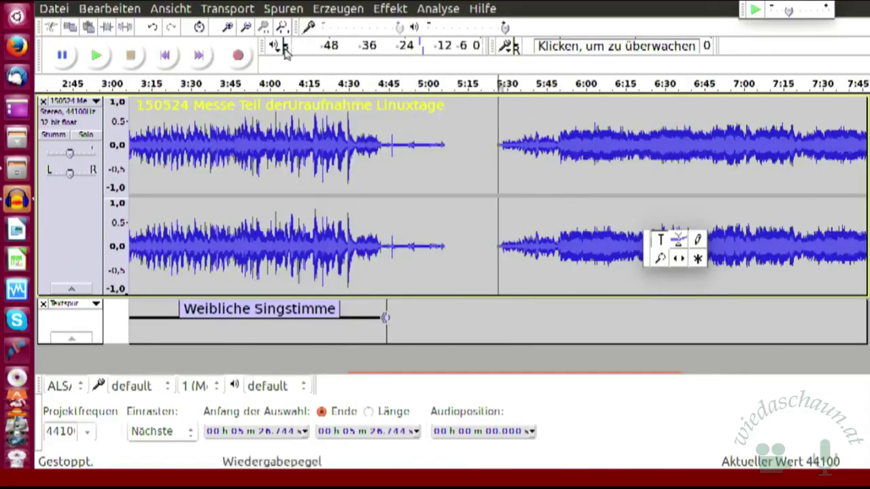
- Select the audio from about 5:28 to about 7:48
click(502, 110)
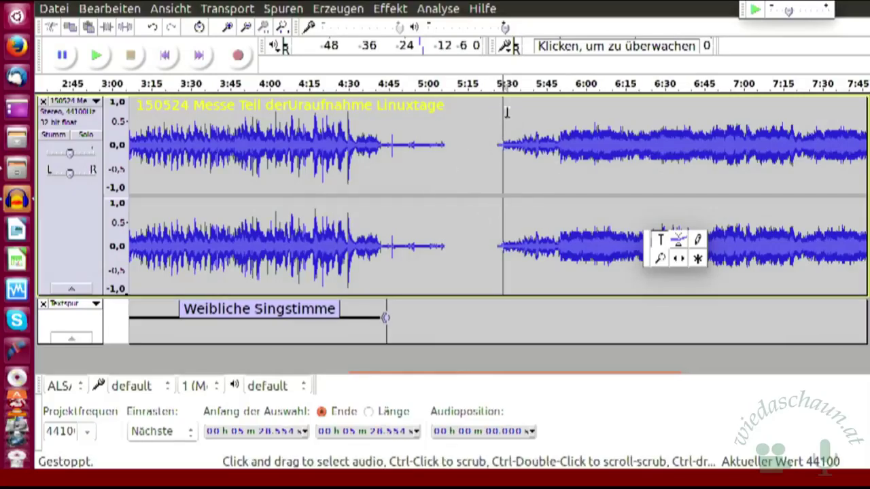
drag(502, 111, 865, 134)
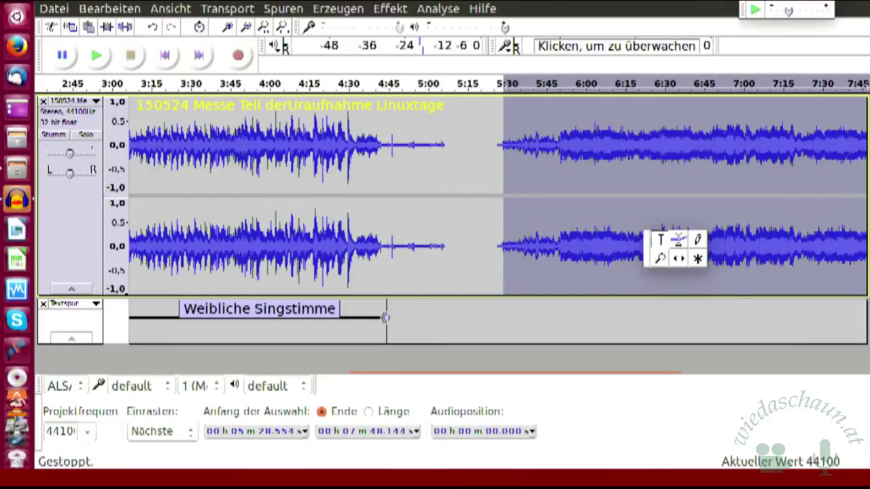
- Add a label named 'Chorstimme' over the selected second piece, then deselect it
click(291, 15)
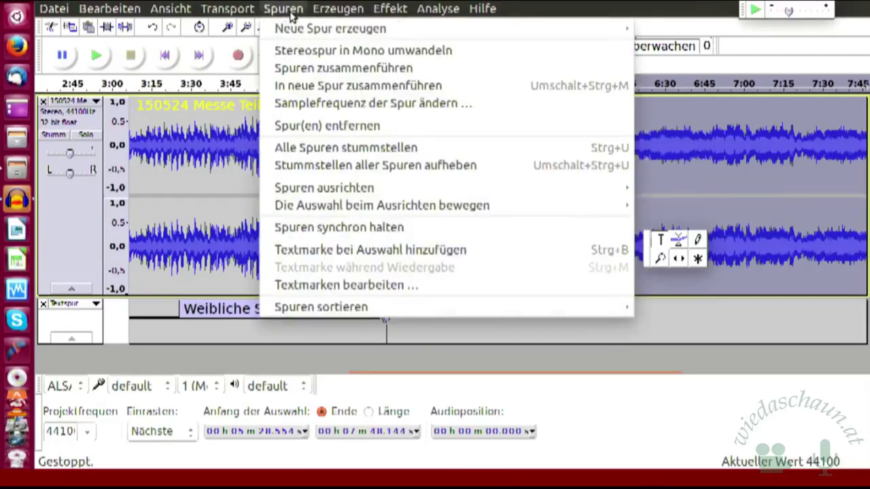
click(326, 252)
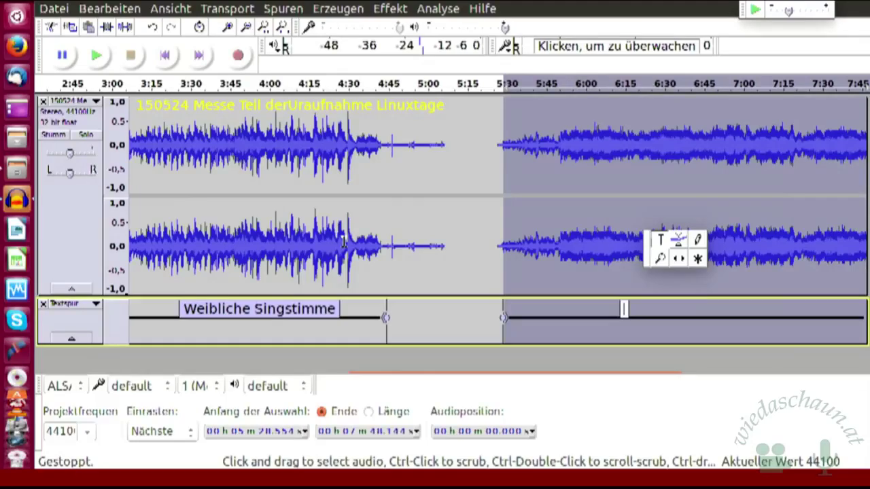
text(Chorstimm)
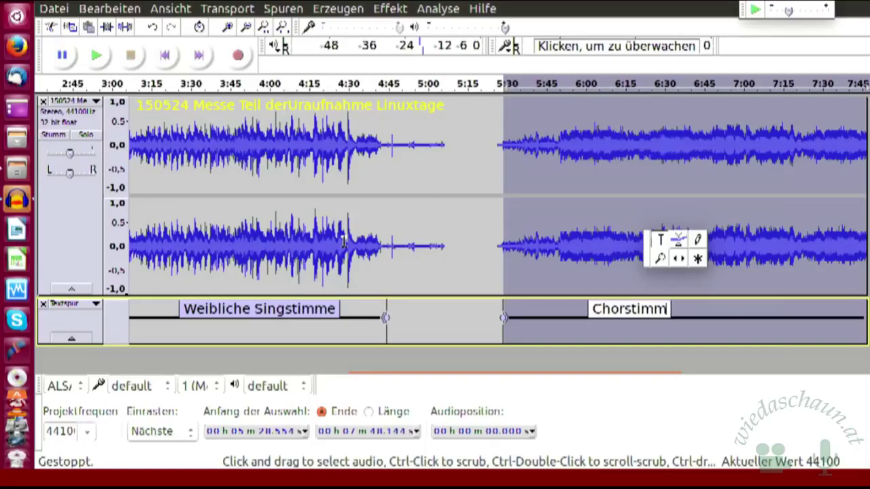
text(e)
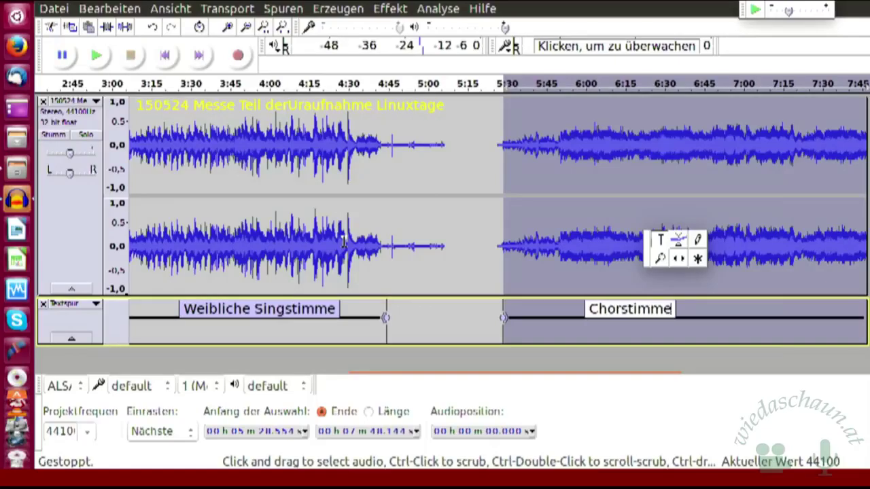
key(Return)
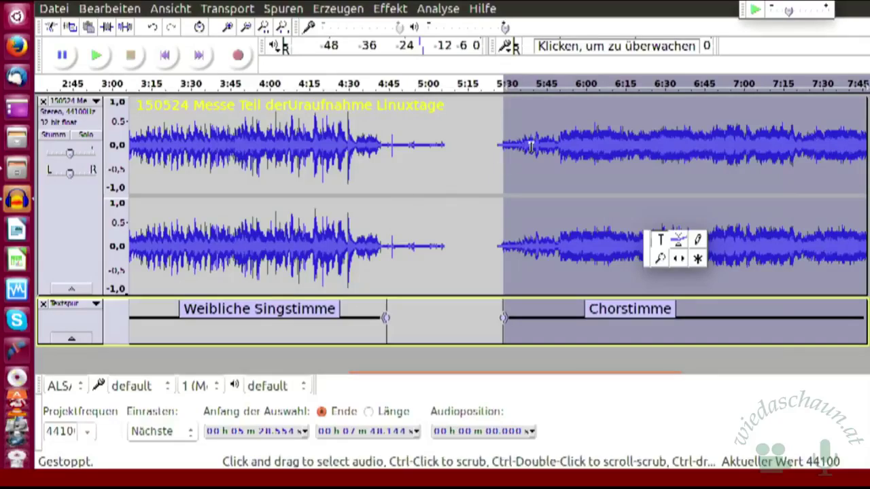
click(473, 164)
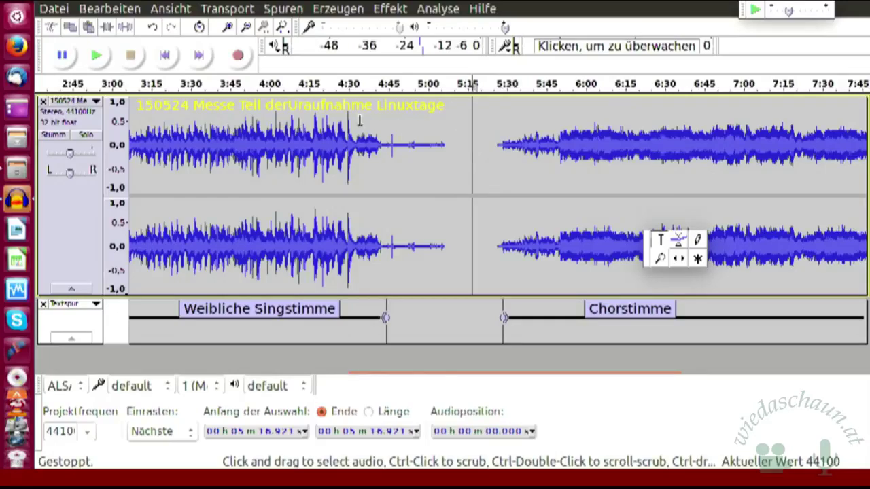
- Open Datei > Mehrere Dateien exportieren from the file menu
click(55, 10)
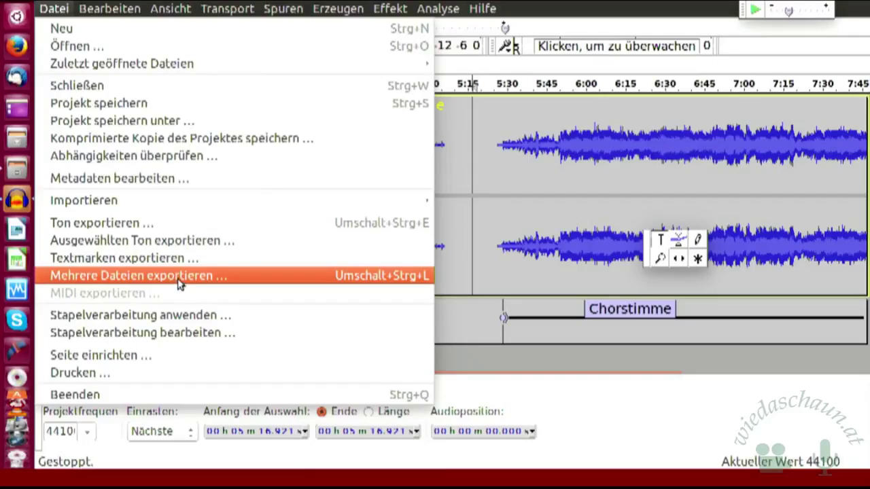
click(178, 281)
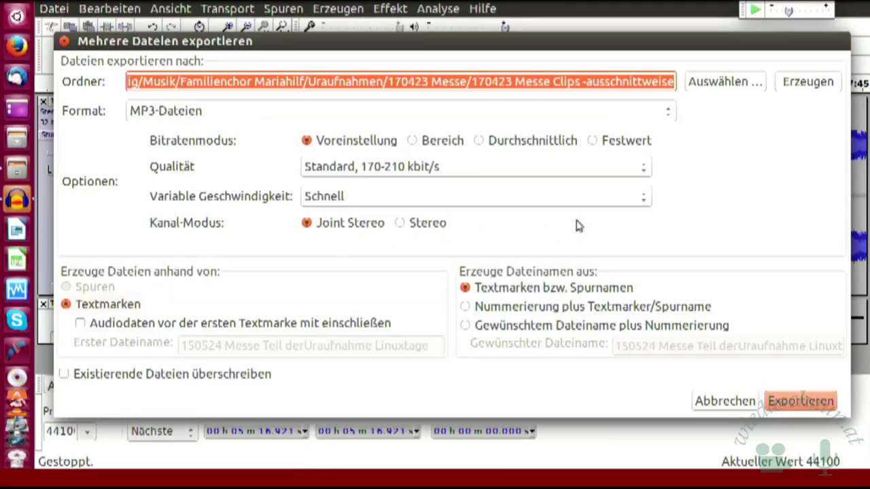
- Open the folder chooser with Auswählen next to the Ordner field
click(725, 84)
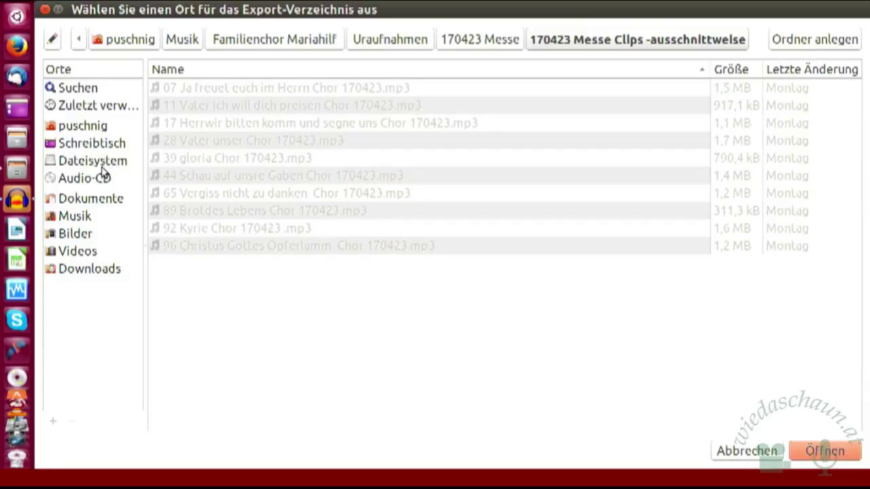
- Set the export folder to Dokumente/computer/Linuxtage 2017/Übungsprojekte
click(106, 204)
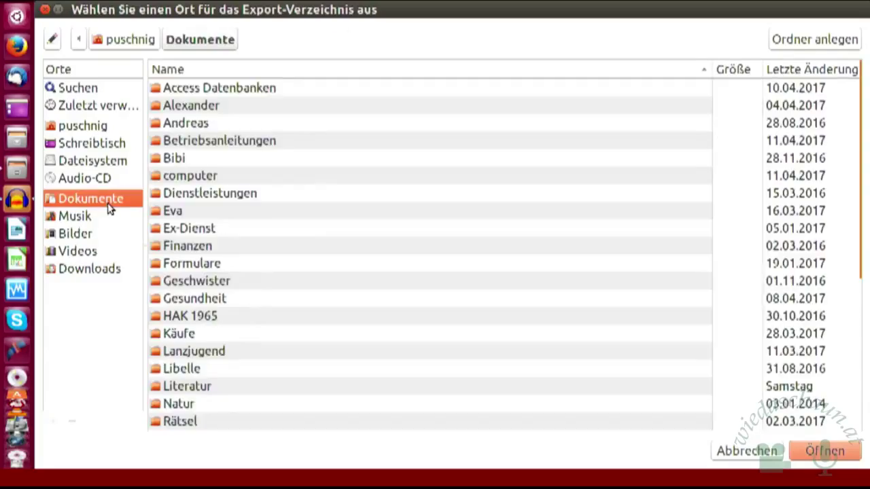
double_click(192, 178)
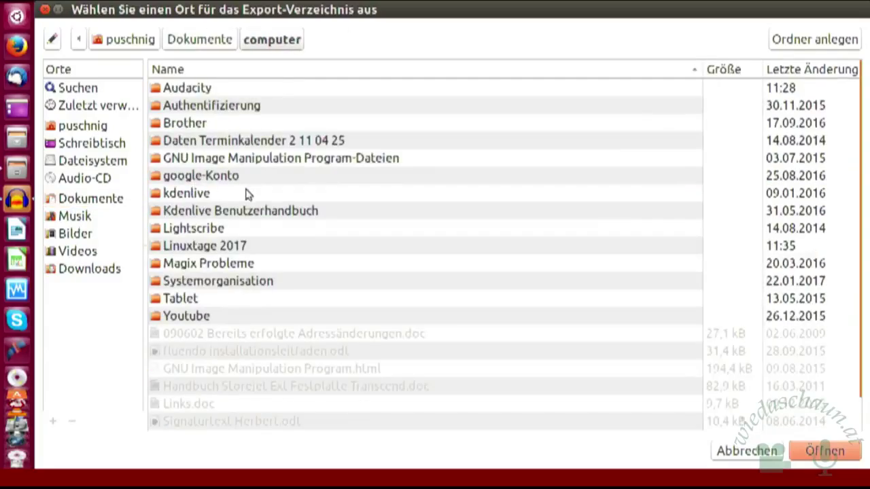
double_click(210, 247)
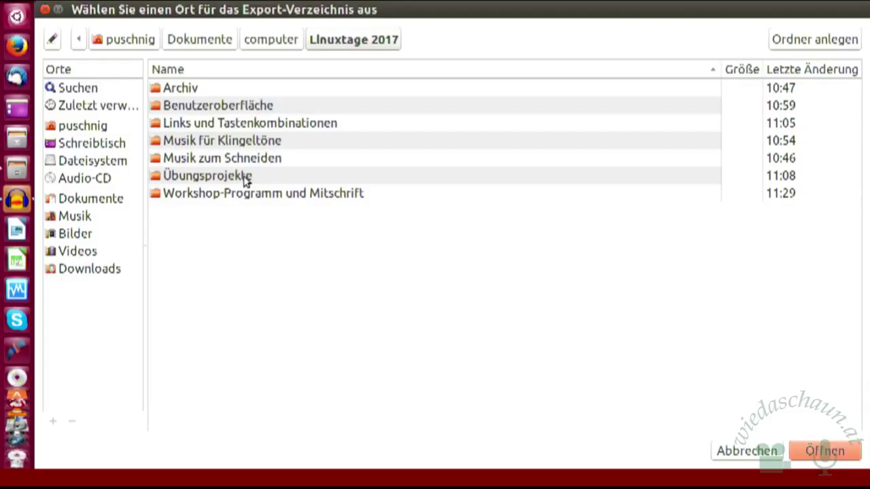
double_click(245, 178)
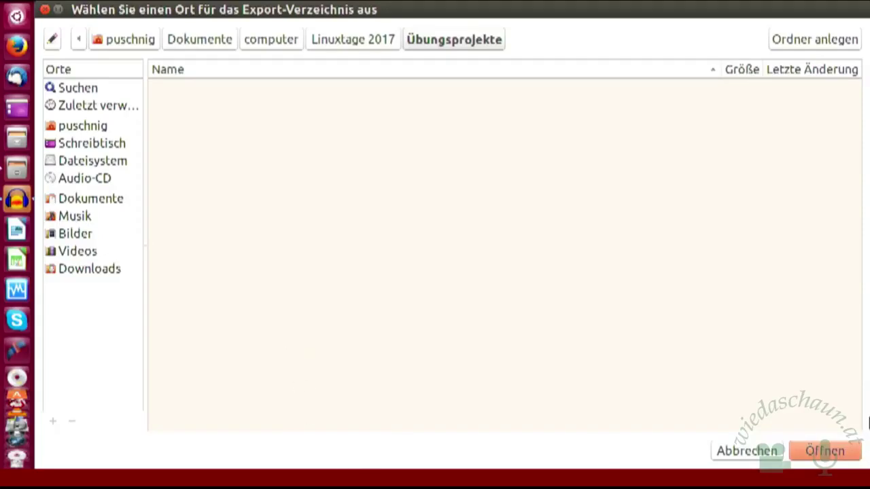
click(825, 456)
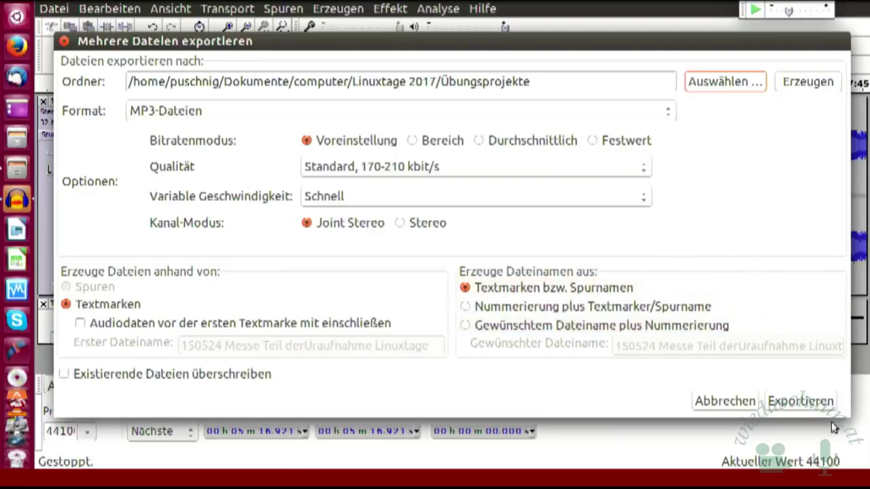
- Export Weibliche Singstimme and Chorstimme as MP3s, accepting both metadata dialogs and the success message
click(802, 402)
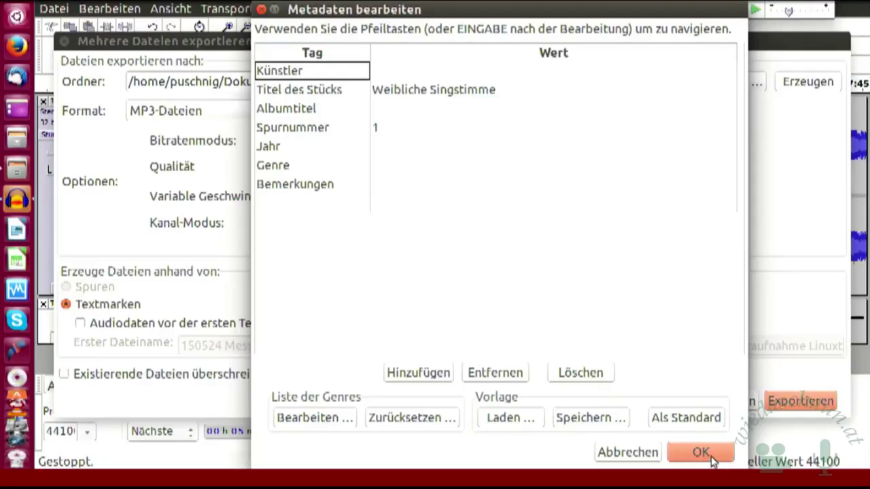
click(702, 452)
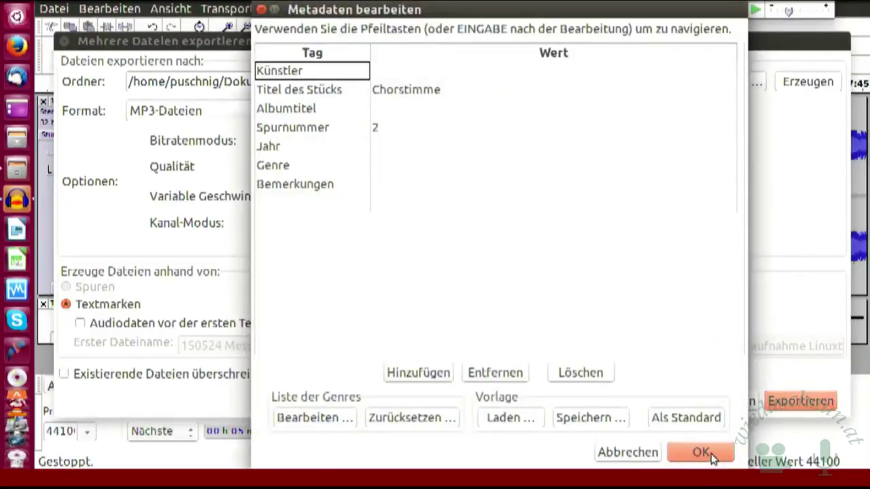
click(712, 457)
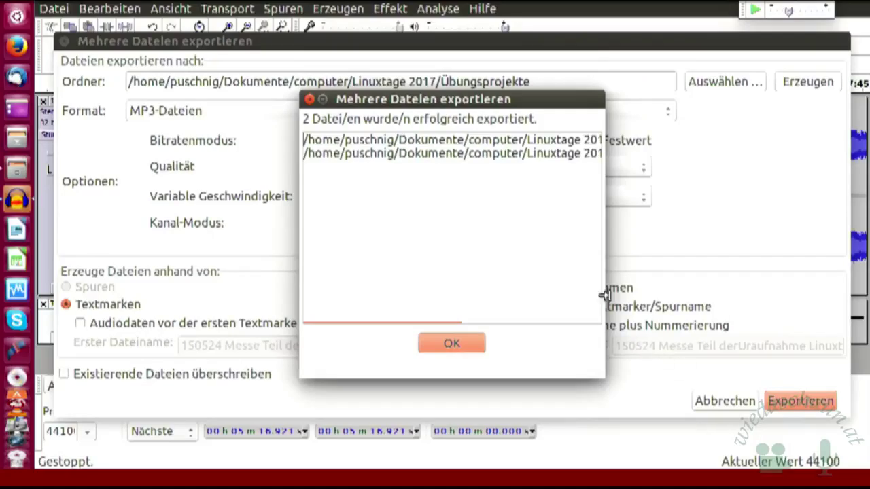
click(452, 345)
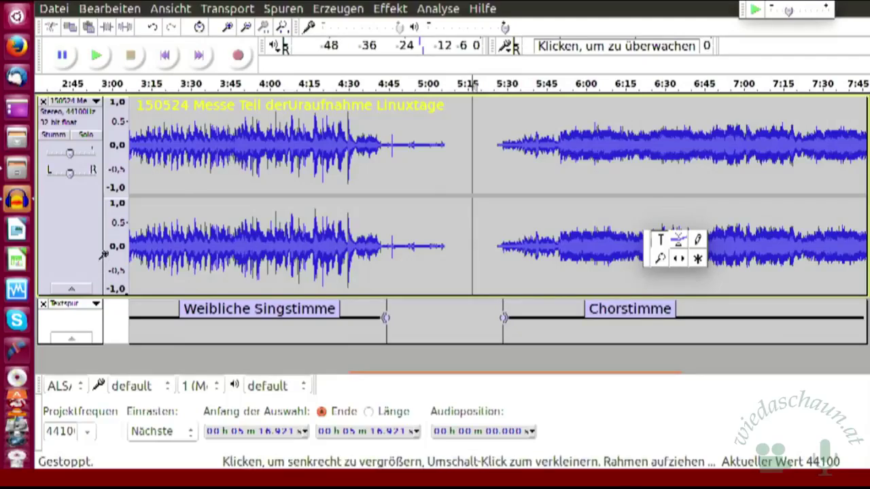
- Select the entire stereo recording track and bring up the Spuren menu
click(98, 289)
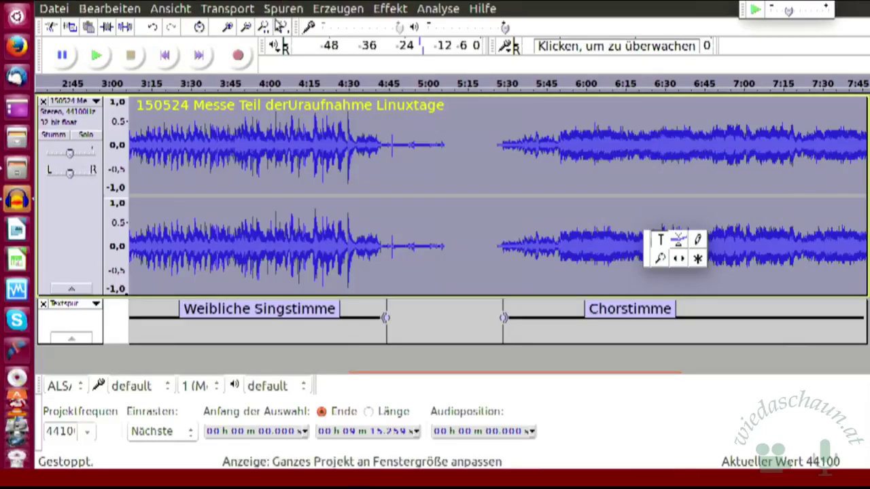
click(295, 13)
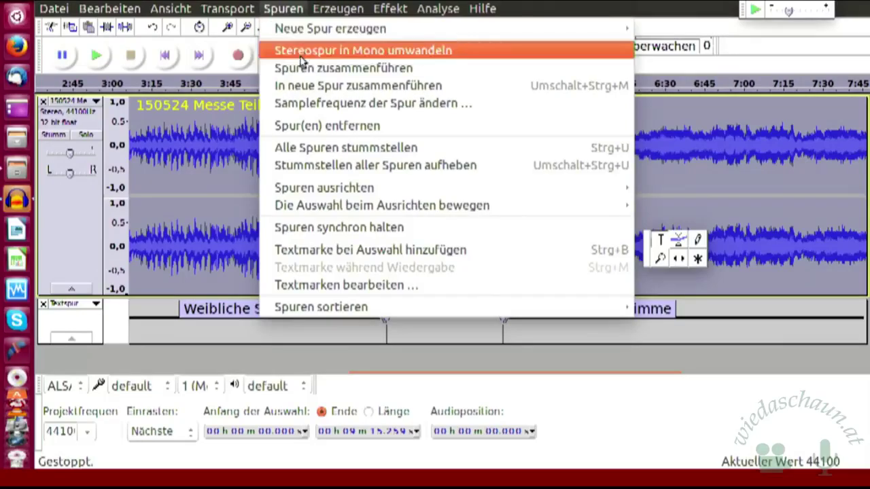
- Remove the stereo recording track, then select and remove the label track too
click(317, 129)
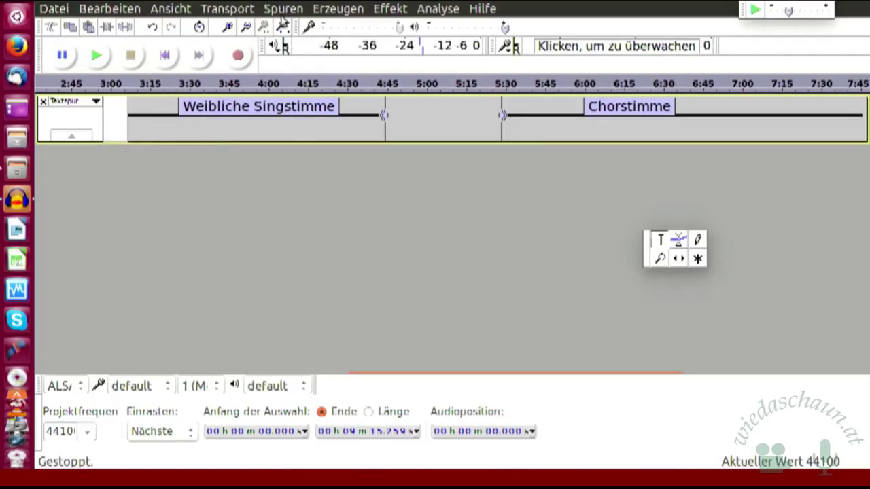
click(283, 11)
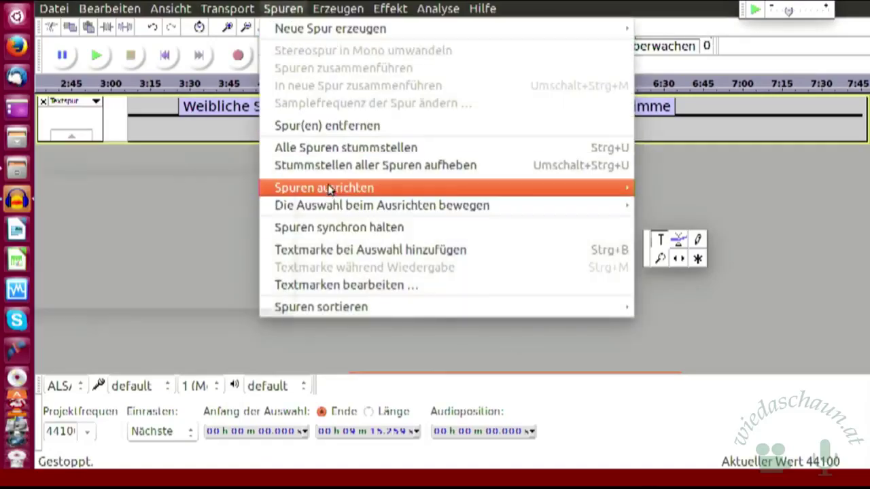
click(359, 127)
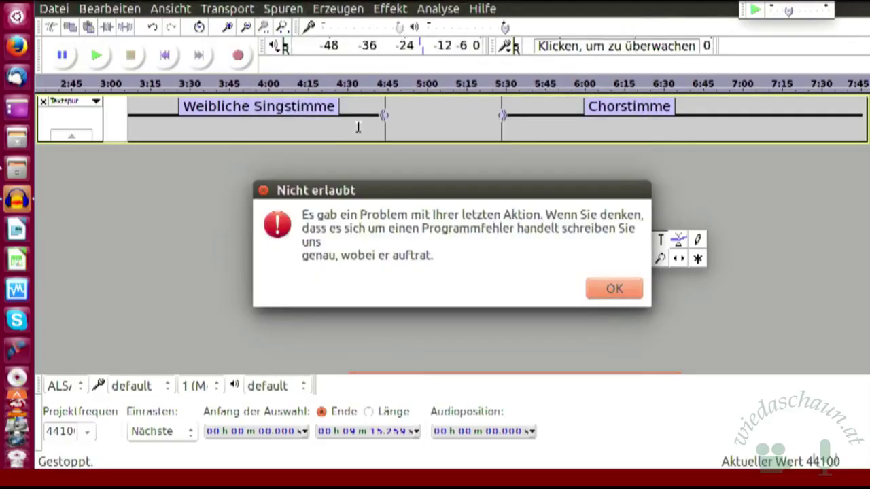
click(619, 291)
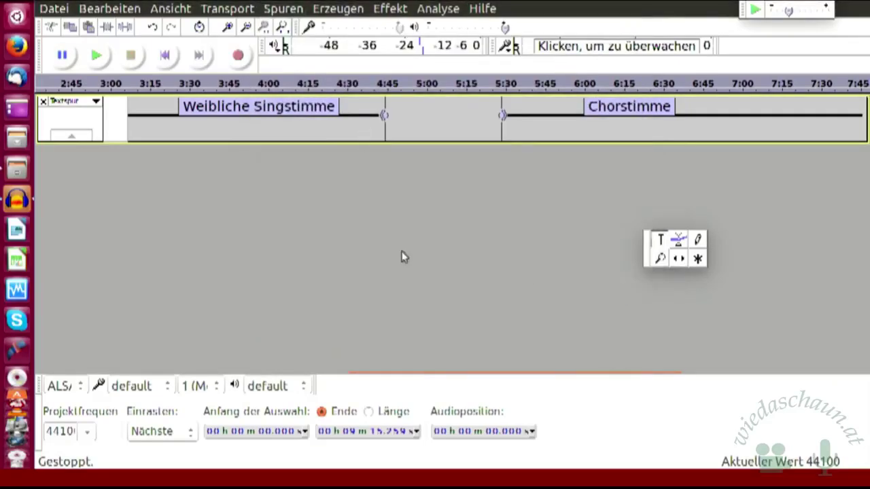
click(100, 140)
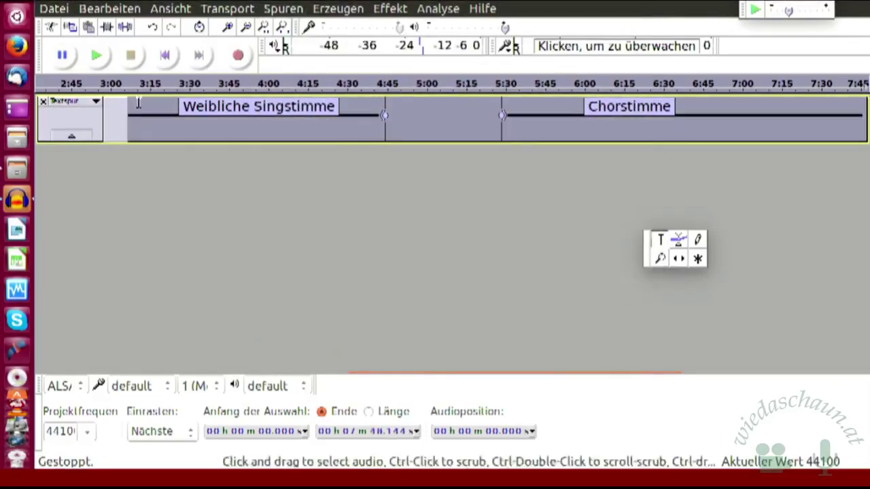
click(285, 8)
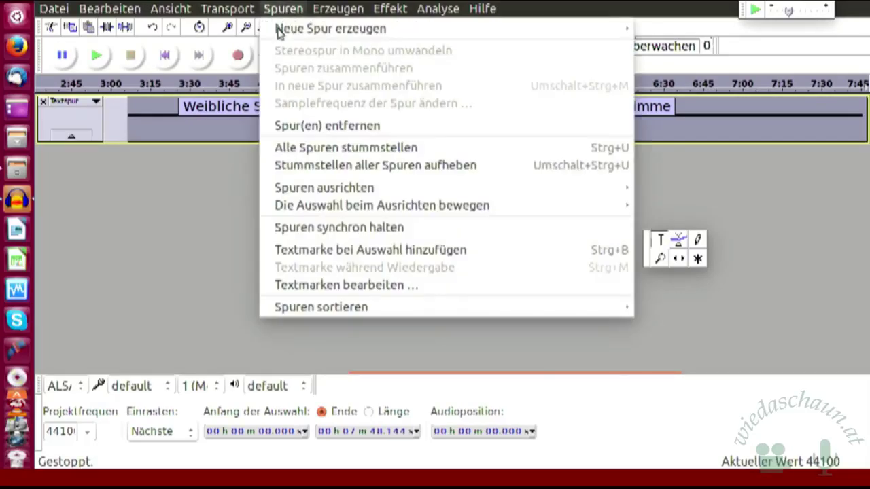
click(322, 128)
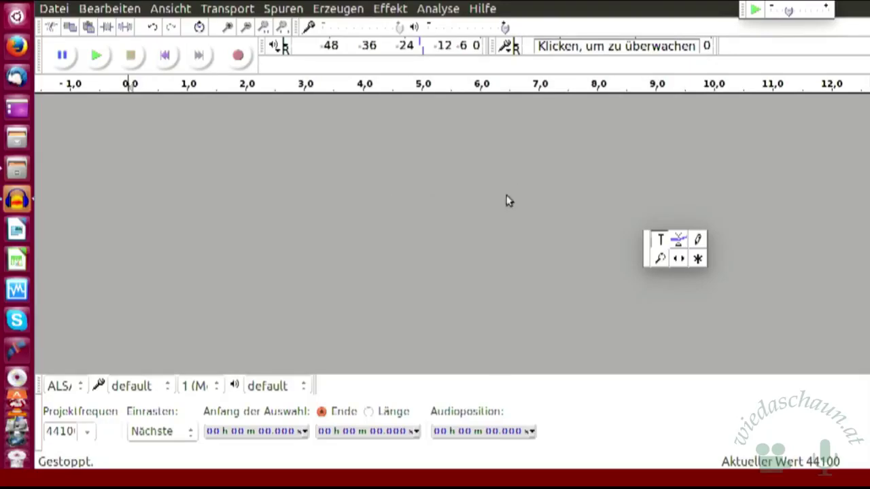
click(284, 10)
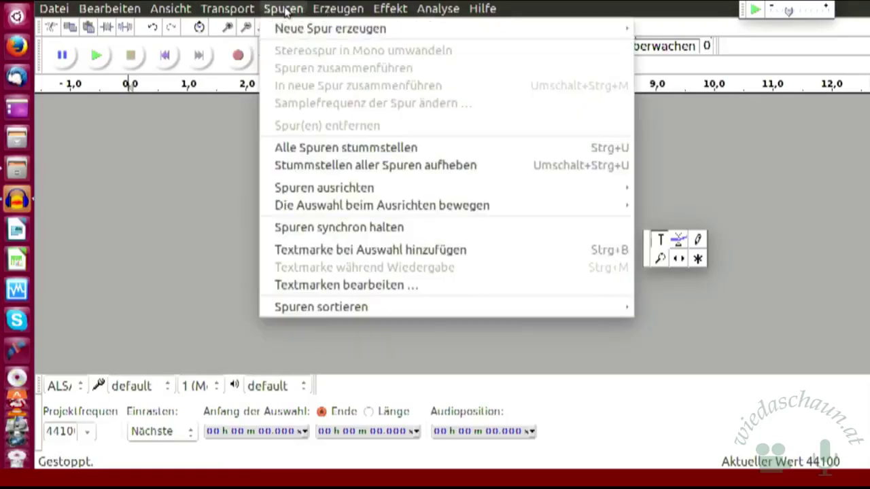
mouse_move(312, 34)
click(321, 28)
click(321, 27)
click(329, 28)
click(330, 28)
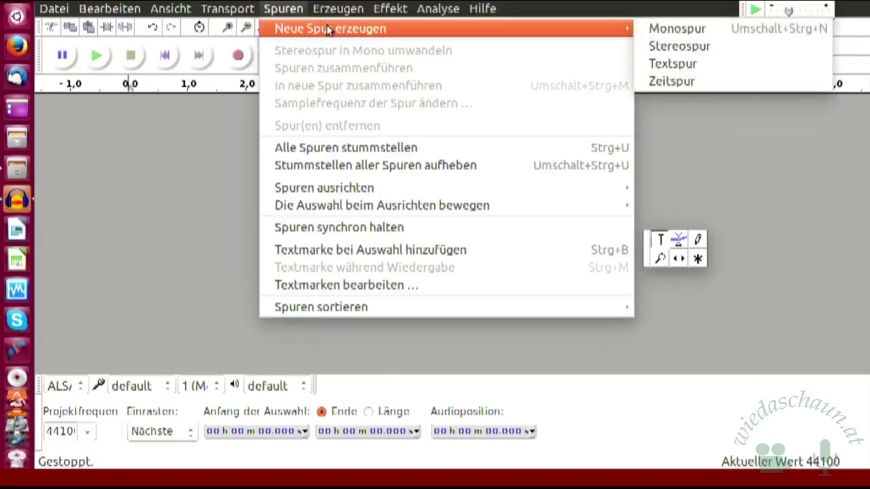
click(678, 30)
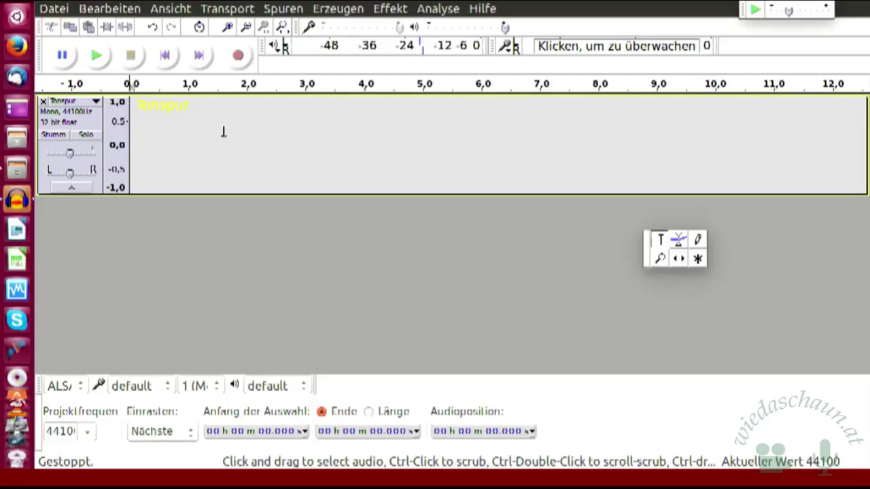
click(282, 10)
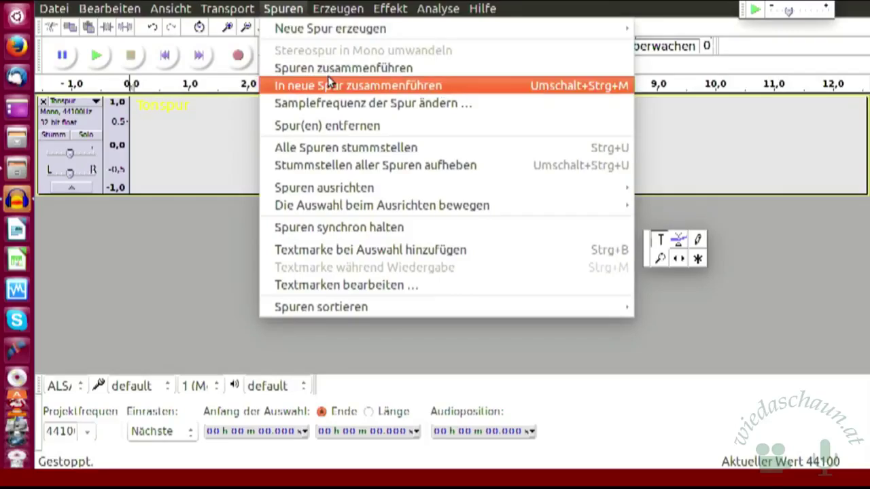
click(331, 132)
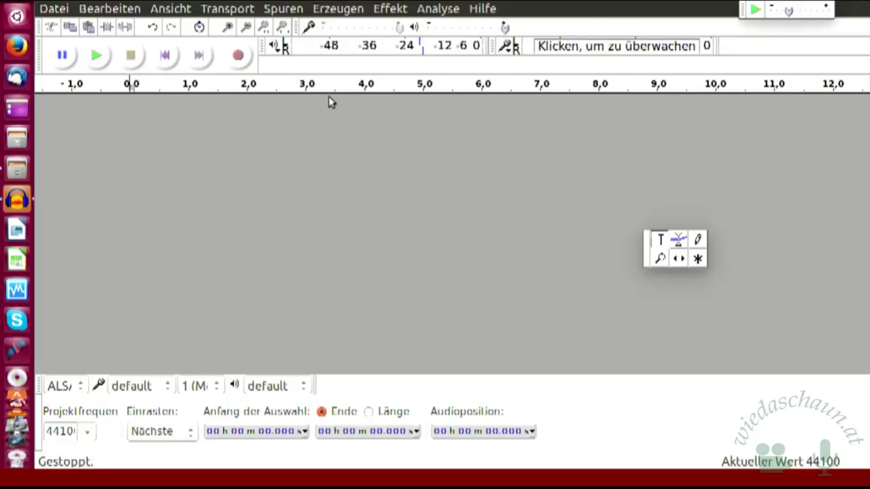
- Move the floating Tools toolbar up-left, then down toward the window's centre
drag(648, 251, 338, 154)
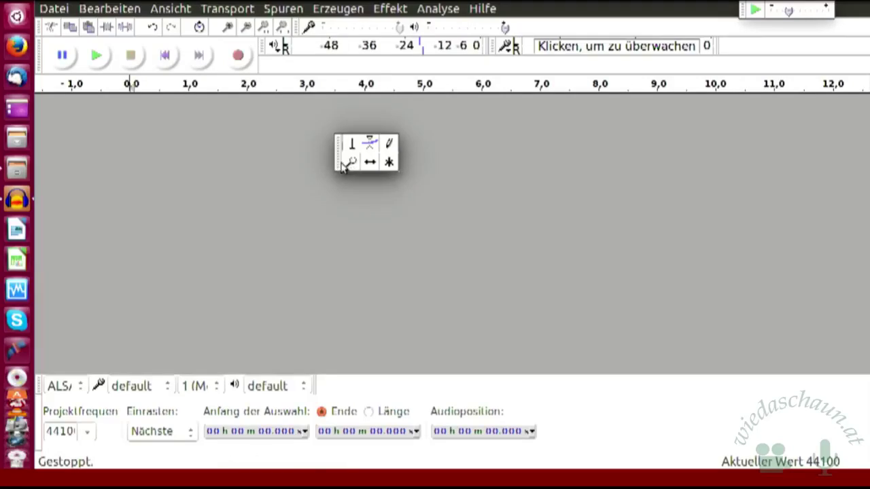
drag(339, 167, 331, 306)
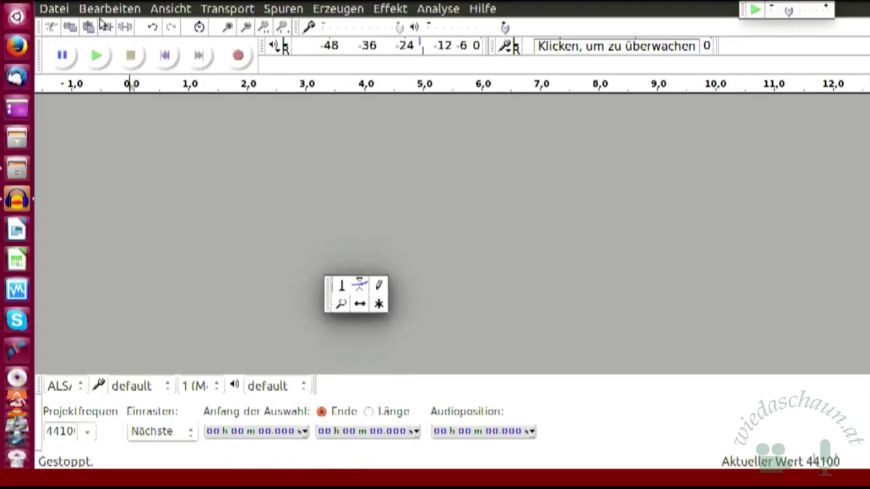
- Show the Datei > Importieren submenu with its Ton, Textmarken, MIDI and Rohdaten options
click(54, 9)
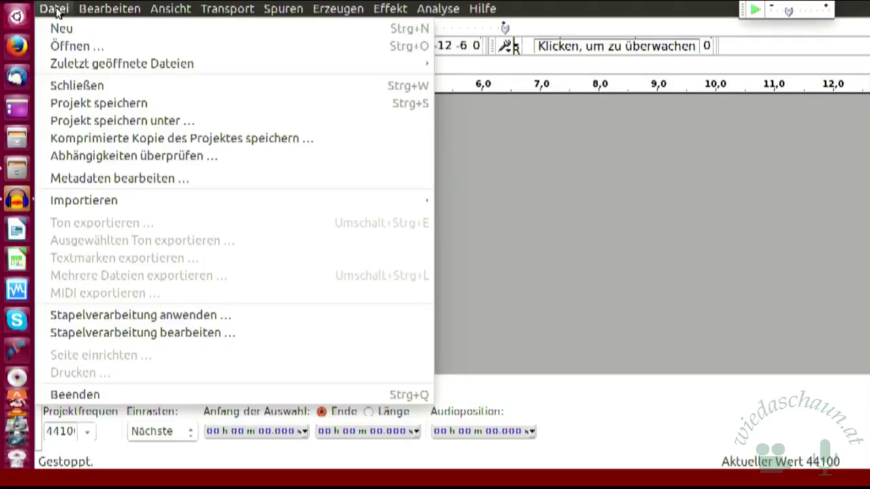
mouse_move(121, 207)
mouse_move(259, 200)
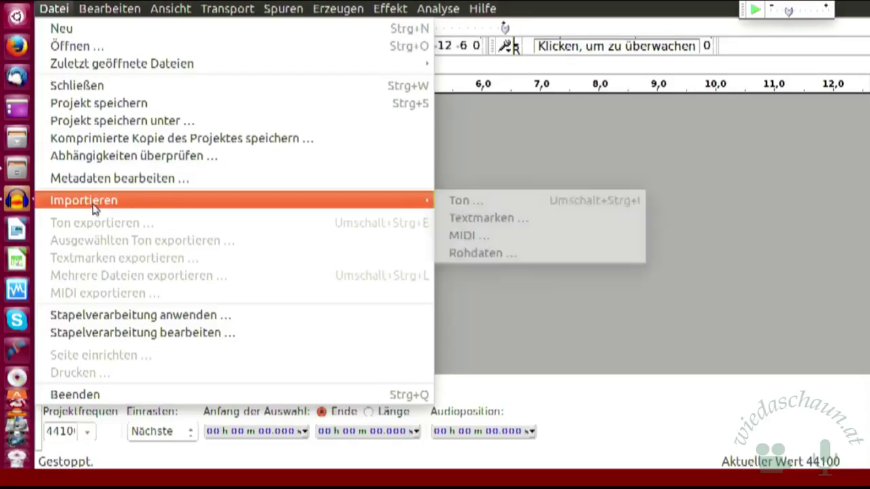
- Import Weibliche Singstimme.mp3 from Dokumente/computer/Linuxtage 2017/Übungsprojekte as a stereo track
click(475, 204)
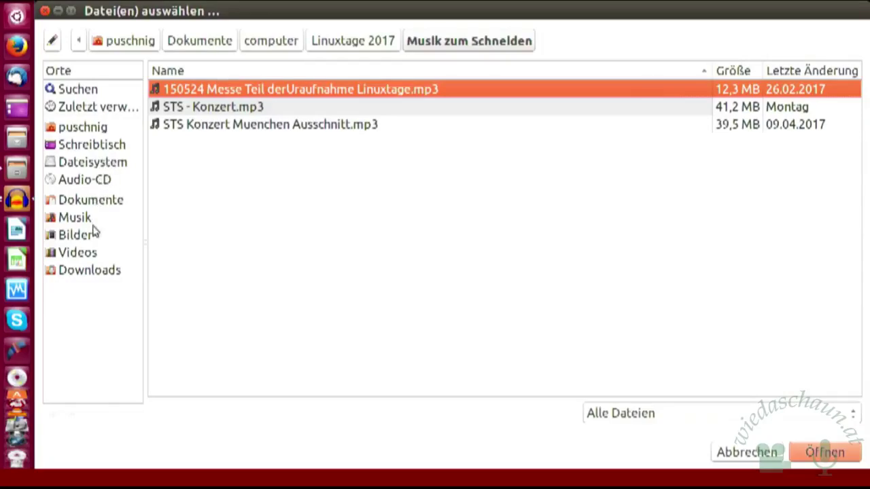
click(99, 204)
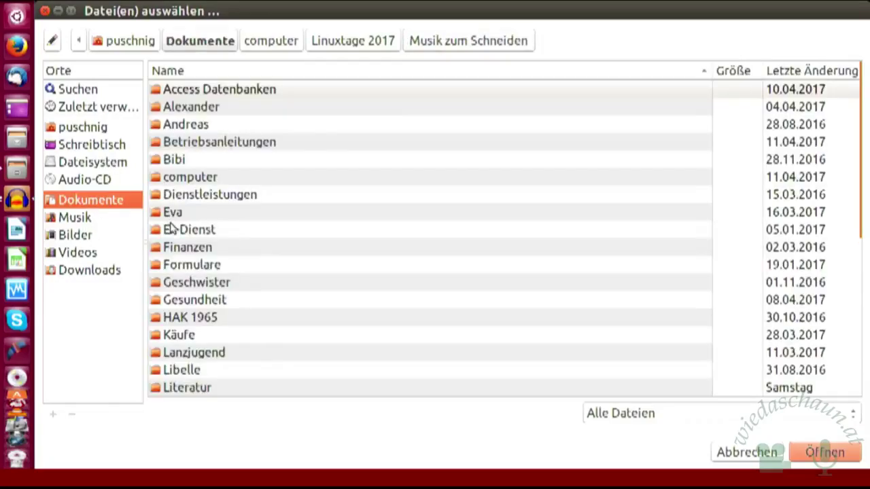
double_click(210, 178)
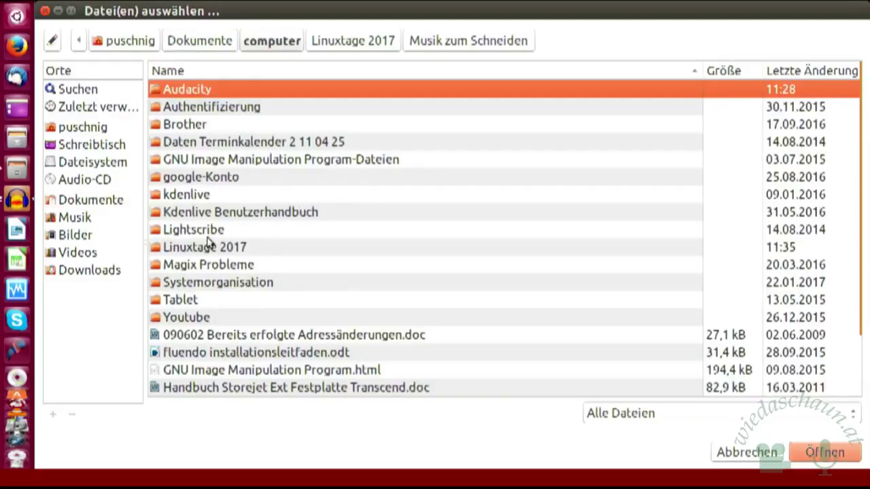
double_click(215, 249)
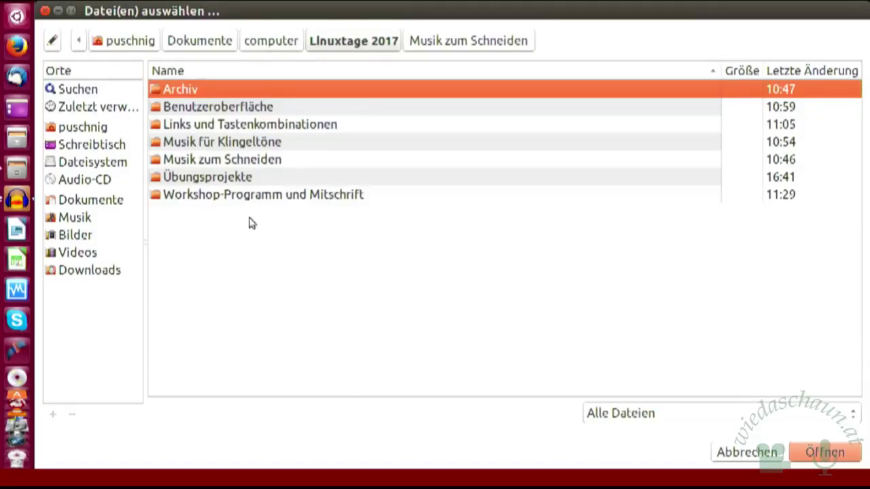
click(241, 179)
double_click(241, 178)
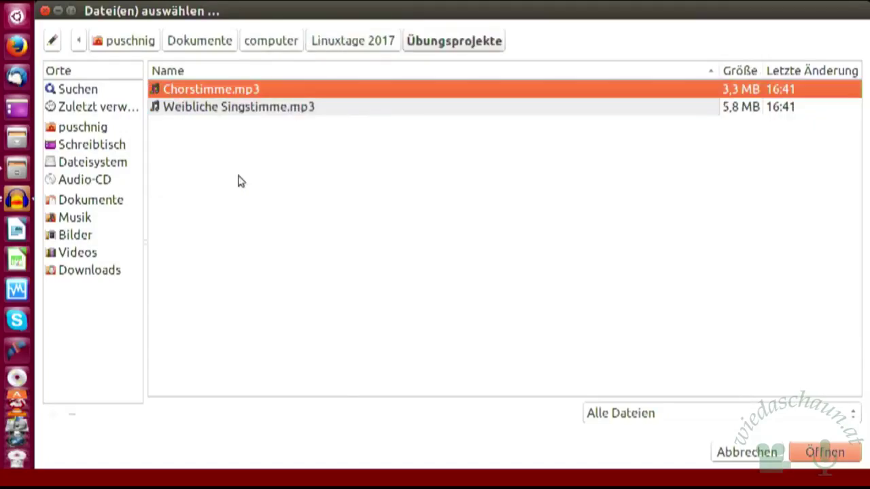
click(286, 107)
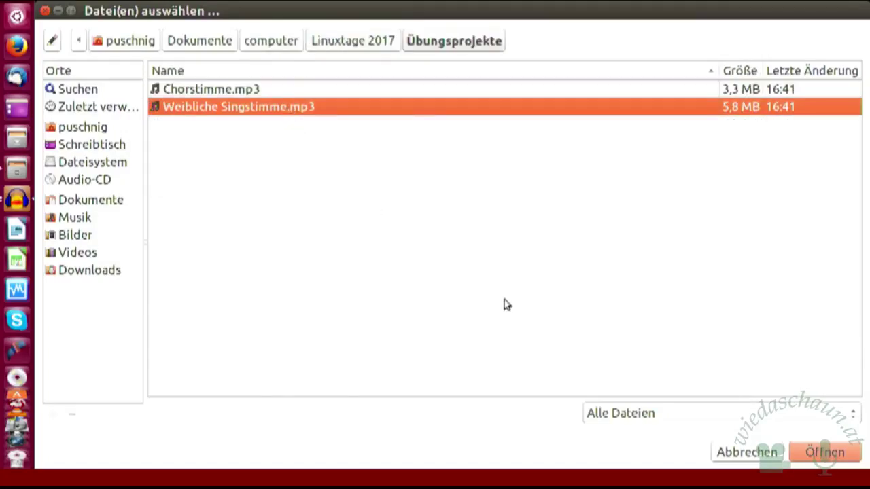
click(809, 463)
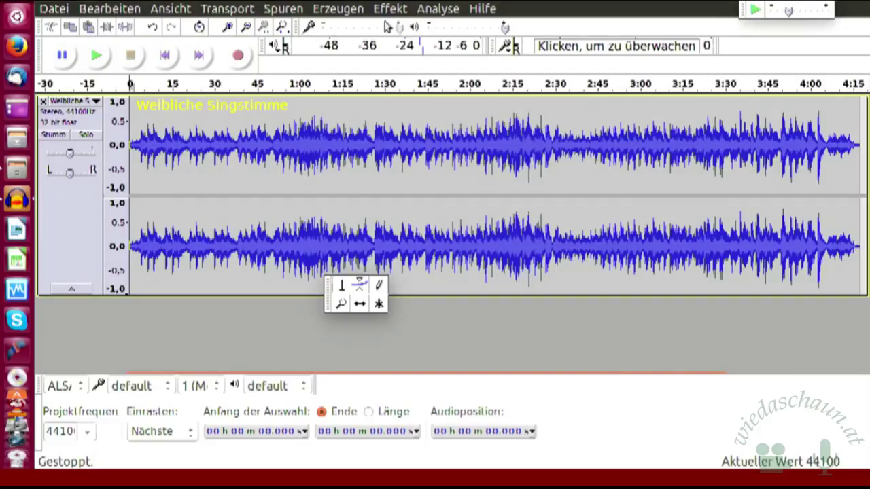
- Convert the Weibliche Singstimme track to mono with Spuren > Stereospur in Mono umwandeln
click(282, 9)
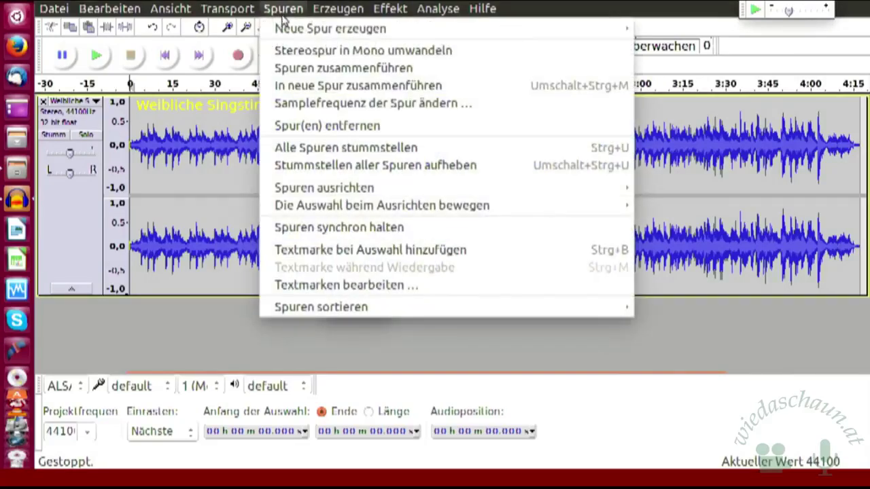
click(286, 52)
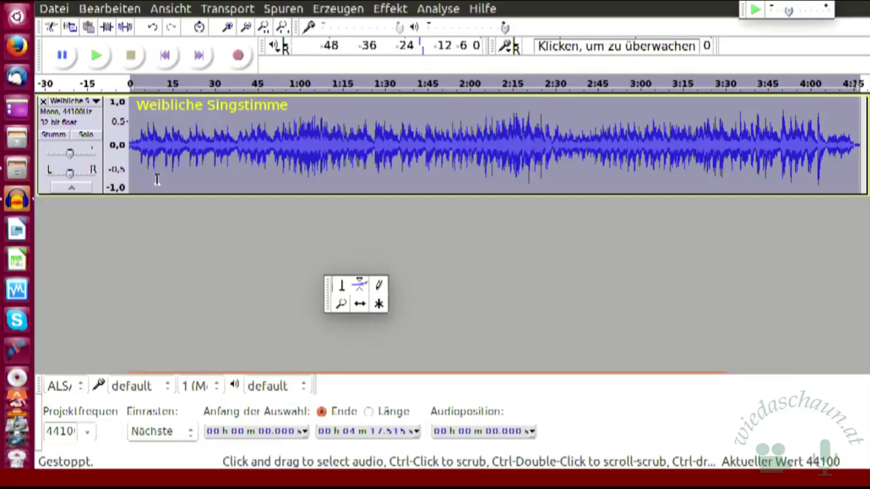
- Add an empty mono track via Spuren > Neue Spur erzeugen > Monospur and nudge the Tools toolbar down
click(284, 8)
mouse_move(306, 30)
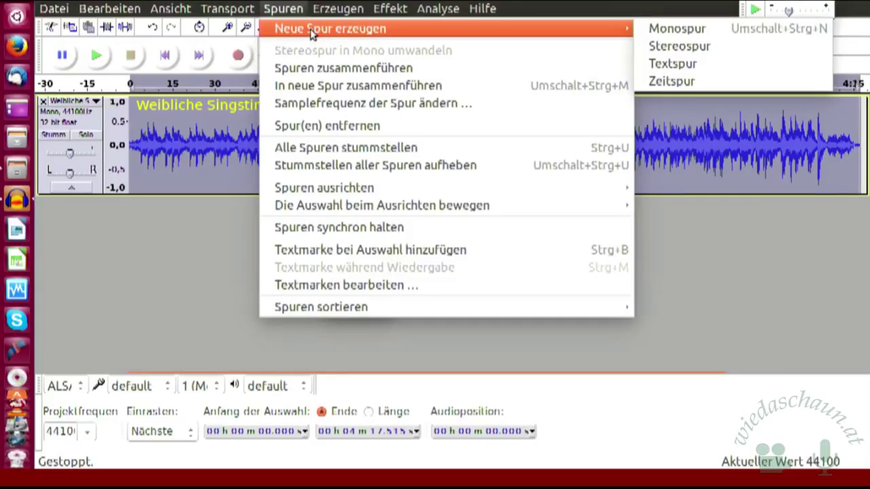
click(656, 30)
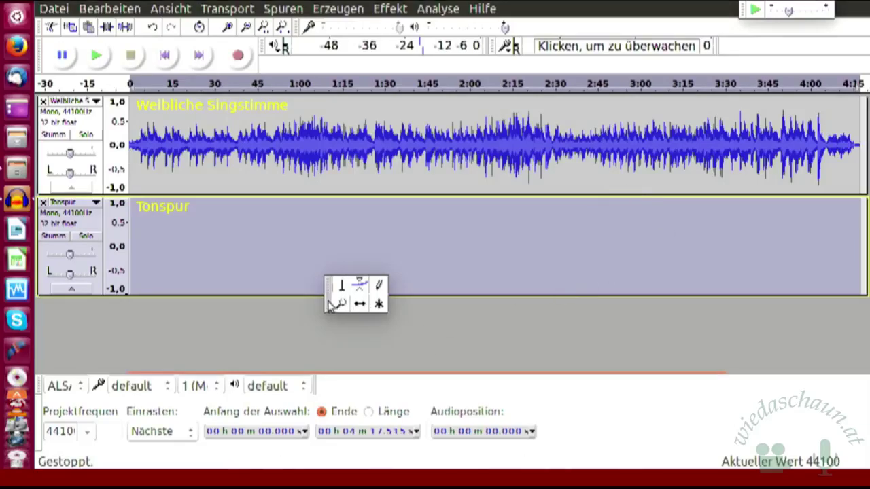
drag(330, 306, 325, 337)
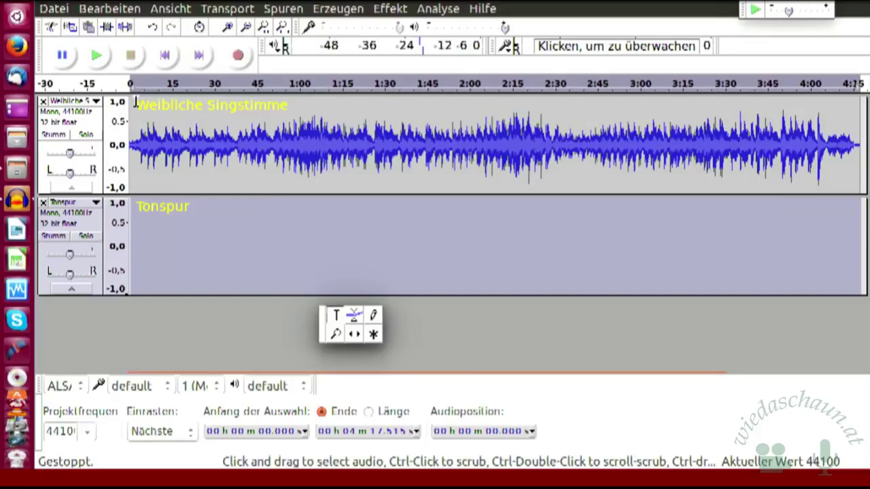
click(284, 9)
mouse_move(302, 35)
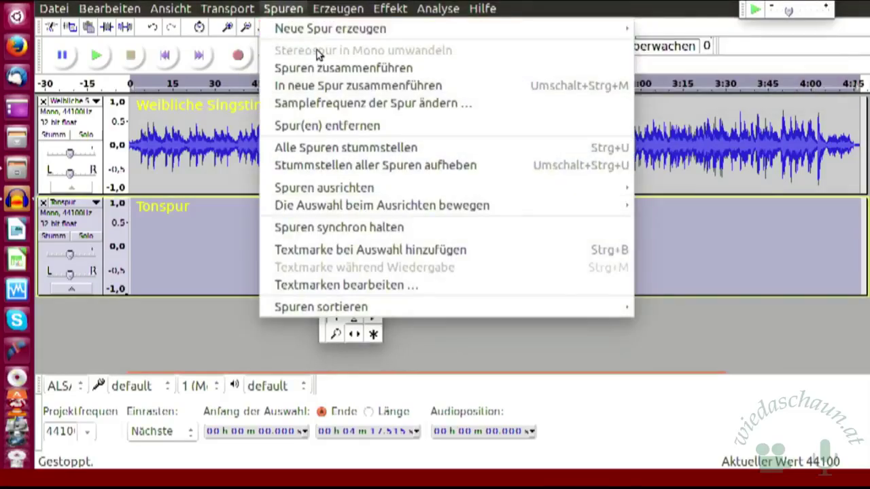
click(290, 6)
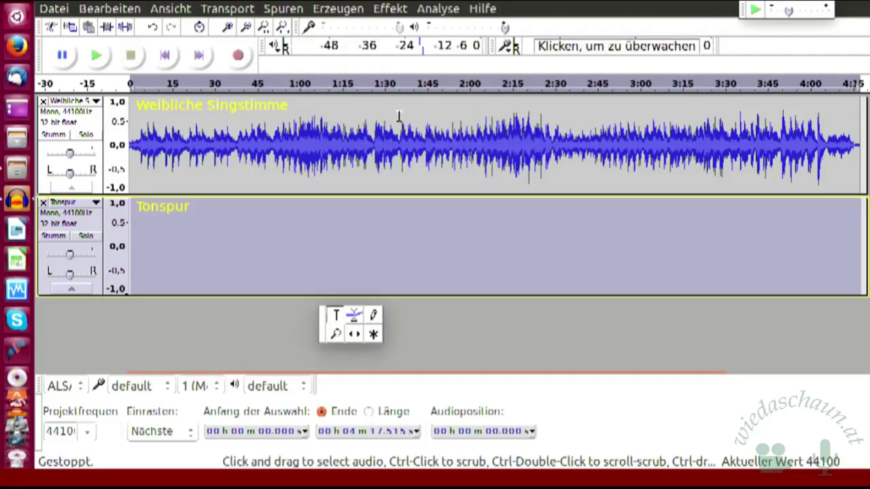
- Select Weibliche Singstimme from 1:35 back to the start of the track
click(399, 116)
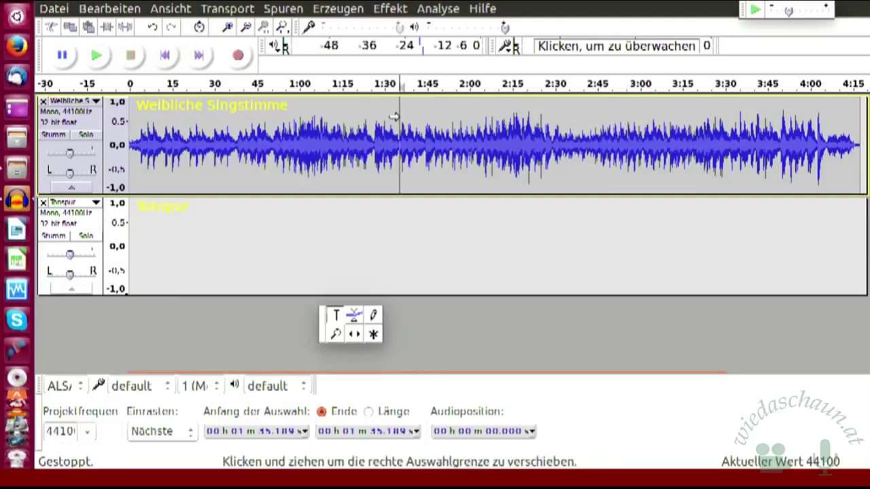
drag(393, 117, 123, 121)
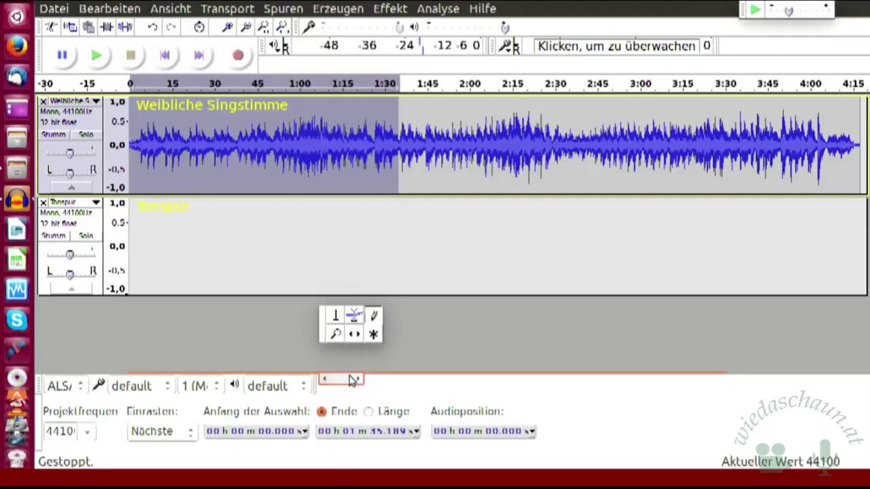
- Try the Zoom (F4) and Time Shift (F5) tools on the Weibliche Singstimme clip
key(F4)
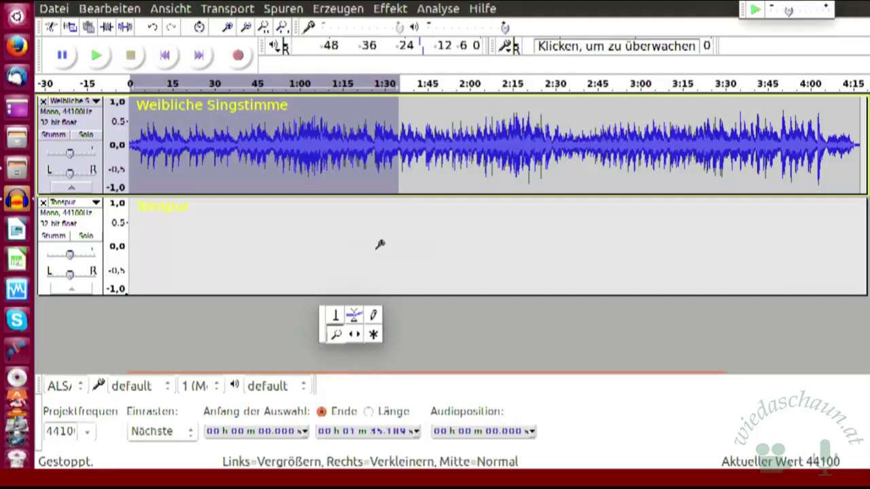
key(F5)
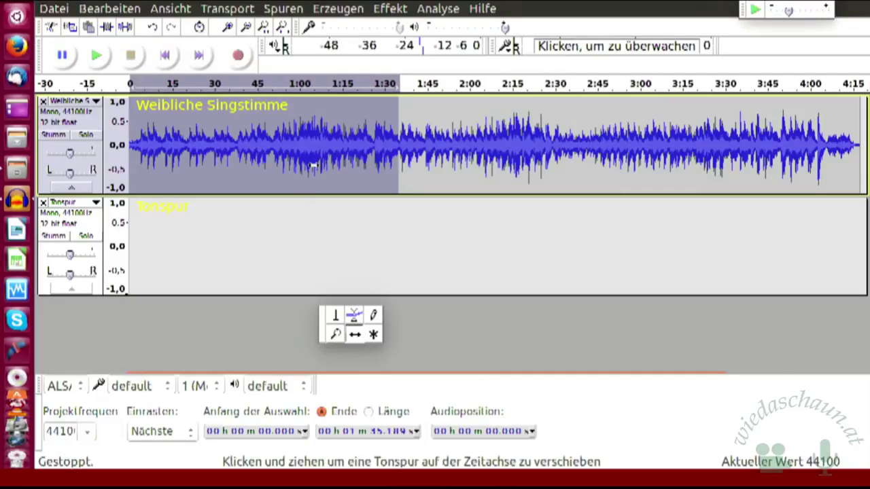
mouse_move(290, 174)
mouse_down()
mouse_move(293, 205)
mouse_move(301, 171)
mouse_move(291, 172)
mouse_up()
- Return to the Selection tool, clear the selection and place the edit point at 1:35.189
click(338, 318)
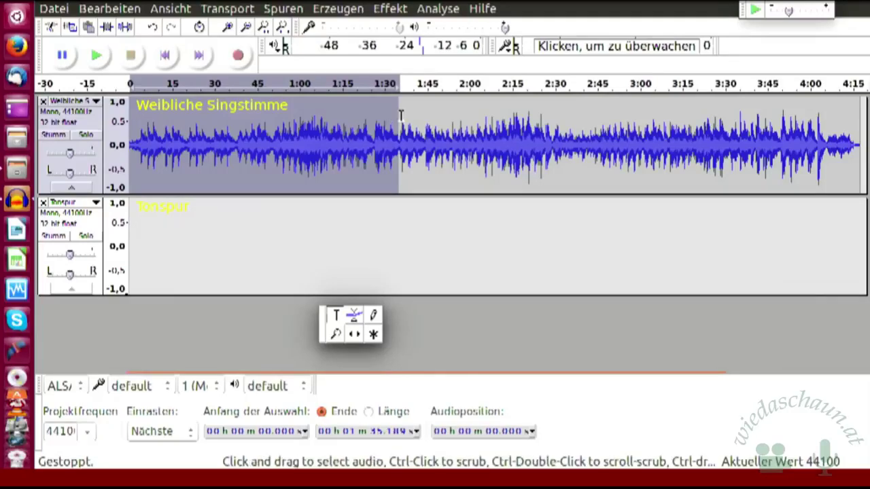
click(393, 118)
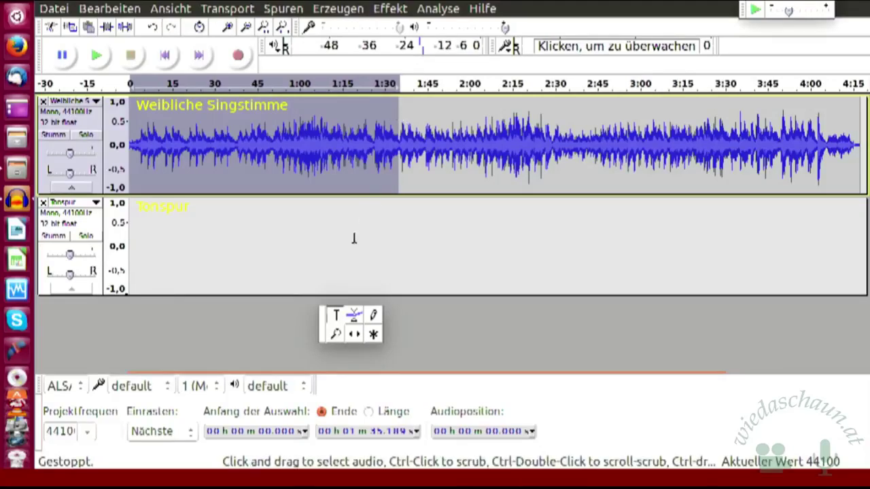
click(429, 172)
click(400, 133)
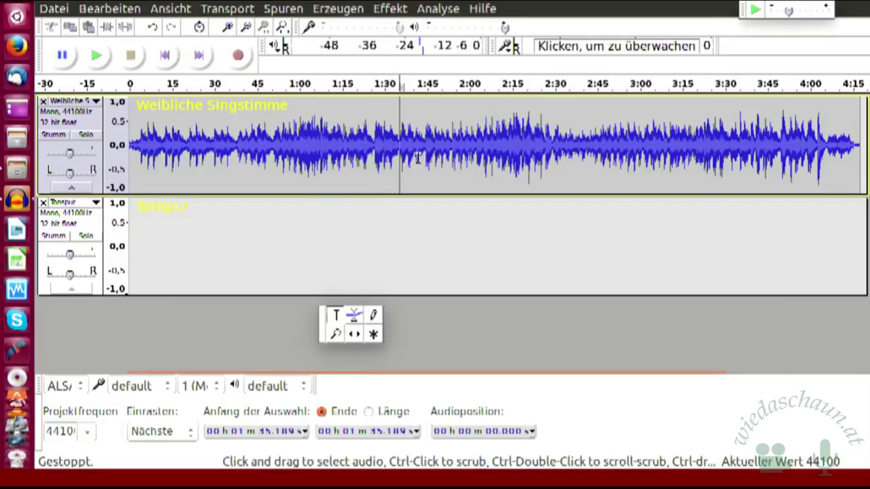
- Show the Bearbeiten menu's list of editing commands
click(118, 10)
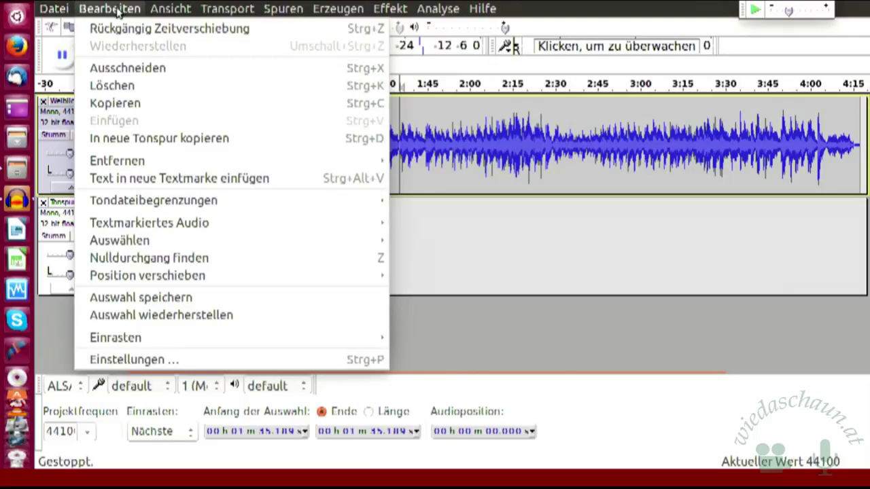
- Browse the Ansicht, Transport and Spuren menus, close them, and bring up Bearbeiten again
mouse_move(165, 10)
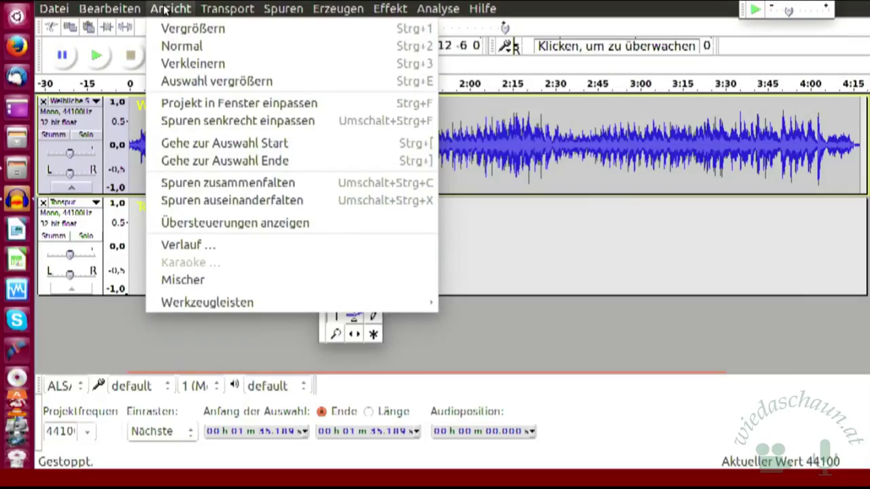
mouse_move(222, 13)
mouse_move(283, 11)
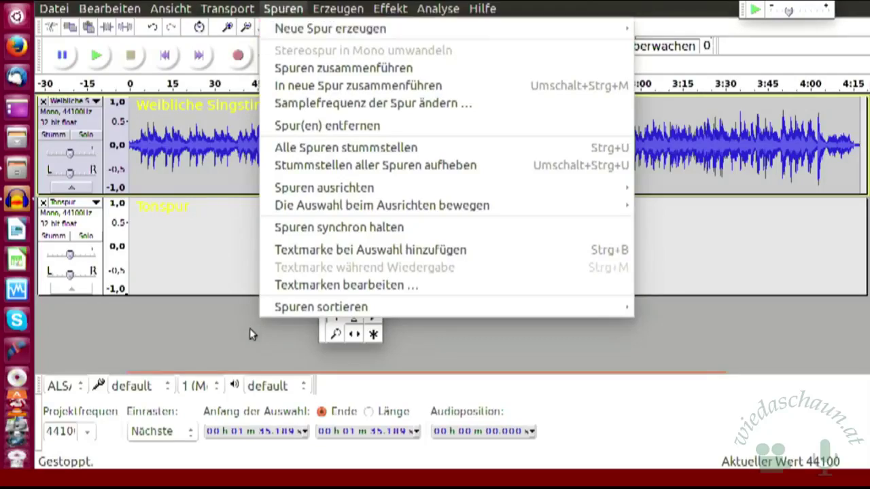
click(216, 253)
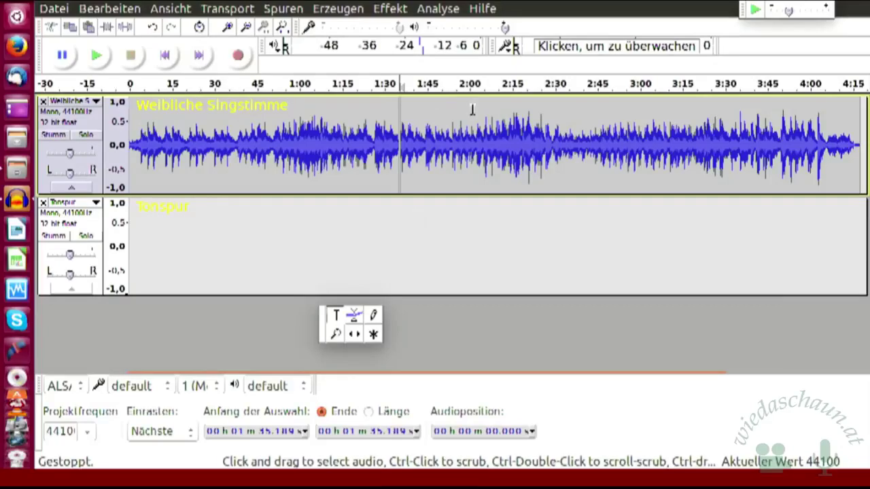
click(126, 10)
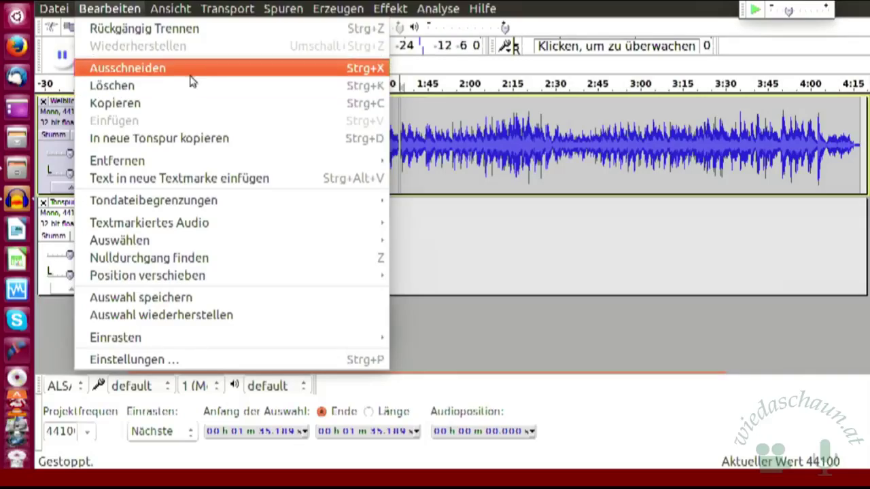
- Place the cursor at about 0:38.8 and apply Bearbeiten > Tondateibegrenzungen > Tondatei trennen
click(439, 249)
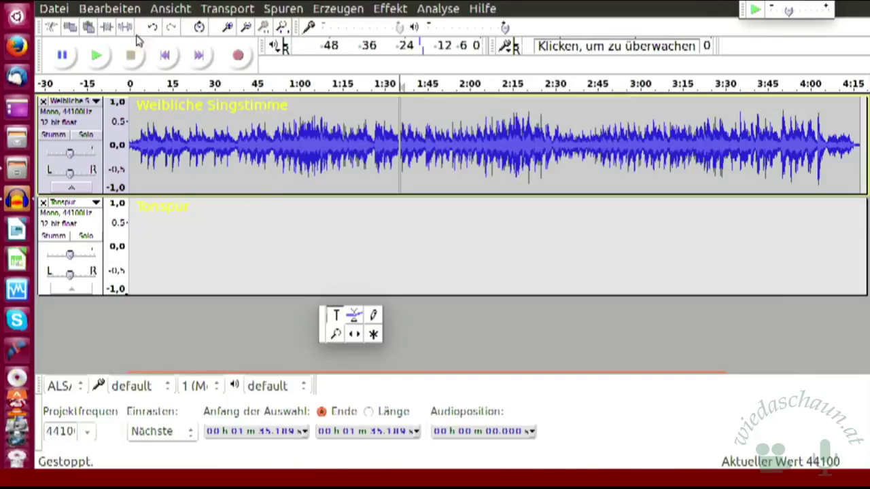
click(239, 136)
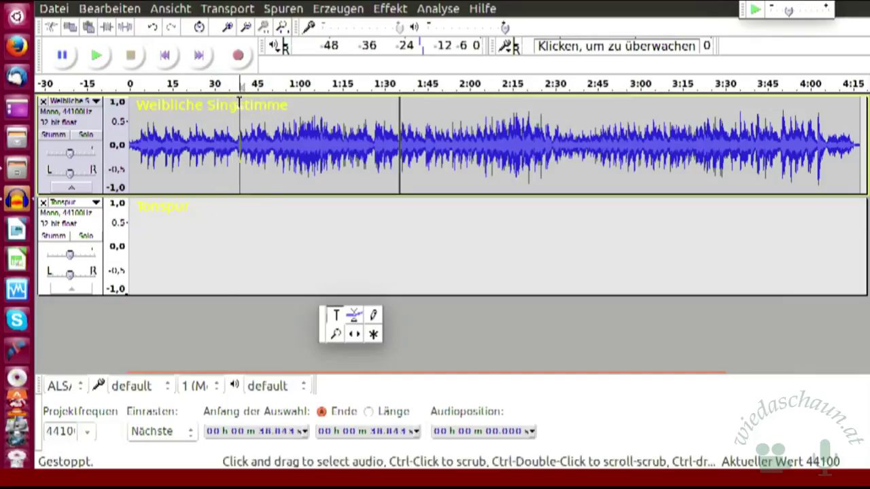
click(117, 10)
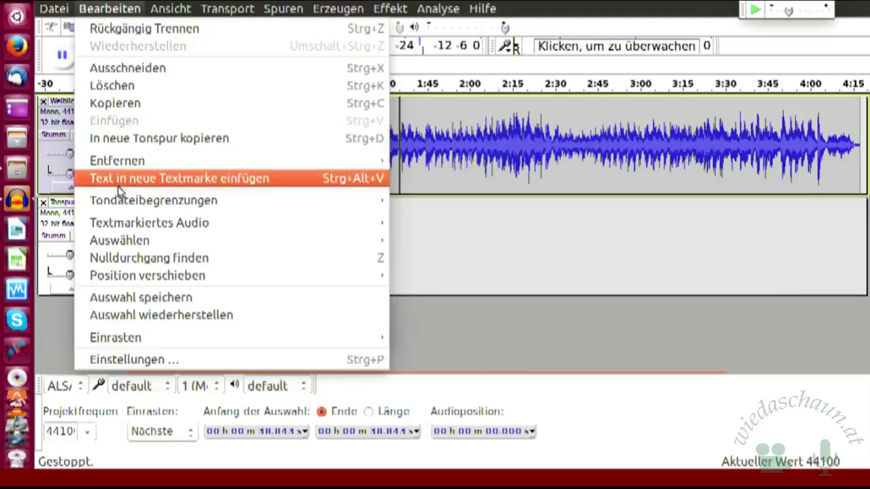
mouse_move(123, 206)
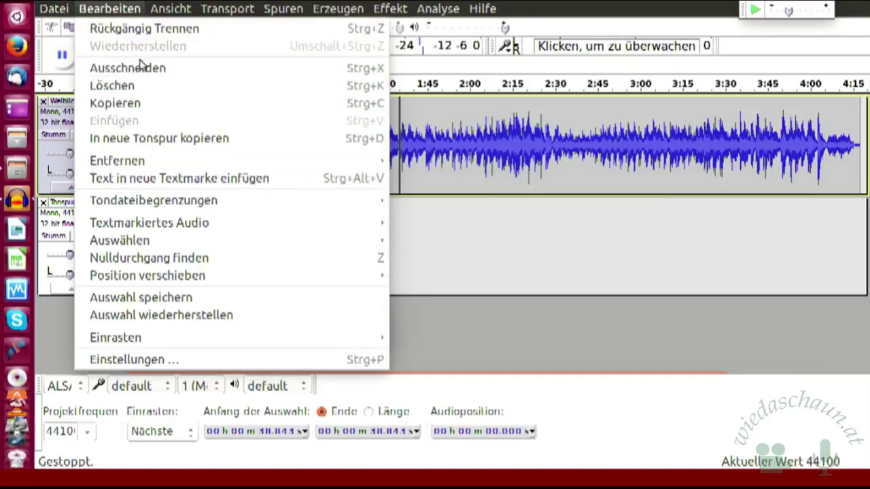
click(480, 334)
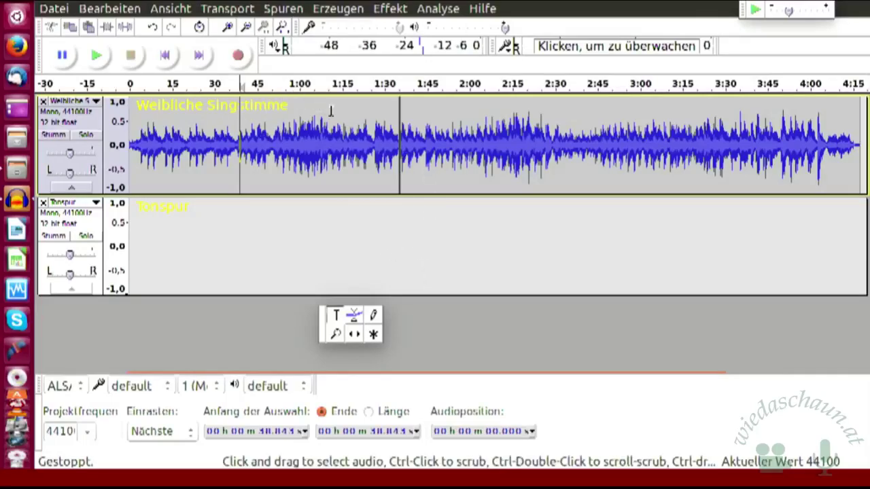
- With the Time Shift tool, move the opening clip into Tonspur and slide the vocal clip left to about 1:20
click(357, 338)
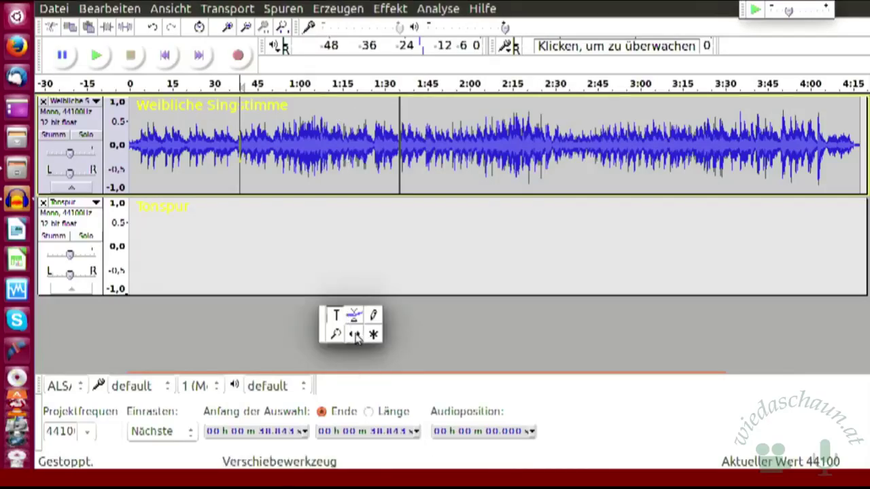
drag(331, 151, 332, 229)
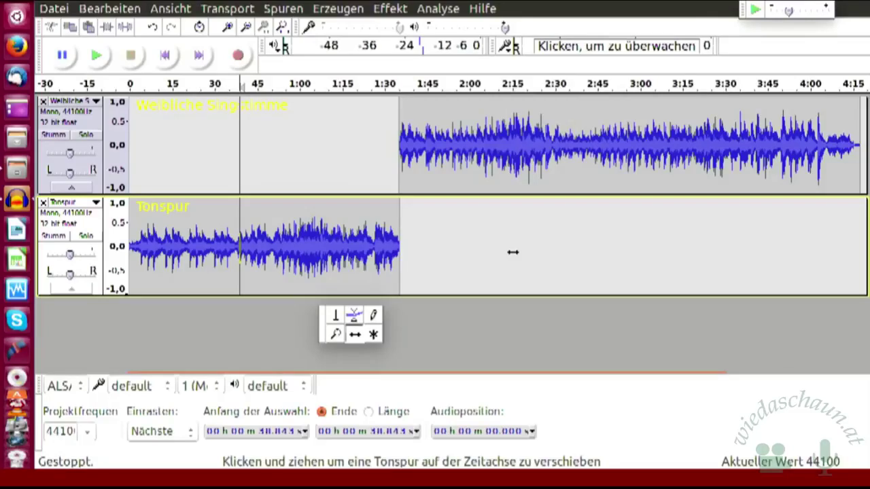
mouse_move(575, 131)
mouse_down()
mouse_move(309, 138)
mouse_move(577, 141)
mouse_up()
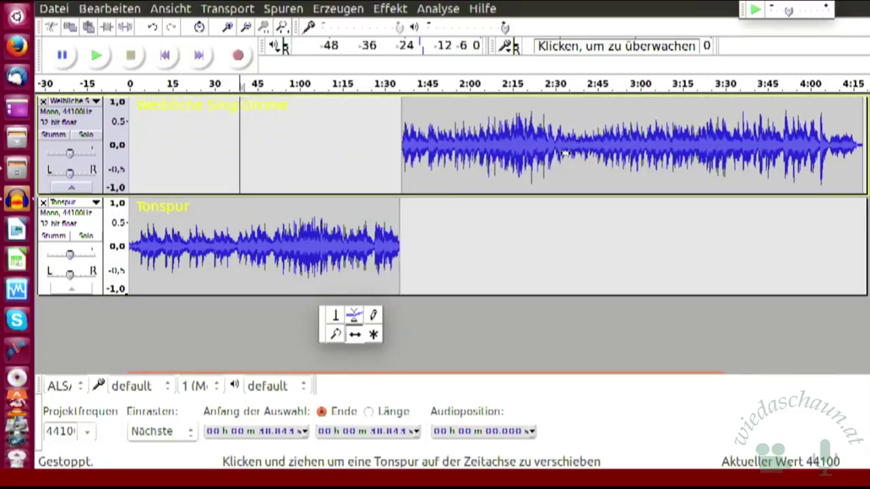
mouse_move(532, 134)
mouse_down()
mouse_move(515, 136)
mouse_move(556, 140)
mouse_move(455, 129)
mouse_move(535, 133)
mouse_move(410, 138)
mouse_move(541, 142)
mouse_up()
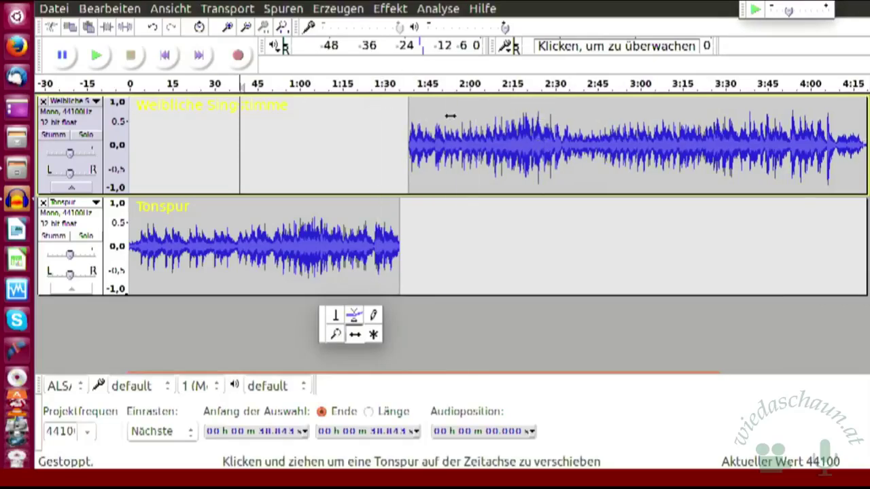
drag(451, 116, 400, 125)
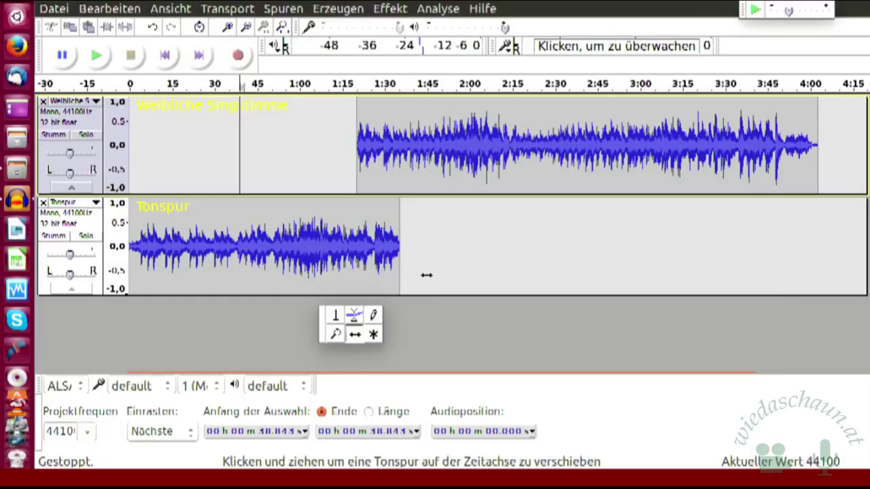
- Undo the clip moves and the split at 0:38, then return to the Auswahlwerkzeug
click(154, 31)
click(154, 31)
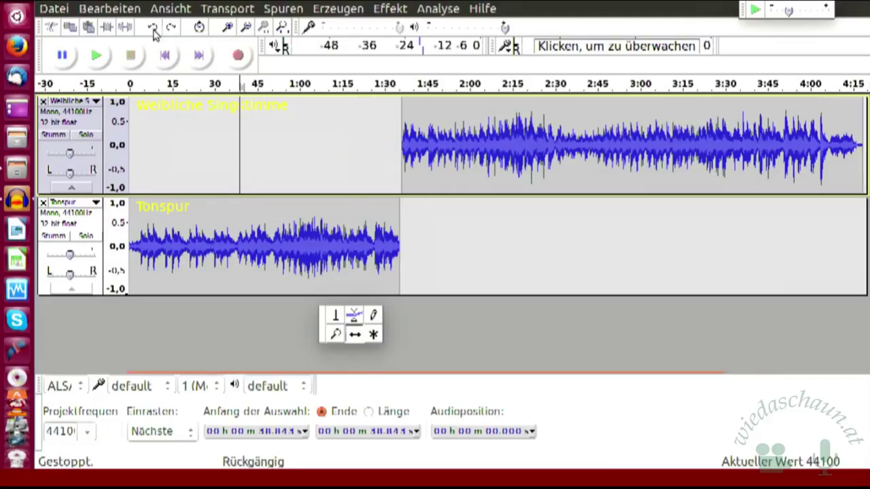
click(155, 33)
click(155, 31)
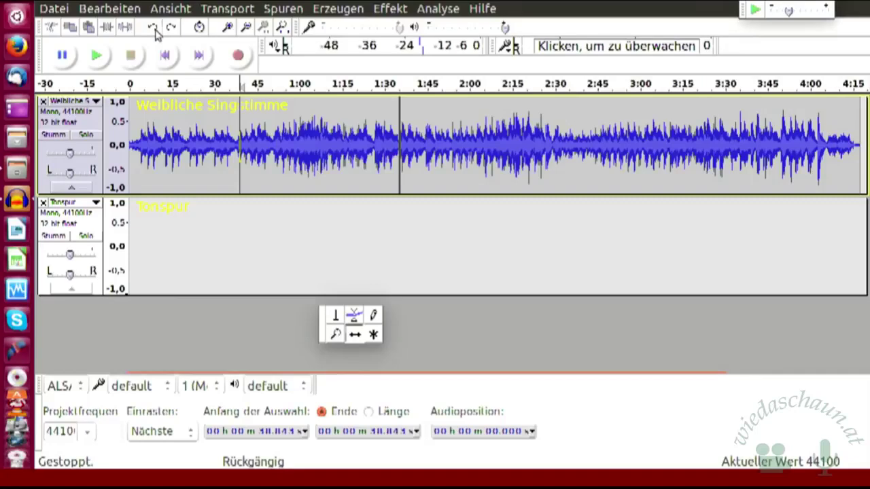
click(155, 32)
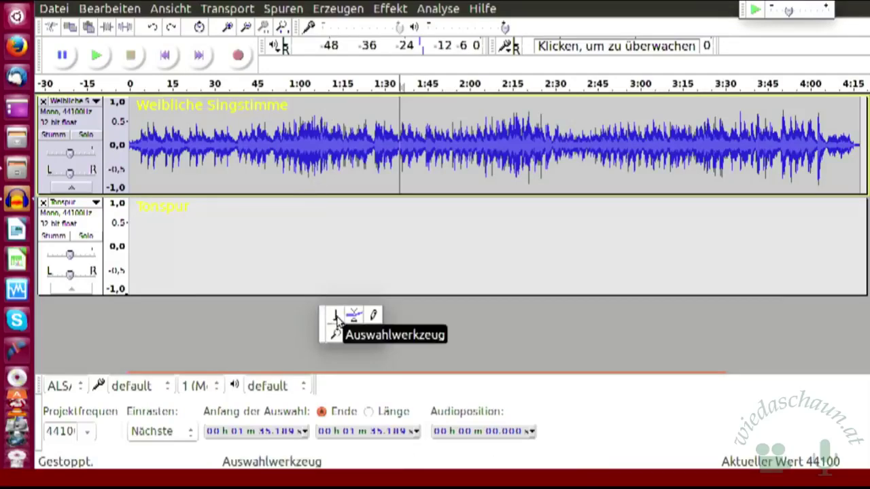
click(337, 319)
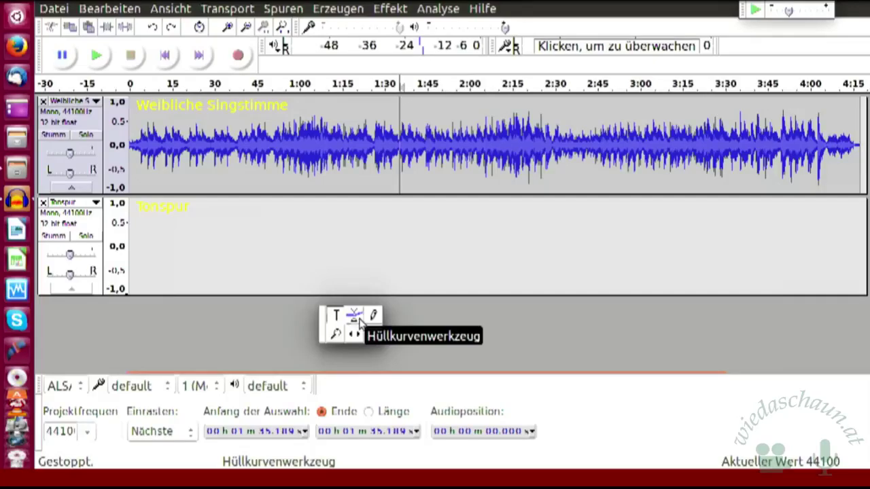
- Switch to the Hüllkurvenwerkzeug and place a first envelope point on the Weibliche Singstimme track
click(360, 321)
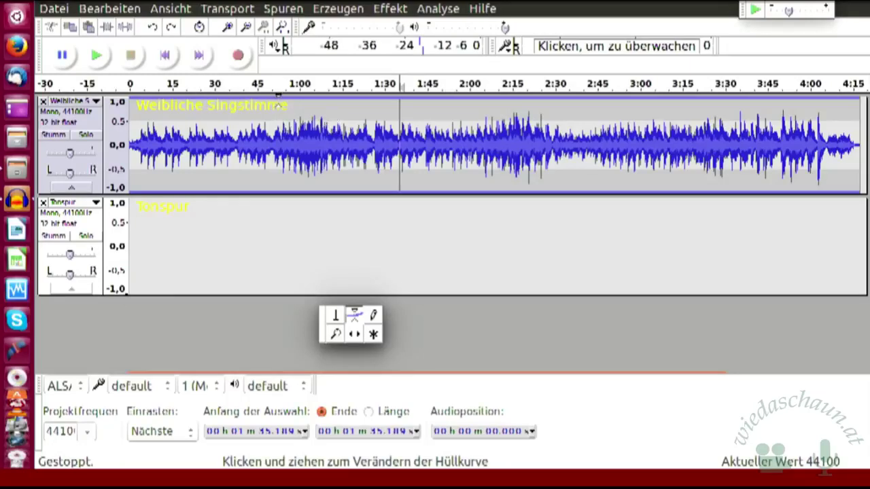
click(285, 105)
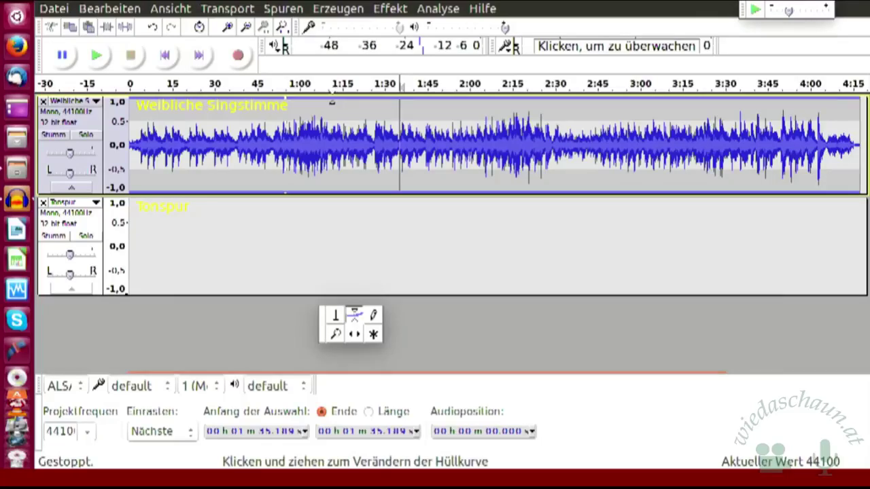
drag(330, 102, 330, 106)
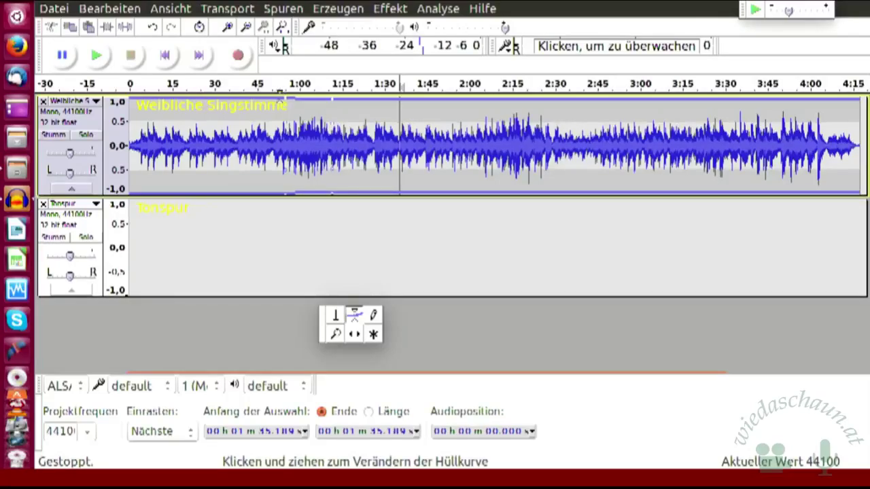
- Add envelope points around 0:55 and 1:15 and pull the volume down to about half between them
click(276, 101)
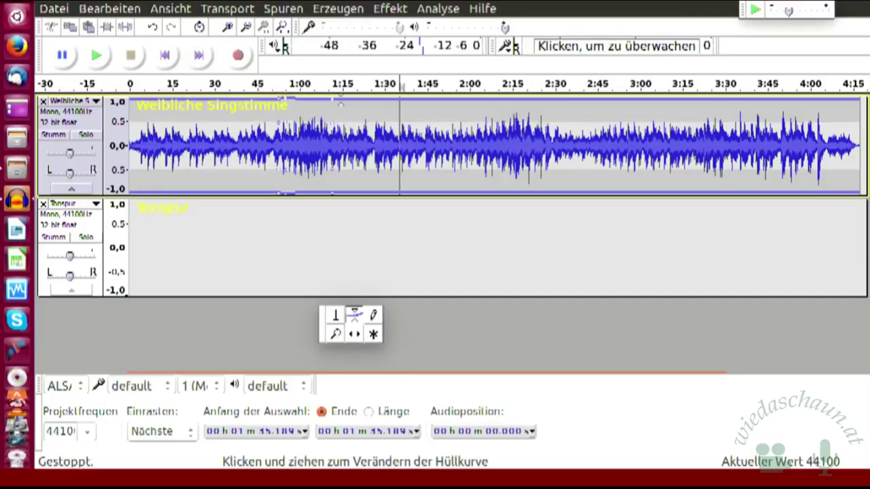
click(339, 100)
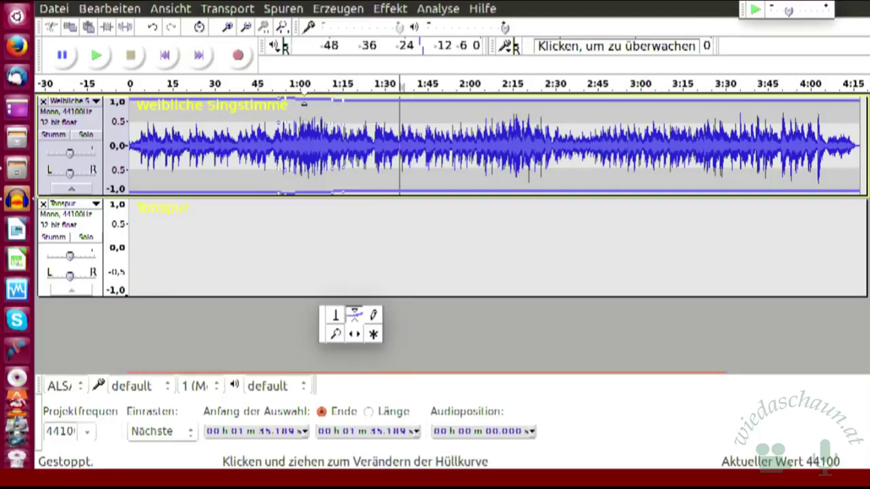
drag(303, 102, 331, 117)
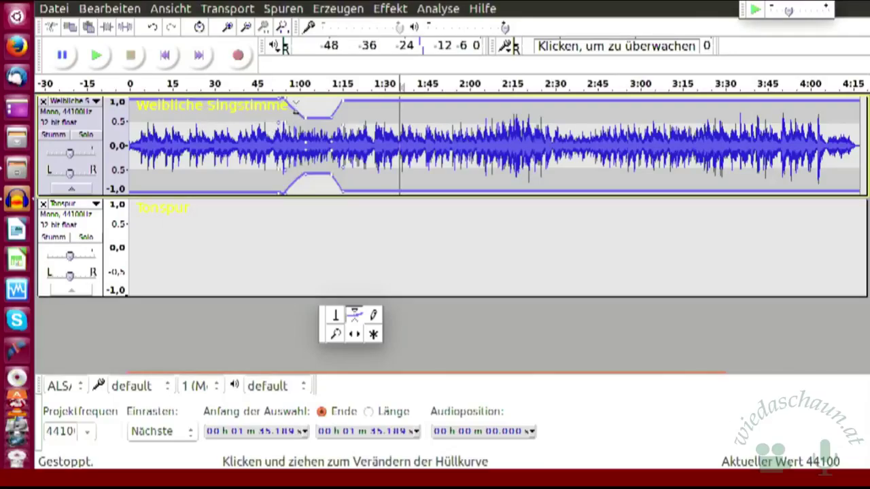
drag(285, 102, 287, 117)
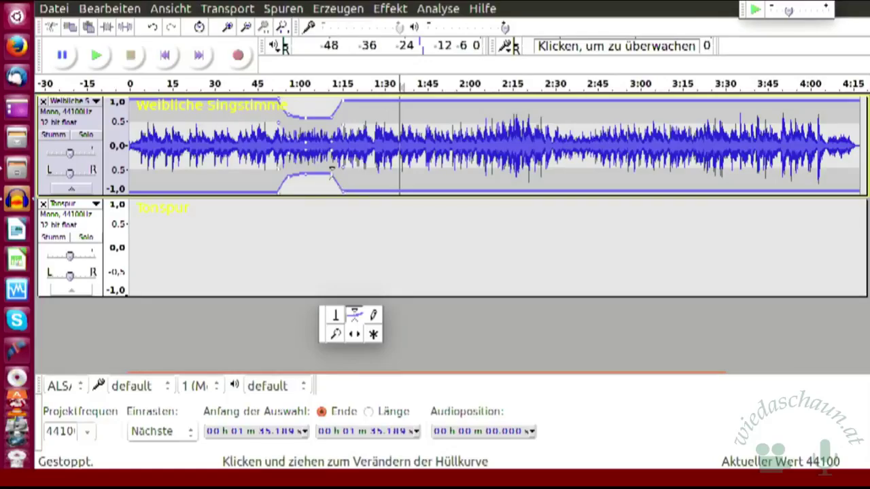
- Drag the dip's end point down so the envelope ramps gradually back to full volume by about 1:12
drag(331, 173, 344, 205)
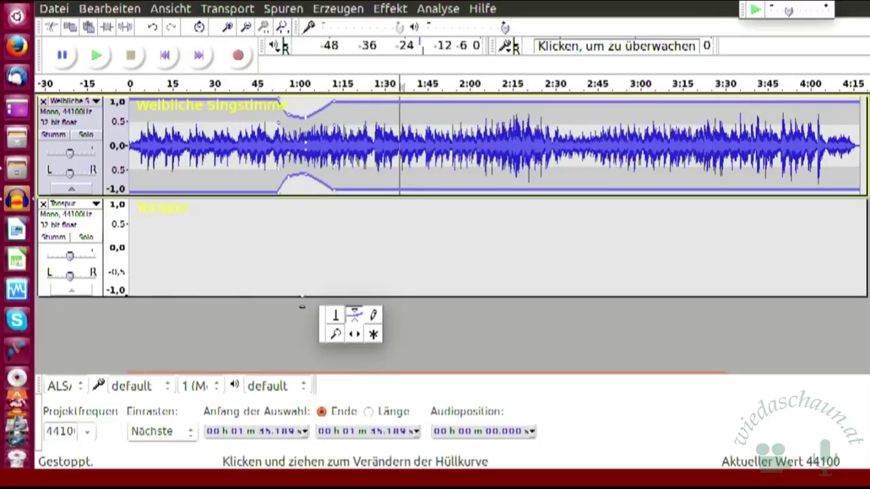
- Return to the Auswahlwerkzeug and place the cursor at 0:00 in the Tonspur track
click(336, 320)
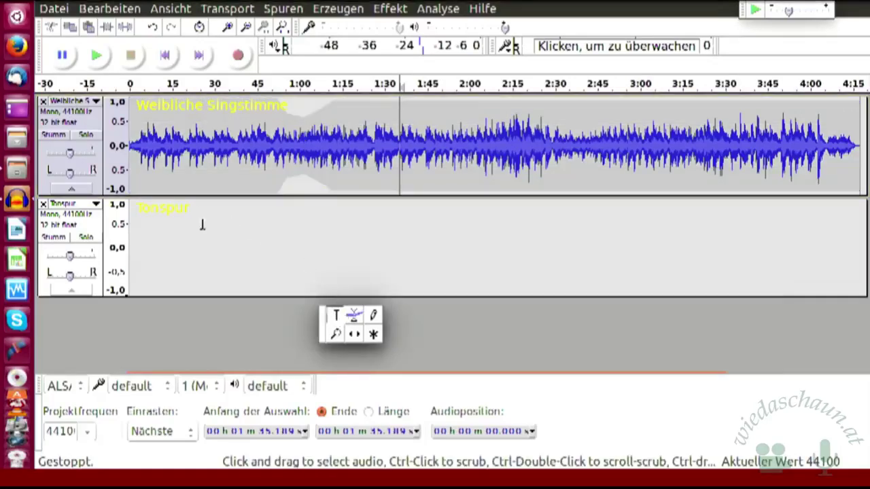
click(98, 291)
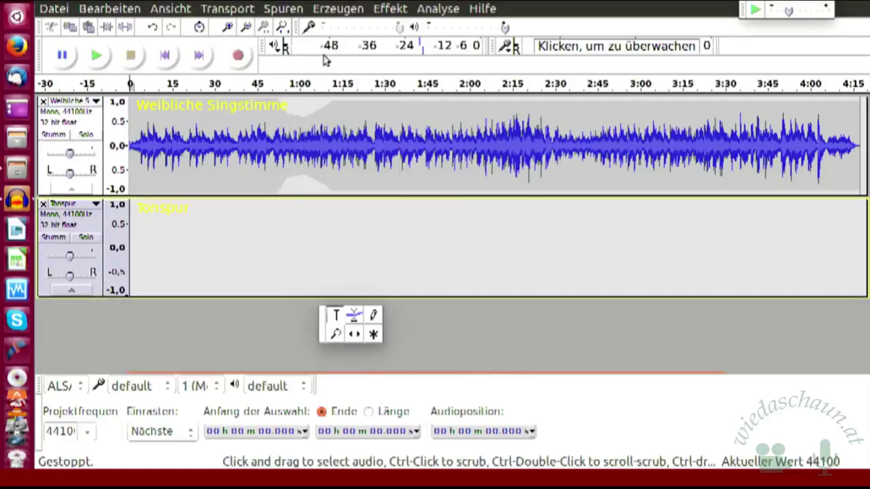
click(284, 9)
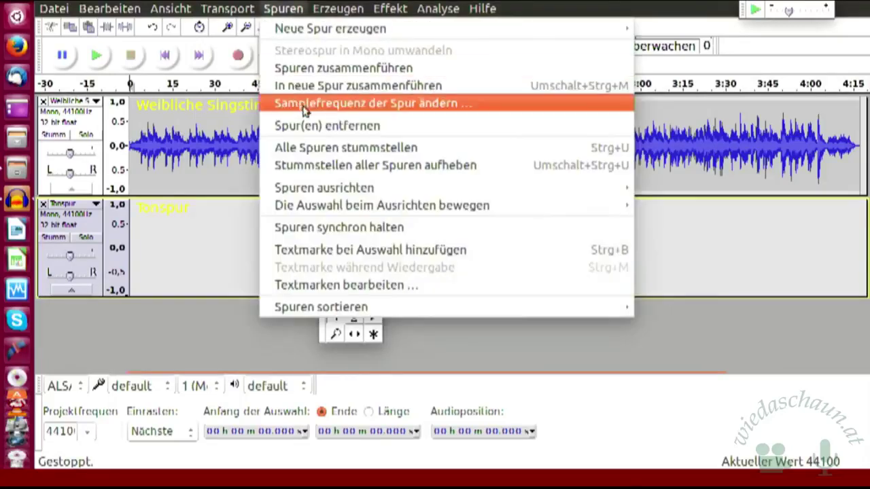
- Remove the empty Tonspur track with Spuren > Spur(en) entfernen
click(324, 129)
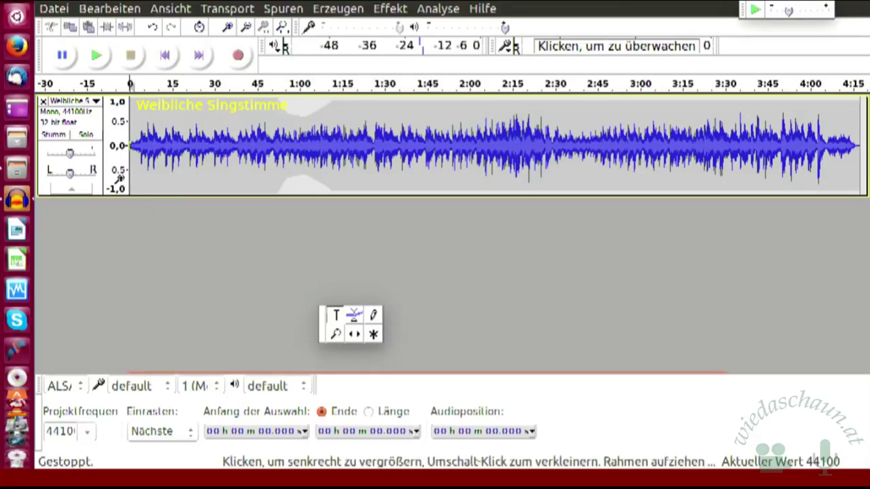
click(78, 104)
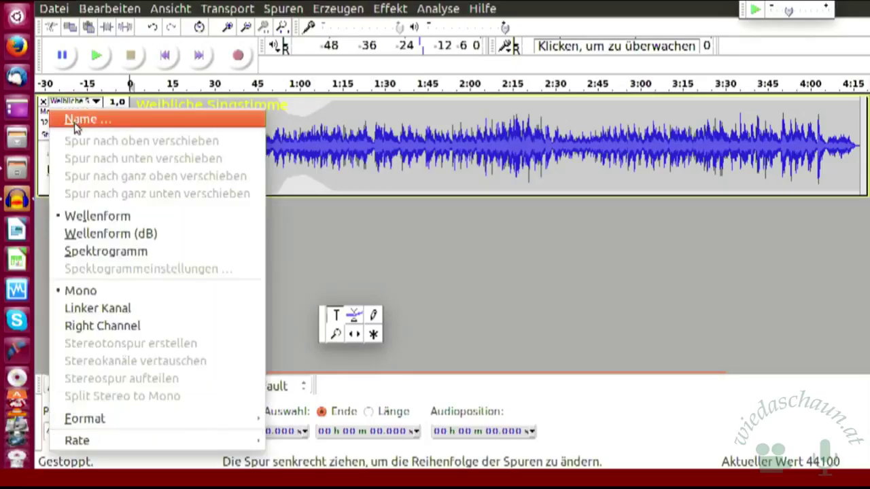
click(80, 120)
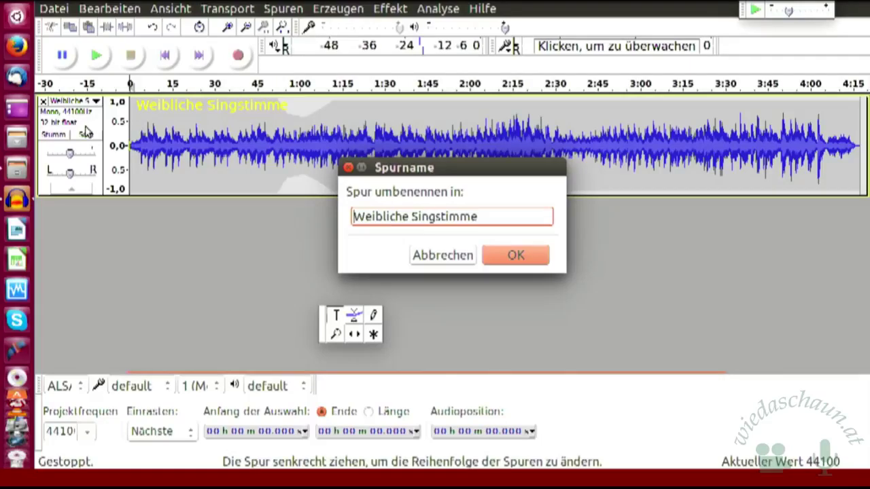
click(521, 261)
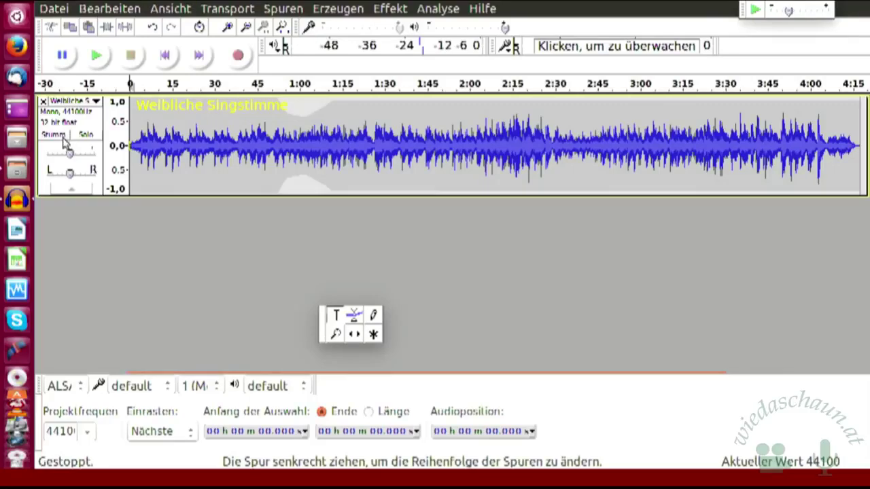
- Mute the Weibliche Singstimme track, then switch it to Solo
click(61, 136)
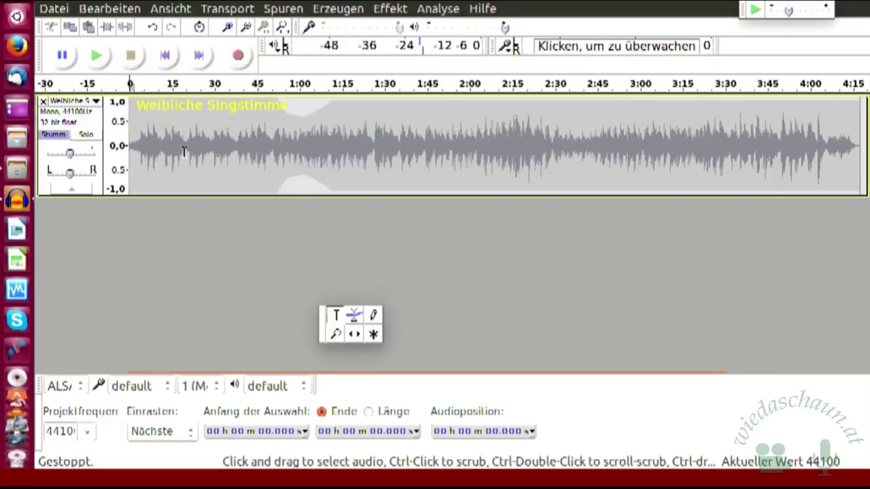
click(88, 135)
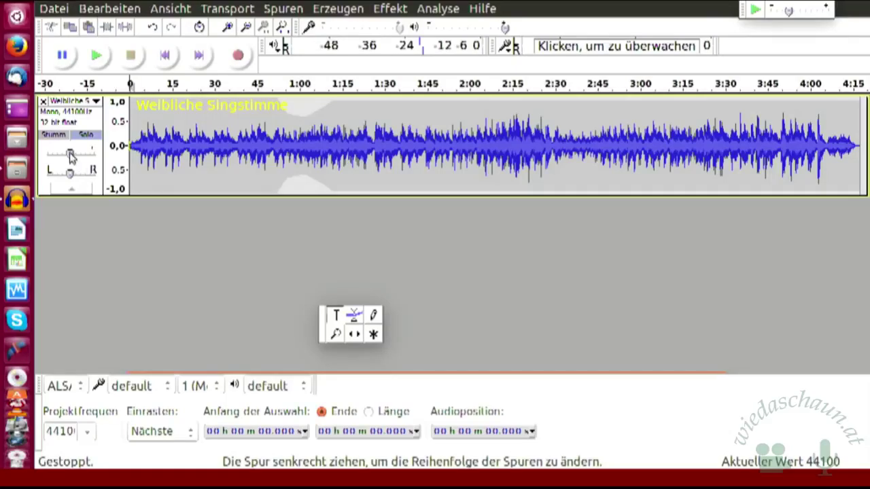
- Lower and restore the track's gain, pan it toward the left, then collapse the track
drag(71, 156, 51, 154)
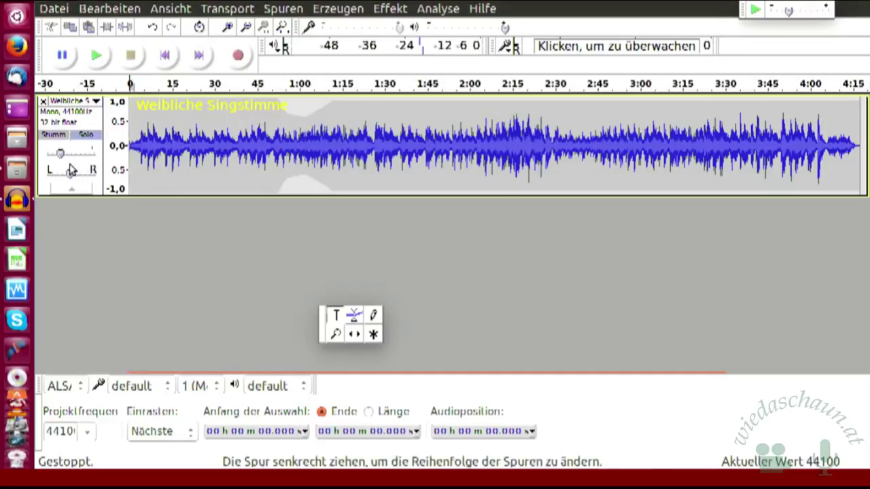
drag(61, 153, 81, 159)
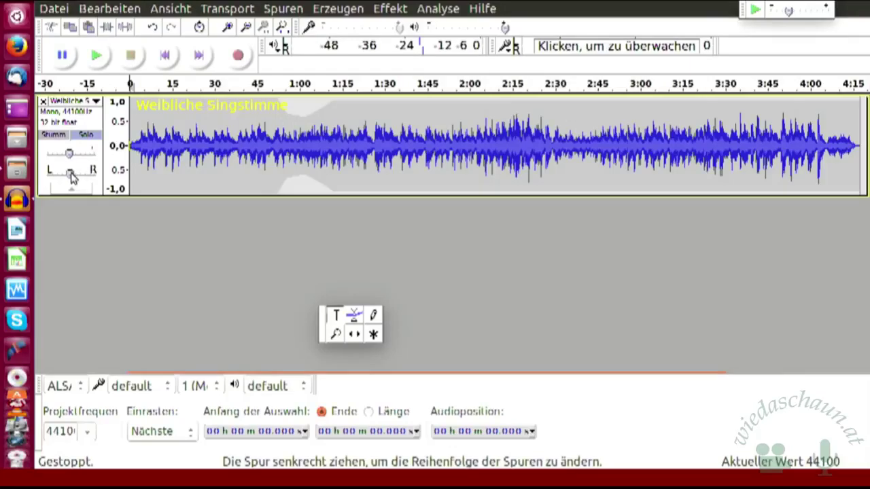
mouse_move(73, 175)
mouse_down()
mouse_move(66, 175)
mouse_move(83, 175)
mouse_move(68, 176)
mouse_up()
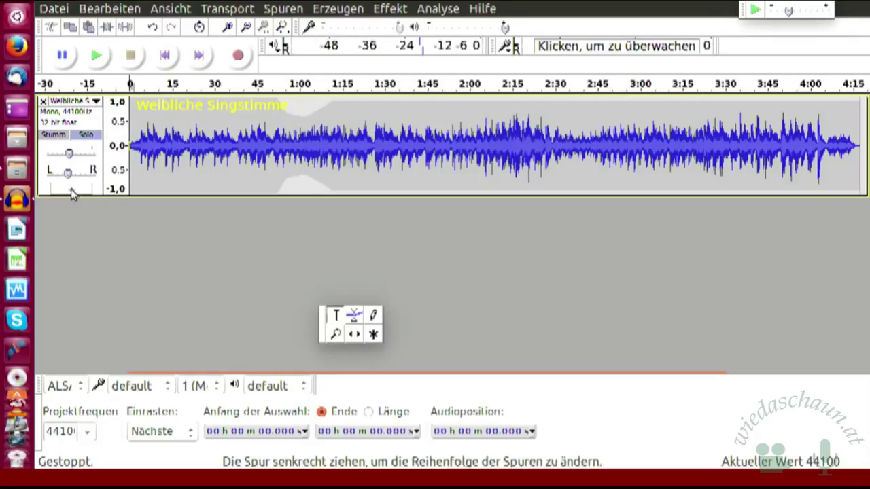
click(71, 191)
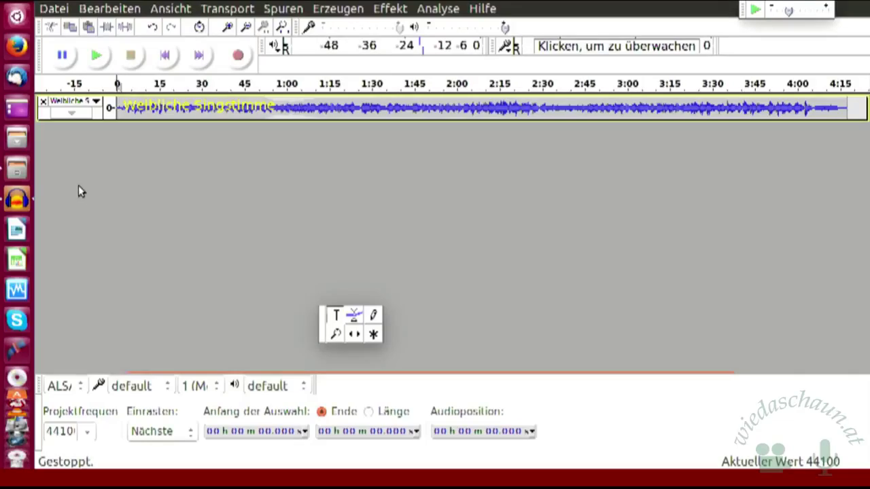
click(71, 113)
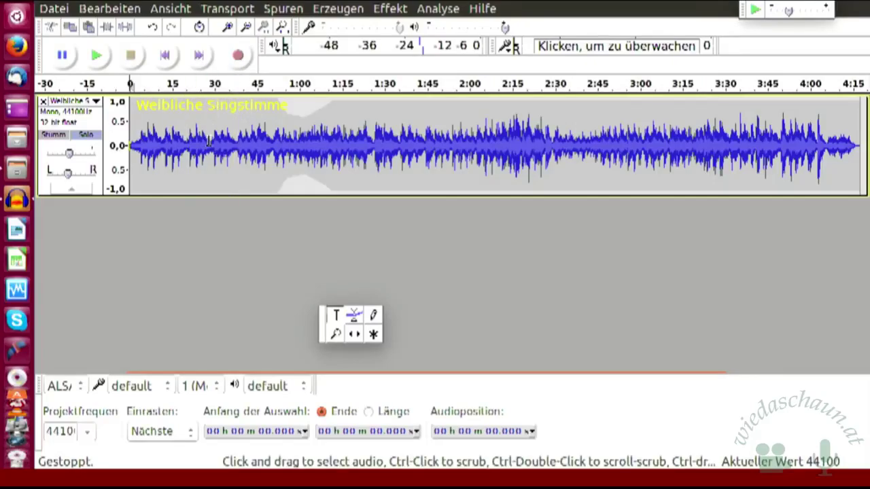
- Undo the last seven edits in a row, bringing back Tonspur and rolling back earlier changes
click(155, 30)
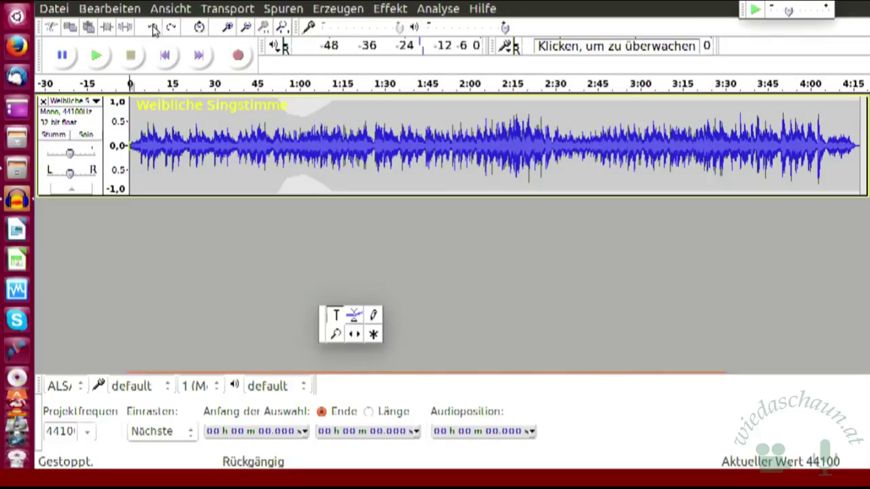
click(155, 30)
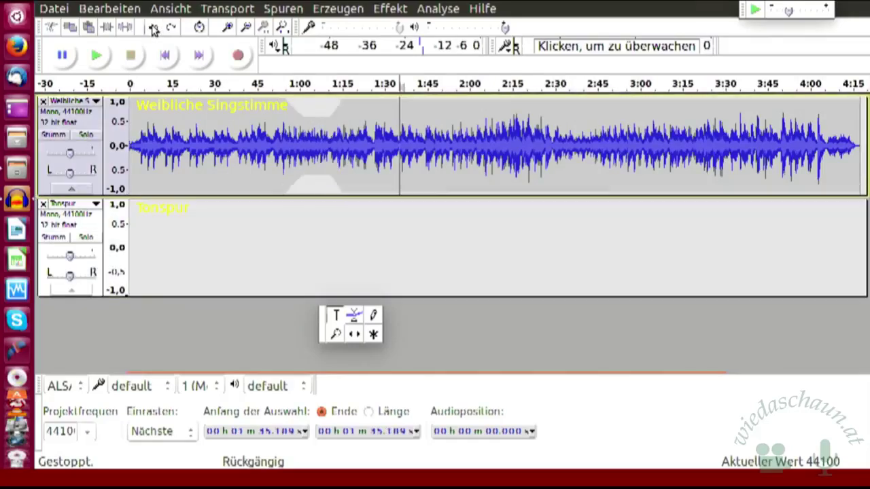
click(155, 29)
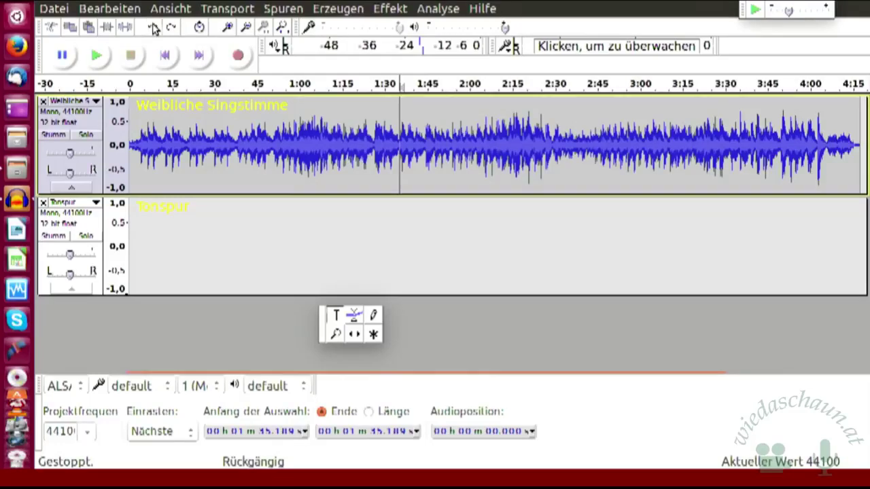
click(155, 30)
click(155, 29)
click(154, 29)
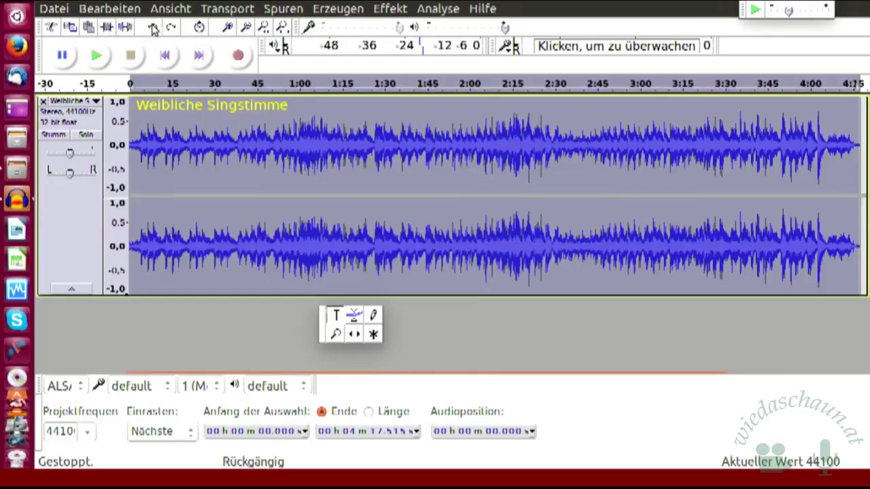
click(154, 29)
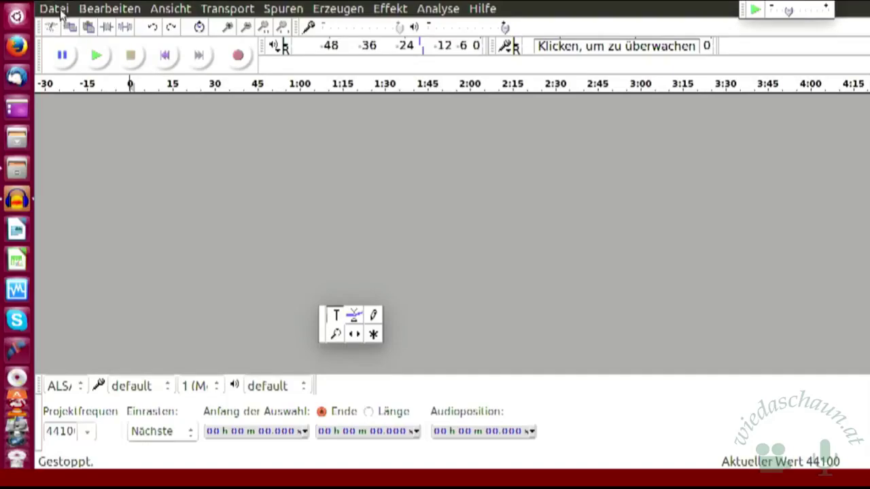
- Start Projekt speichern unter, target the Übungsprojekte folder, and enter 'Klingelton' as the name
click(62, 13)
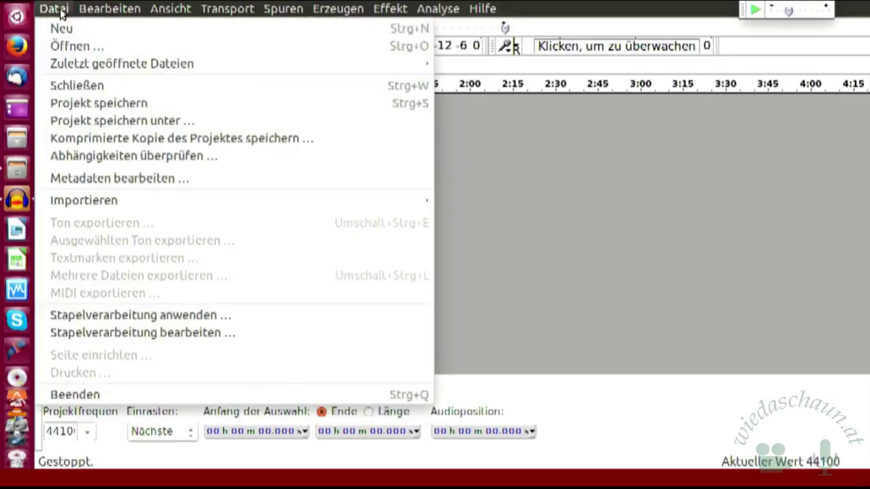
click(127, 121)
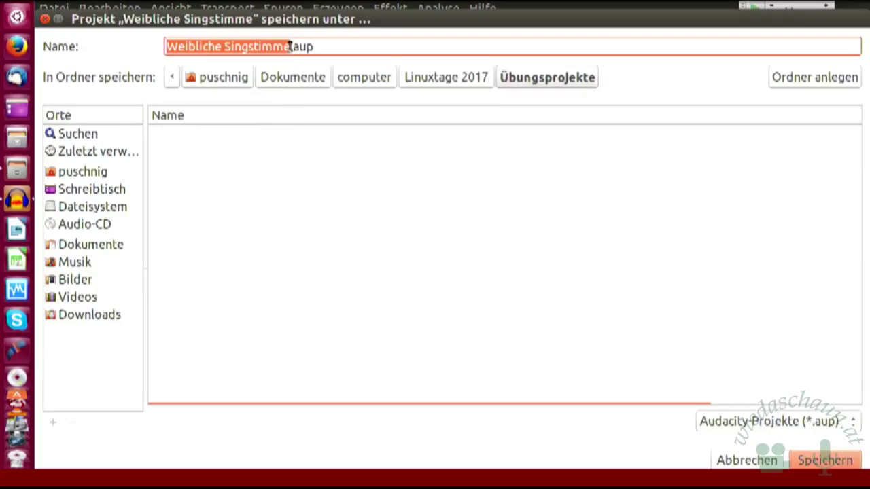
click(442, 77)
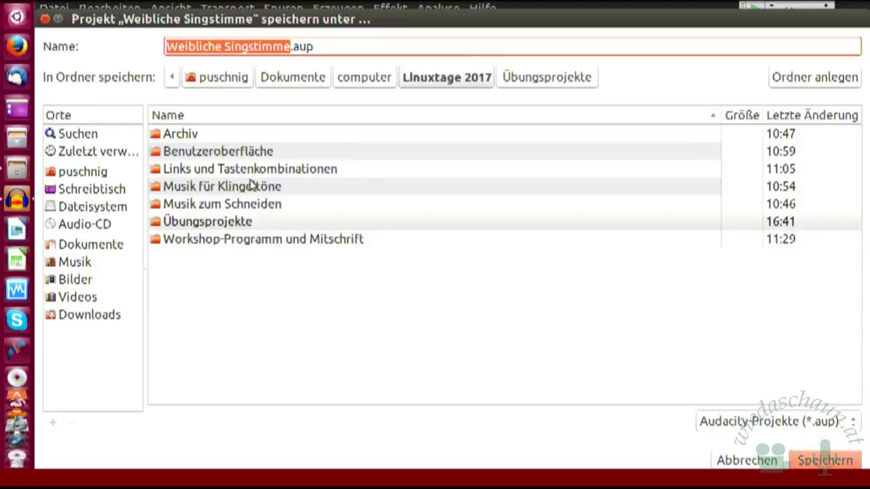
double_click(236, 219)
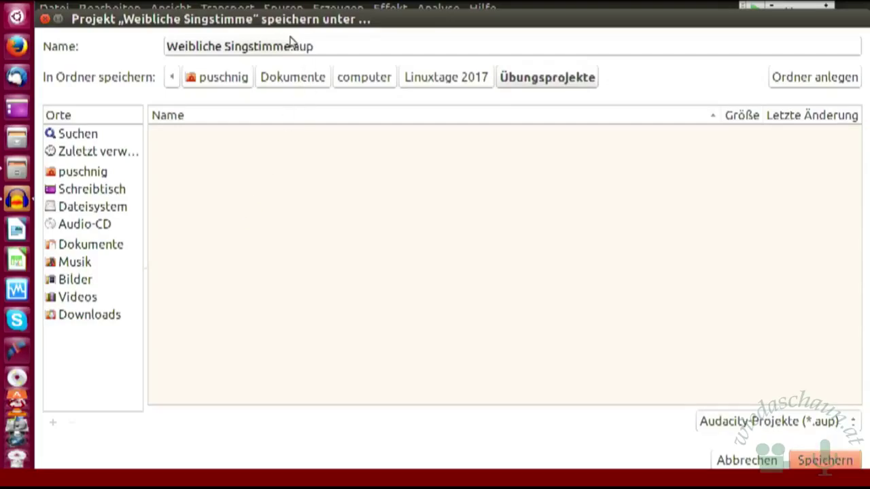
drag(290, 45, 148, 29)
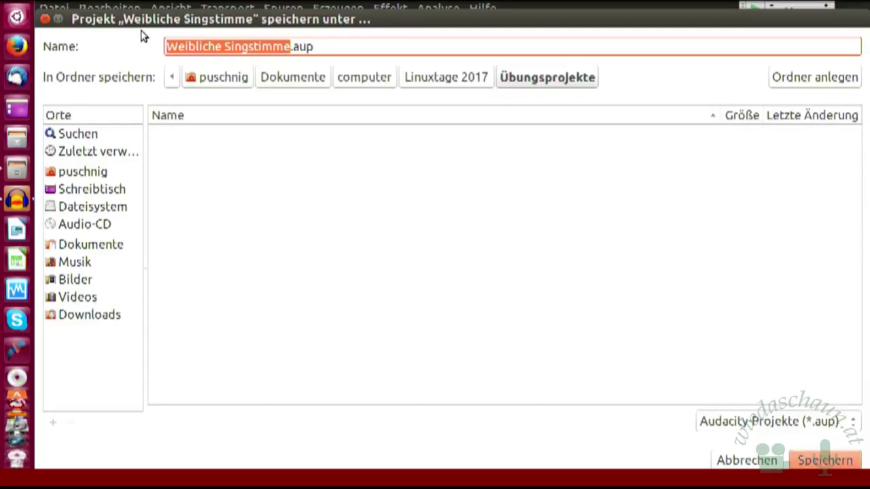
text(Klinge)
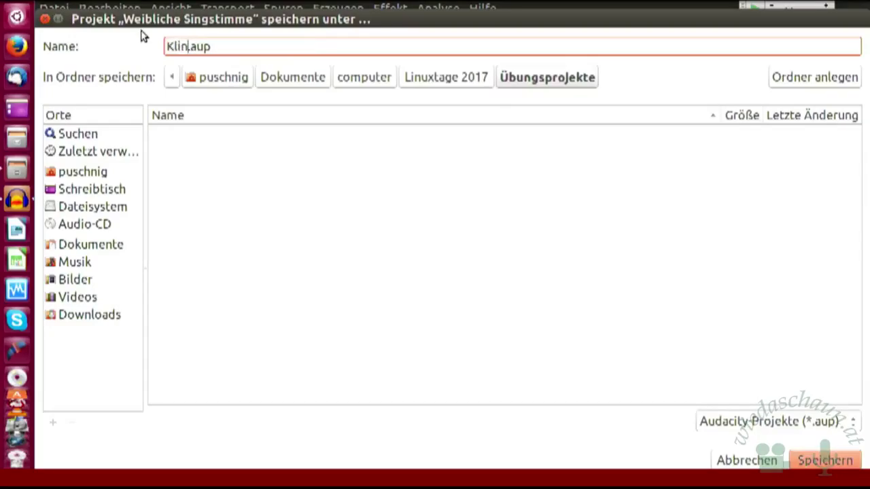
text(lton)
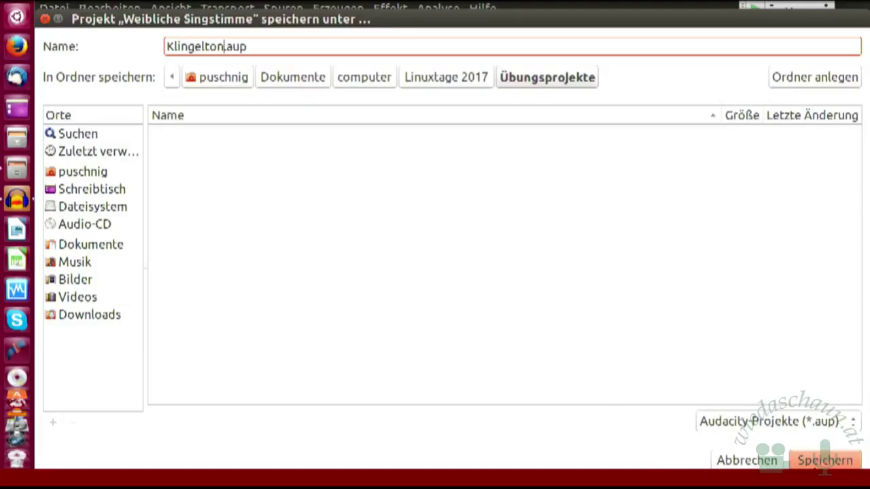
- Save the empty project as Klingelton.aup in Übungsprojekte, accepting the empty-project warning
click(828, 462)
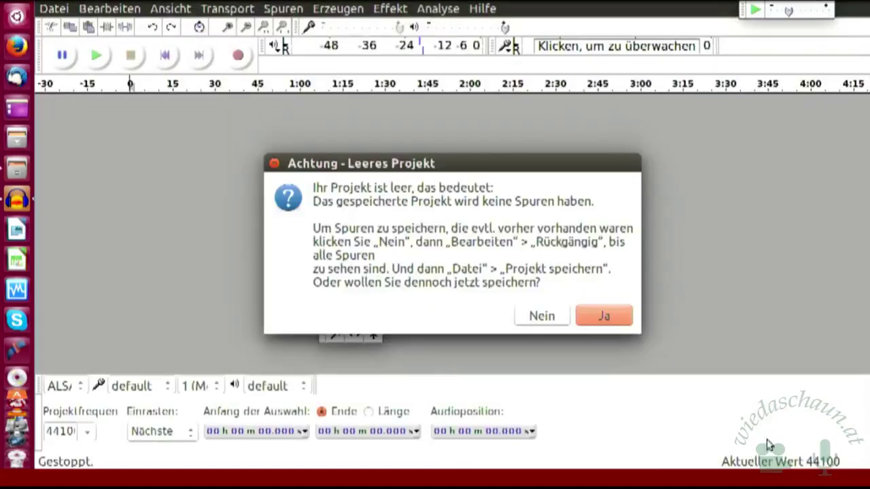
click(605, 317)
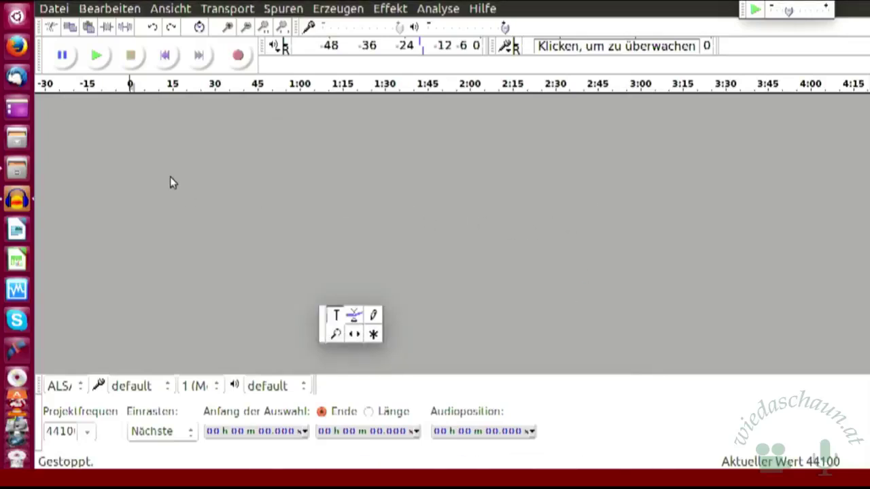
- Import 'Whatever you want langsam 120 Prozent.mp3' from Linuxtage 2017 > Musik für Klingeltöne via Datei > Importieren > Ton
click(56, 10)
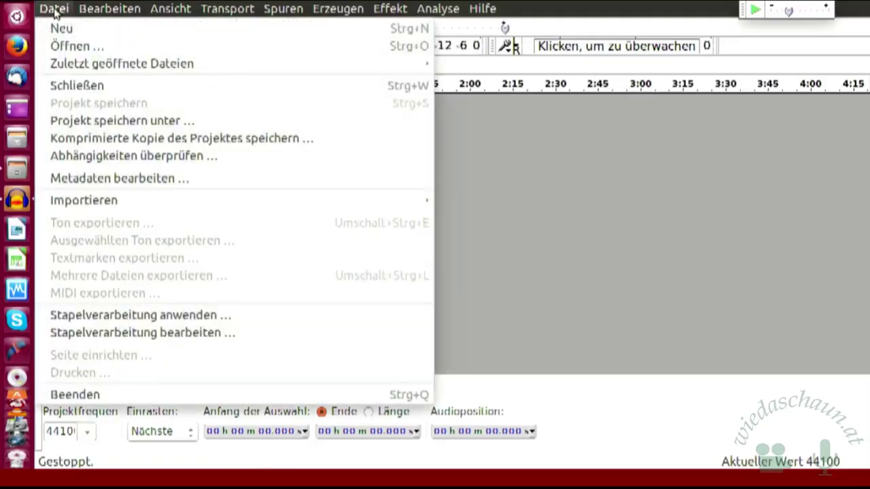
mouse_move(112, 204)
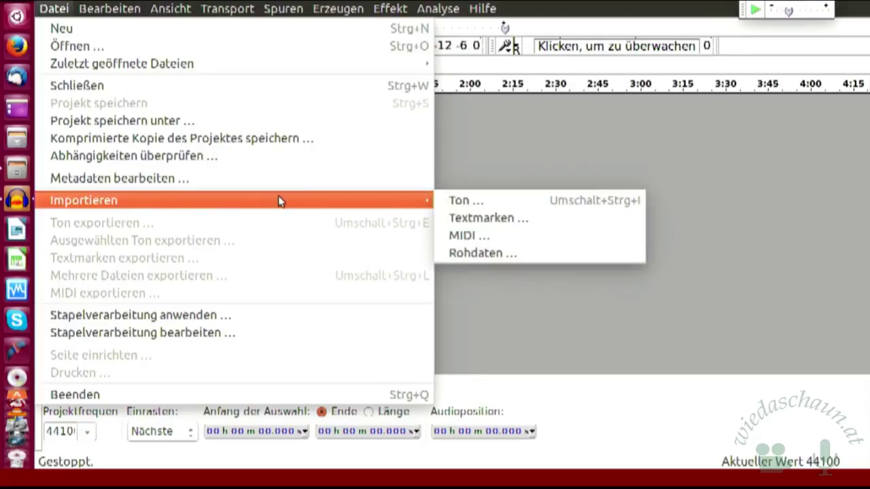
click(469, 203)
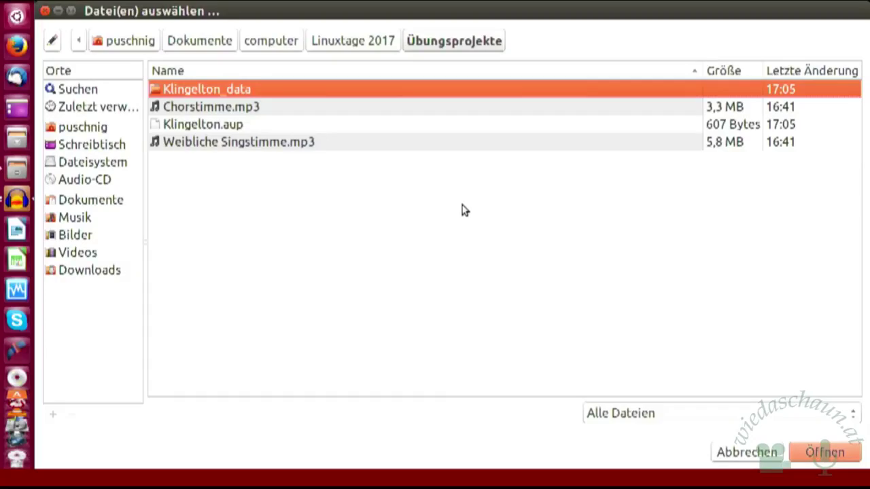
click(353, 46)
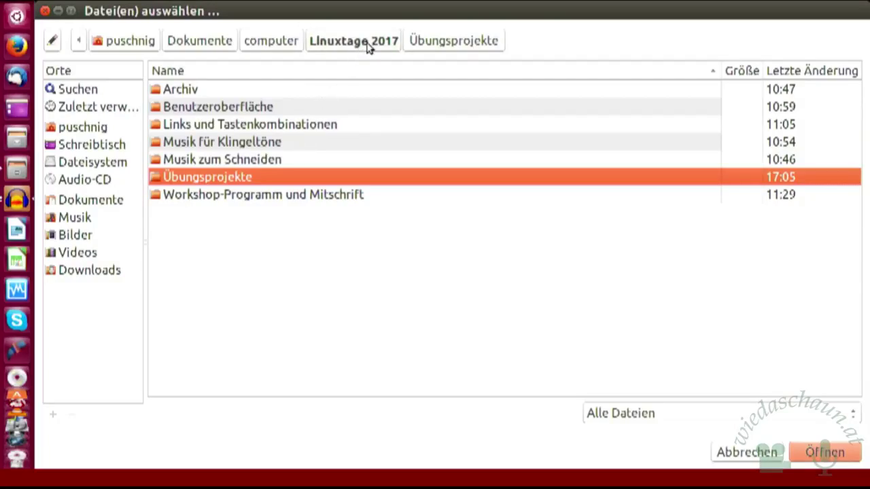
double_click(300, 144)
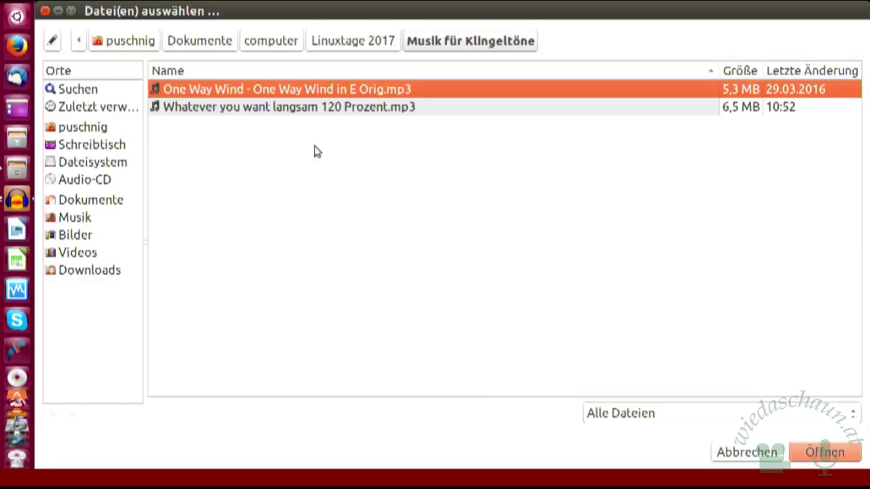
double_click(325, 109)
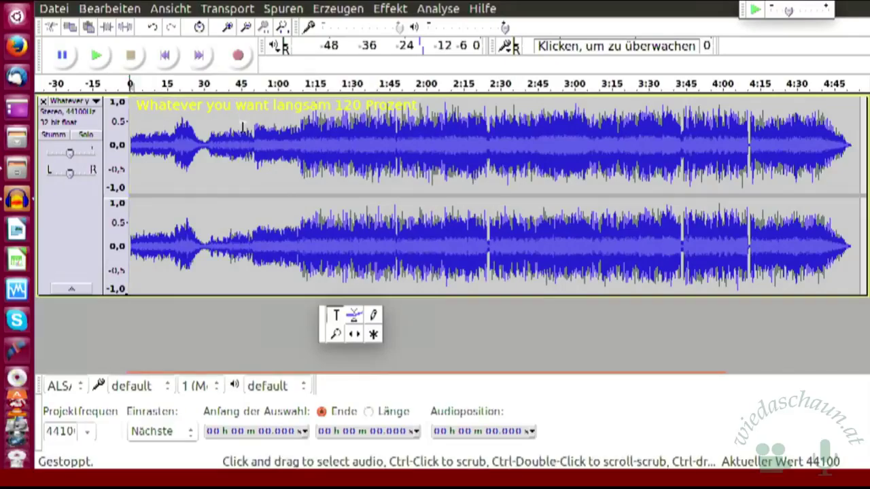
- Place the cursor at about 0:50 and play the song from there, then stop
click(254, 124)
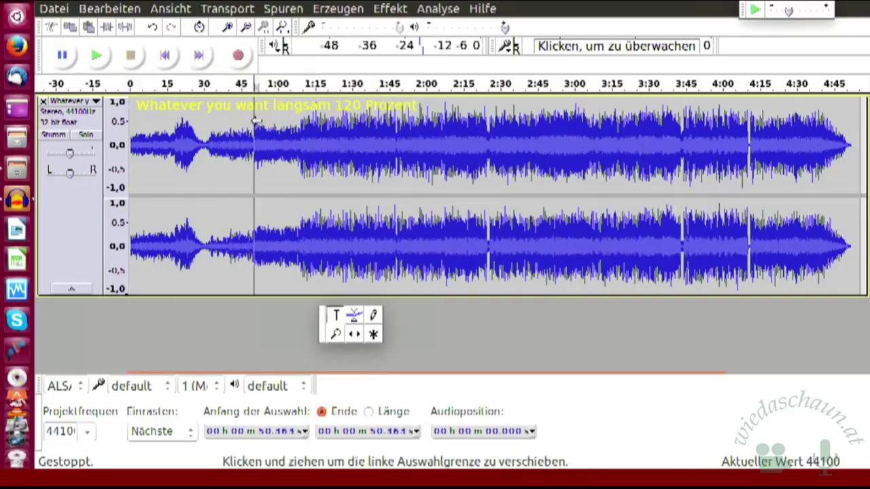
click(96, 57)
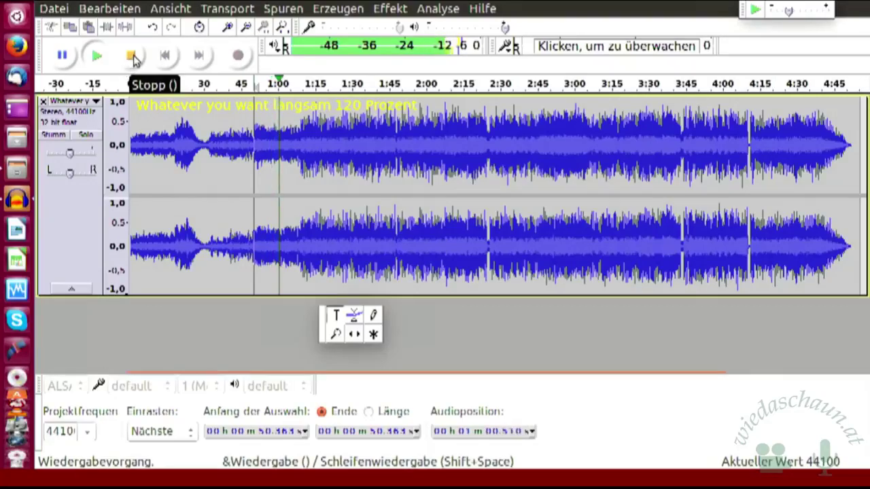
click(130, 57)
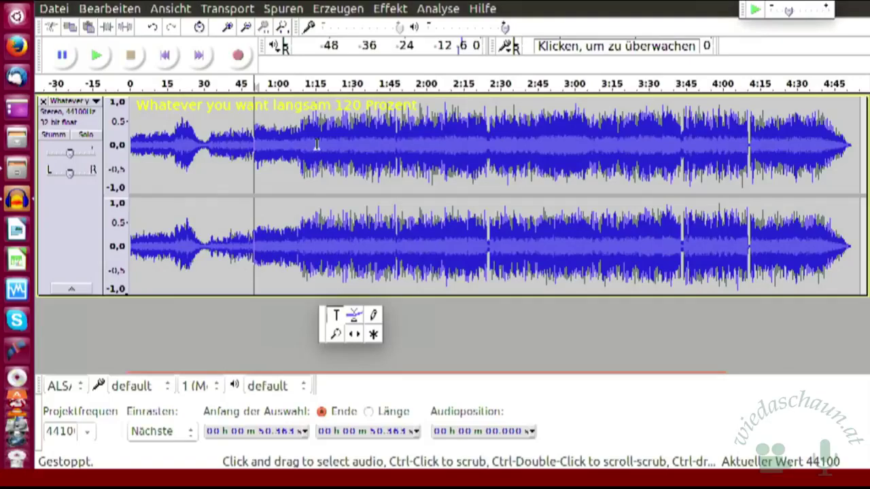
- Select the song's waveform from 50.363 s to 1:09.078
drag(255, 119, 293, 124)
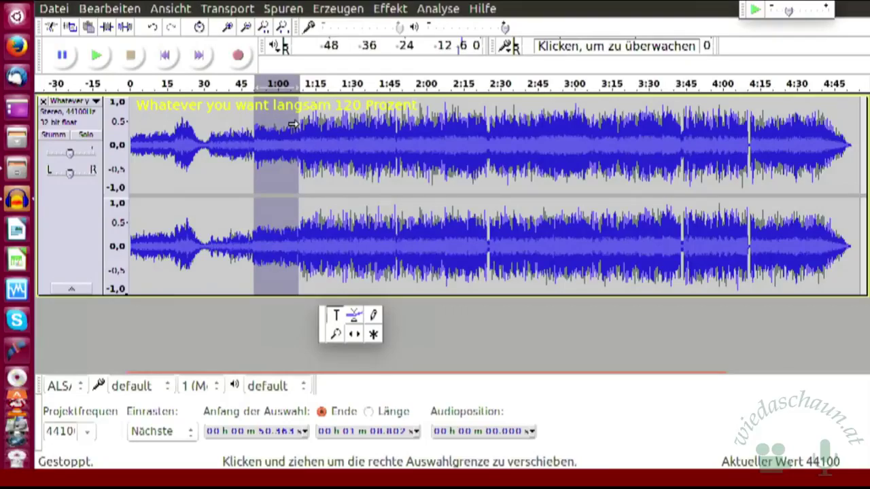
drag(292, 125, 294, 124)
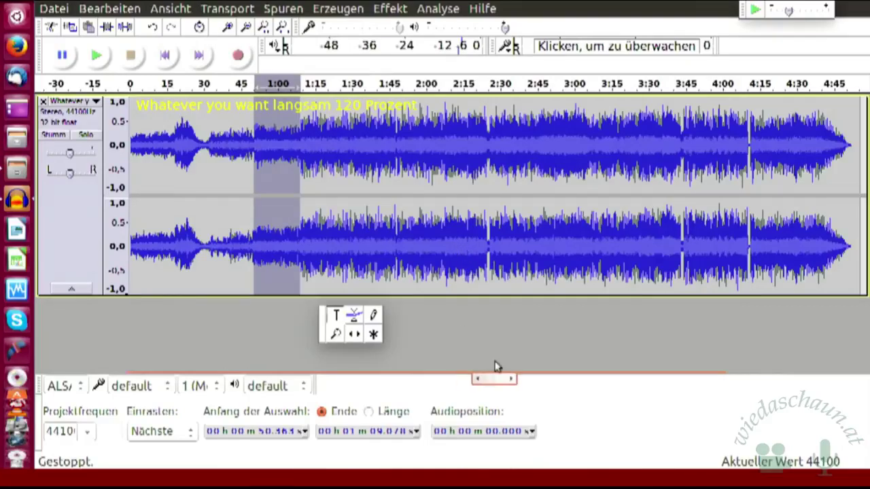
- Add a label over the 0:50–1:09 selection with Spuren > Textmarke bei Auswahl hinzufügen, typing 'Klingelto'
click(289, 12)
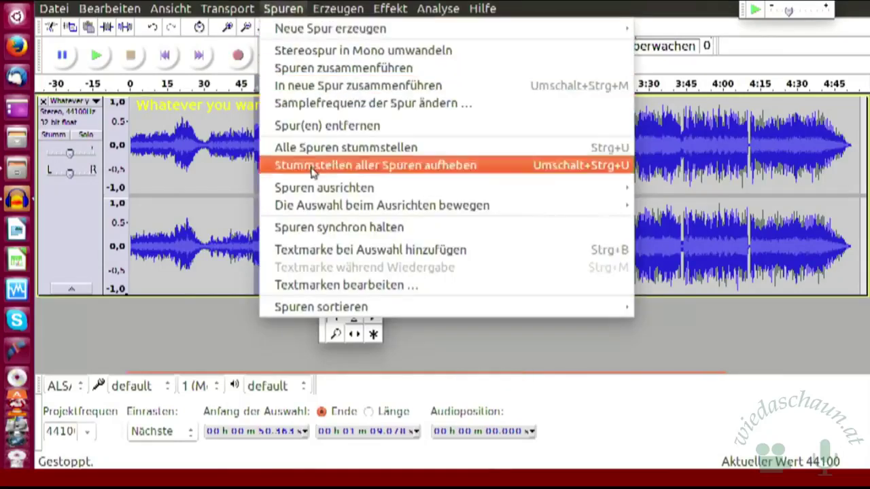
click(305, 250)
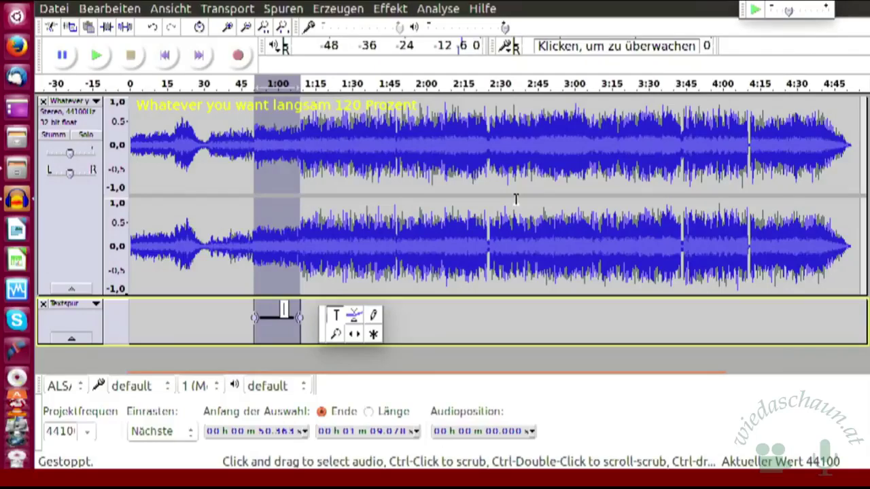
text(Klin)
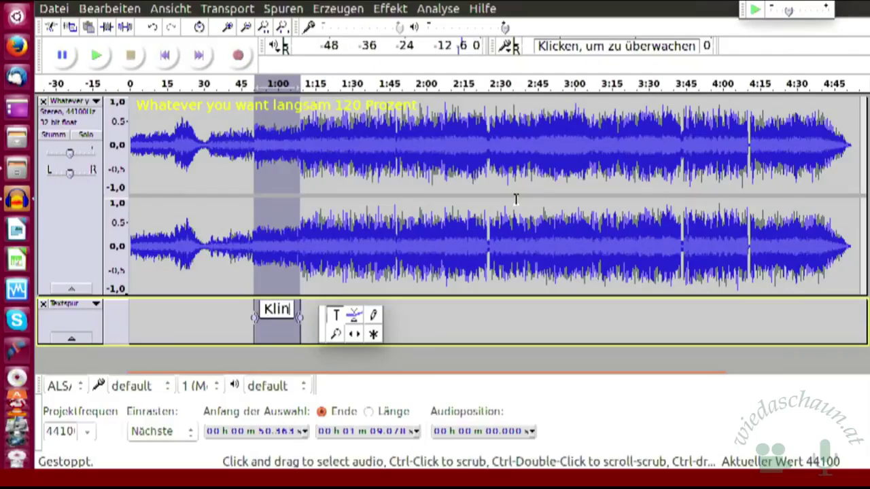
text(gelto)
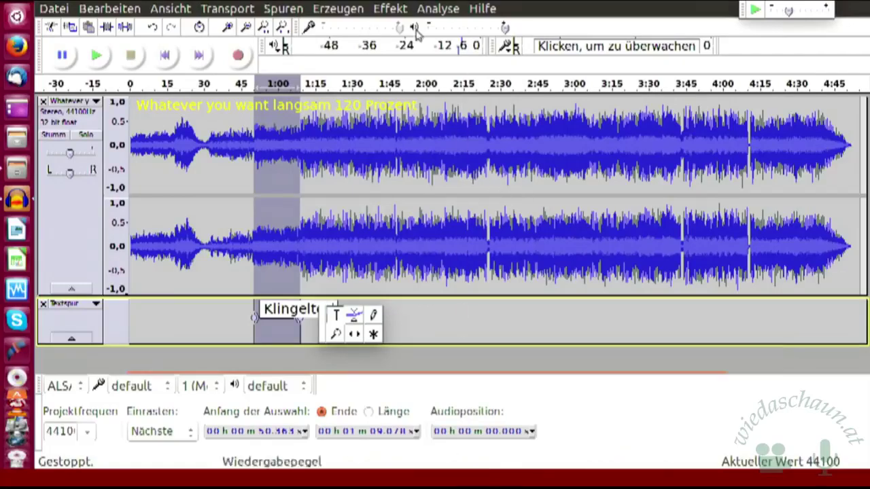
- Deselect the labelled stretch, then select the song's opening from 0:00 to about 0:50
click(414, 320)
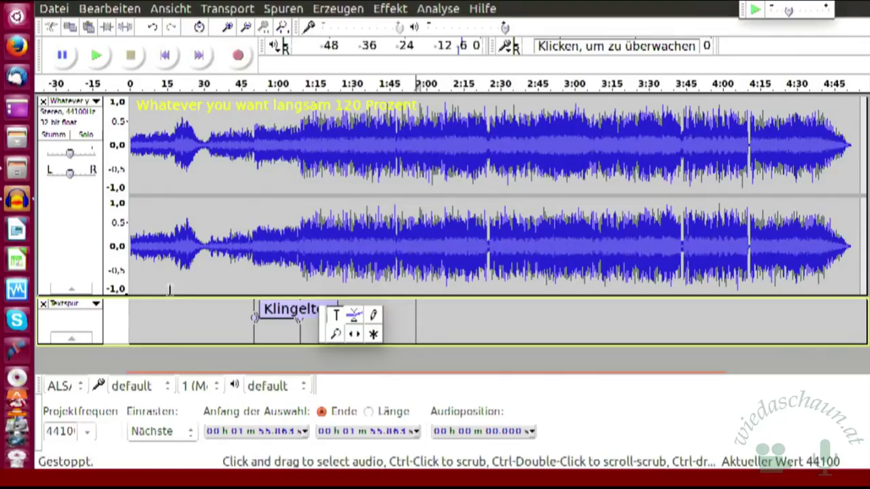
click(167, 323)
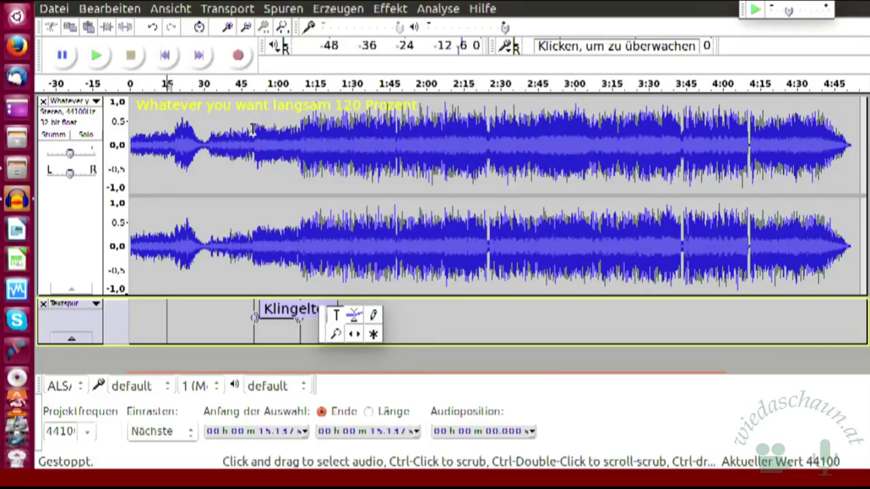
click(254, 129)
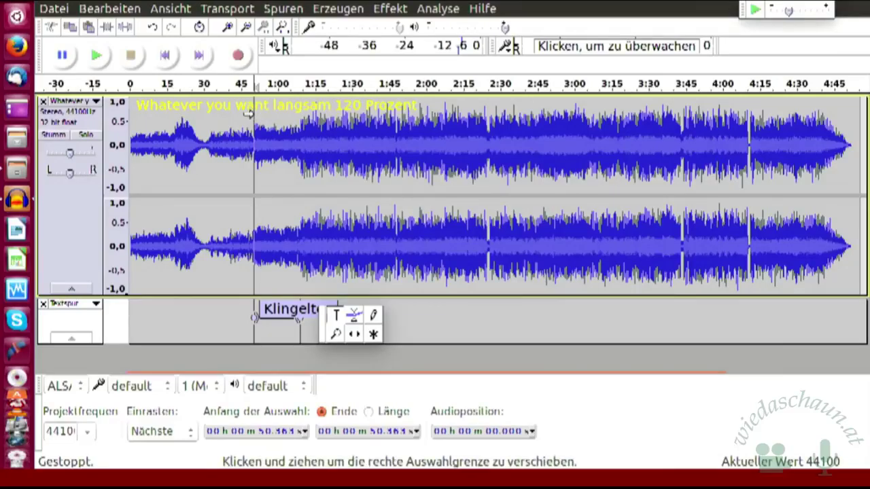
drag(250, 113, 127, 103)
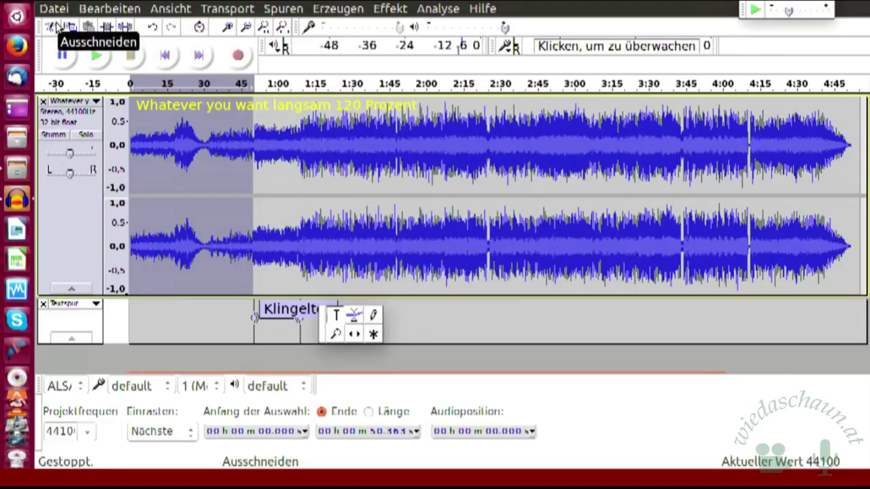
- Cut the opening 50 seconds, undo the cut, then trim the audio to that selection
click(53, 27)
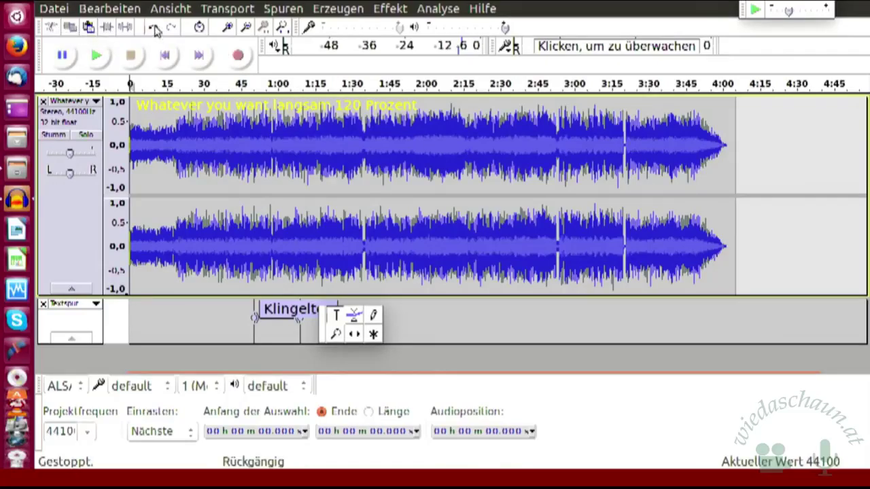
click(155, 30)
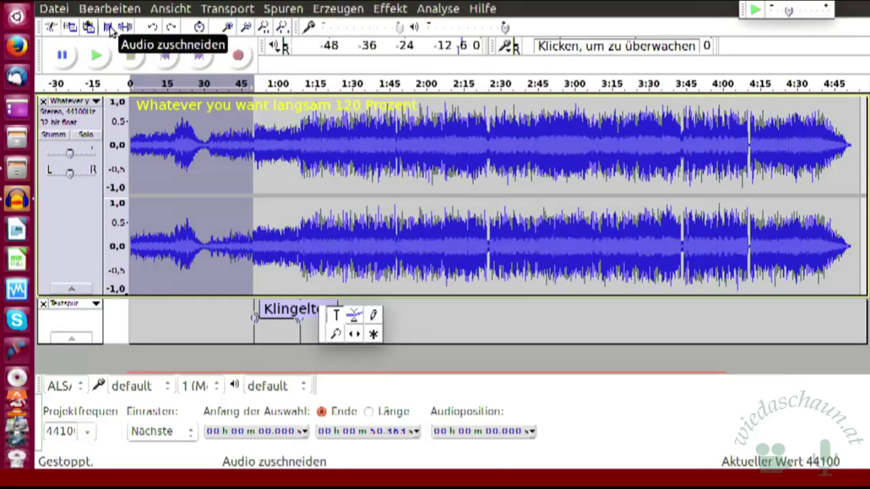
click(110, 30)
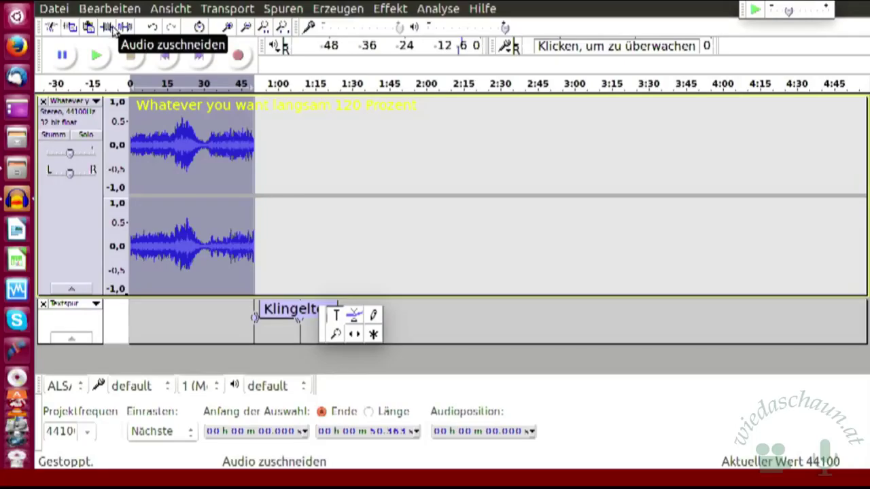
- Undo the trim to restore the full 4:50 song
click(155, 29)
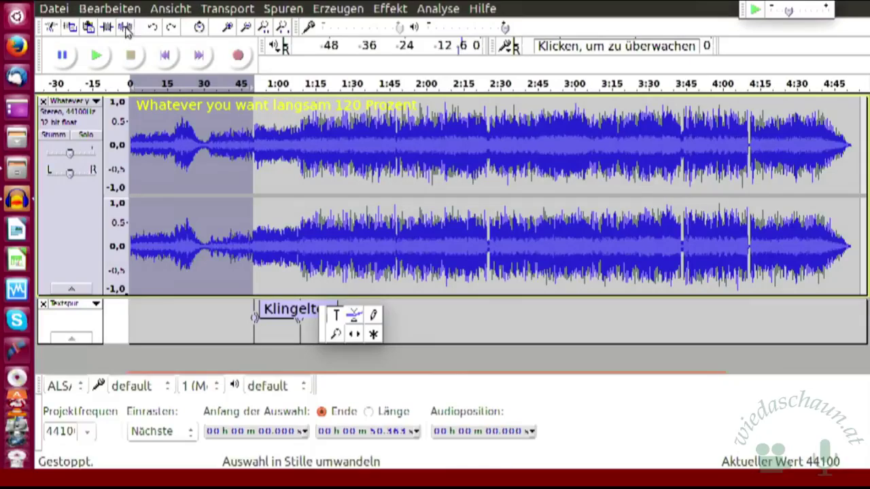
- Silence the opening 50 seconds, then undo back through the label and the import to an empty project
click(125, 28)
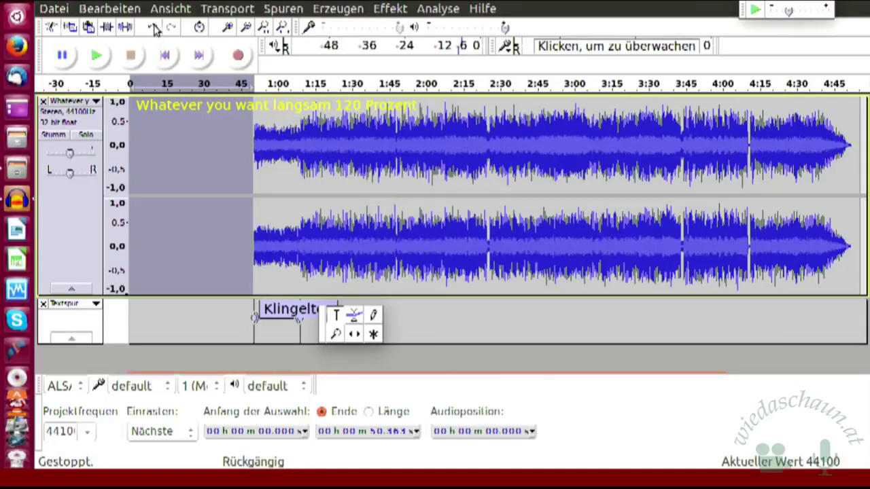
click(155, 28)
click(155, 29)
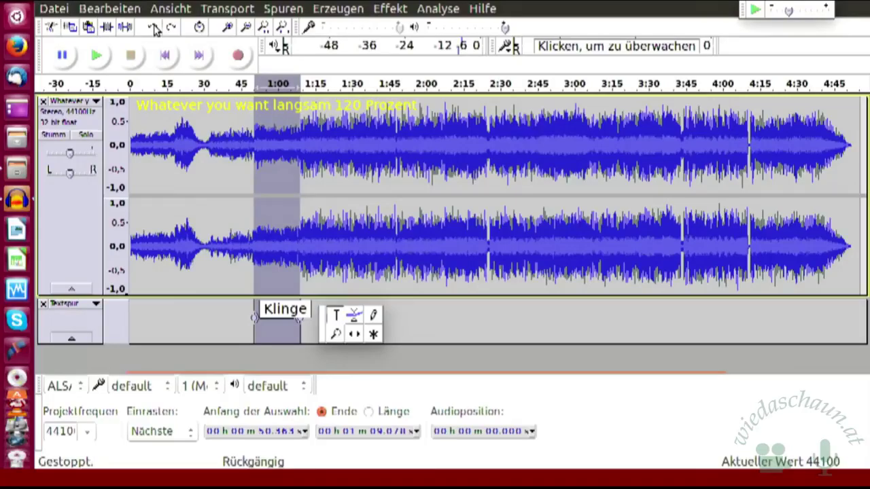
click(154, 29)
click(154, 30)
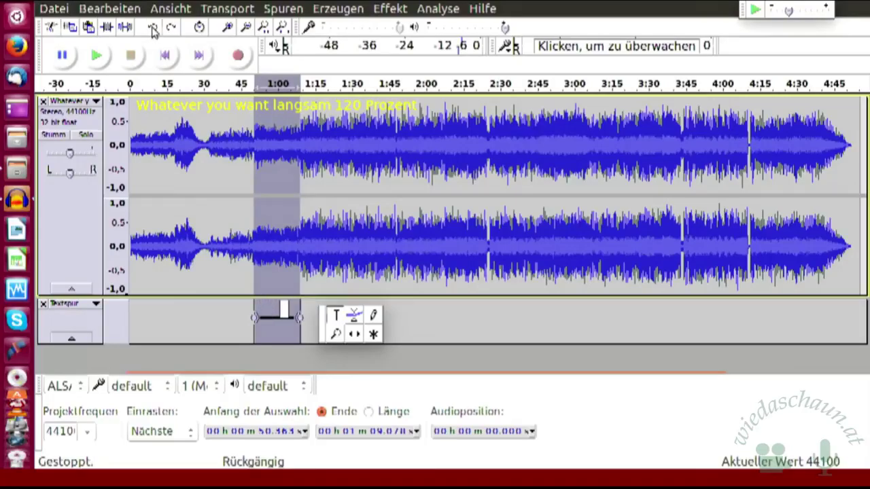
click(154, 30)
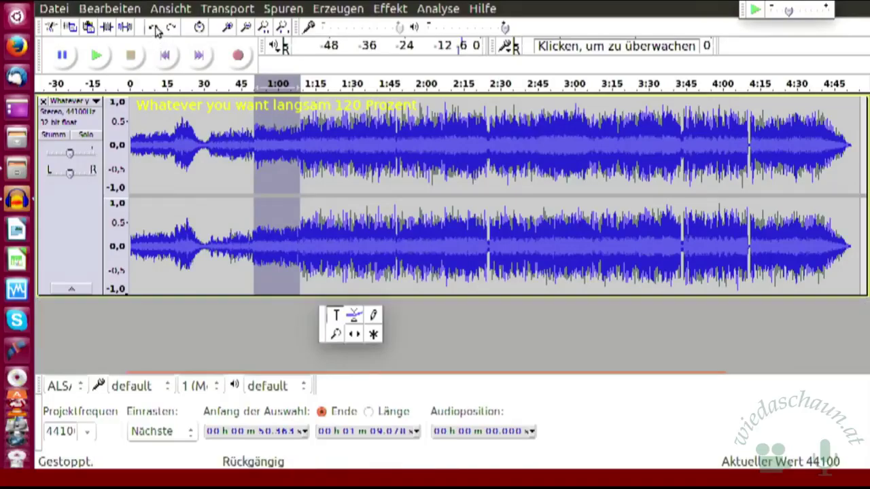
click(155, 29)
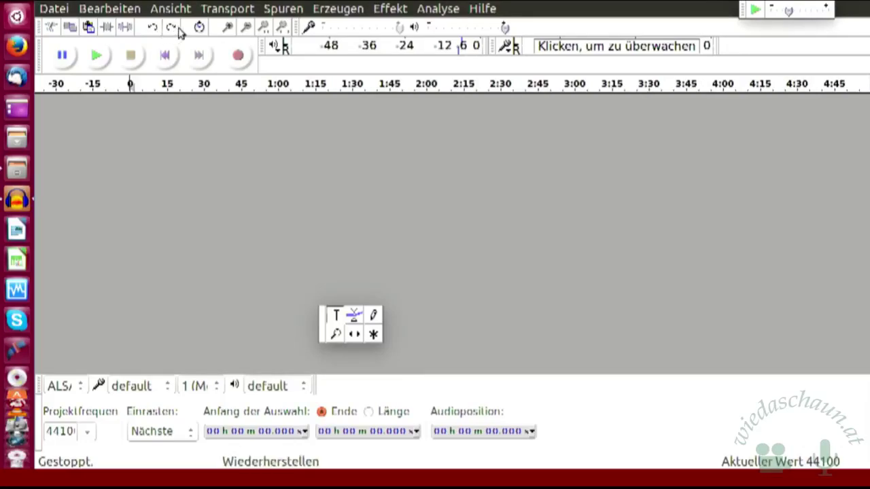
- Redo the song import and select the stretch from about 49.8 s to 1:09.6
click(172, 28)
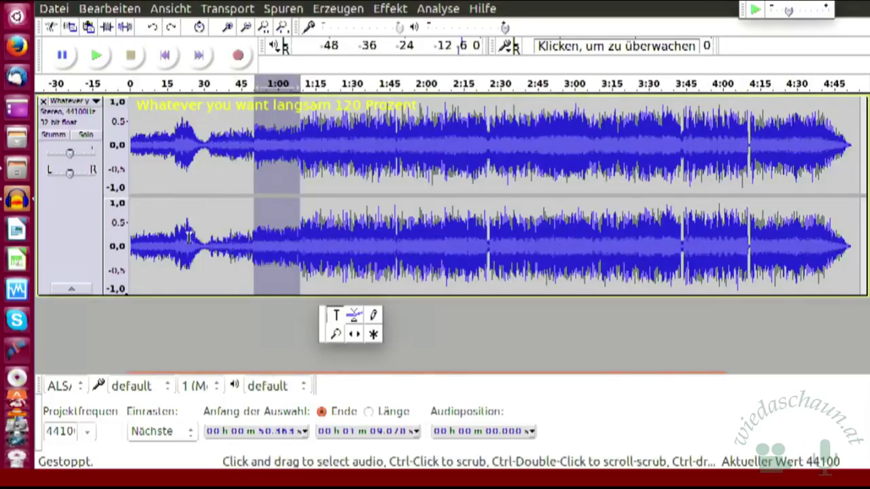
click(235, 174)
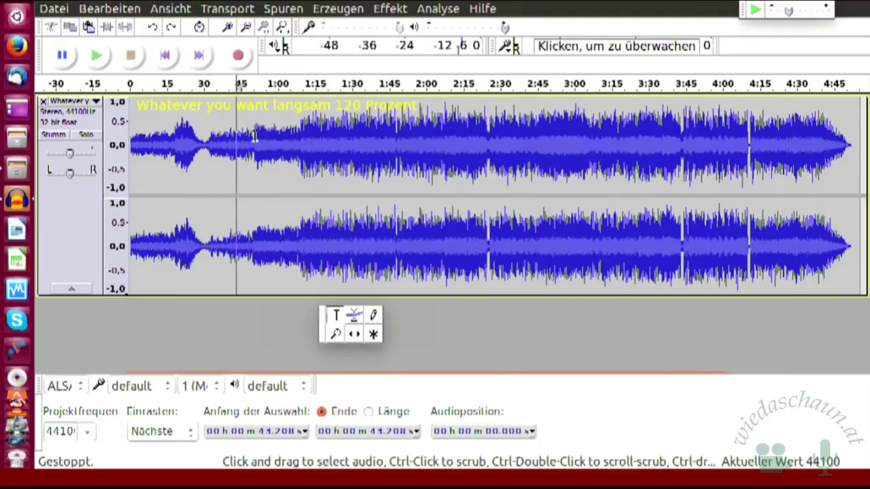
drag(255, 136, 128, 128)
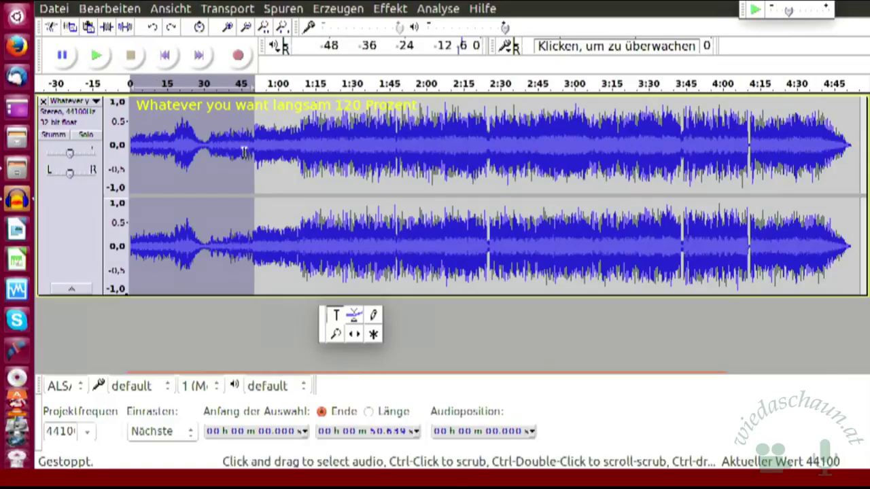
drag(252, 117, 301, 118)
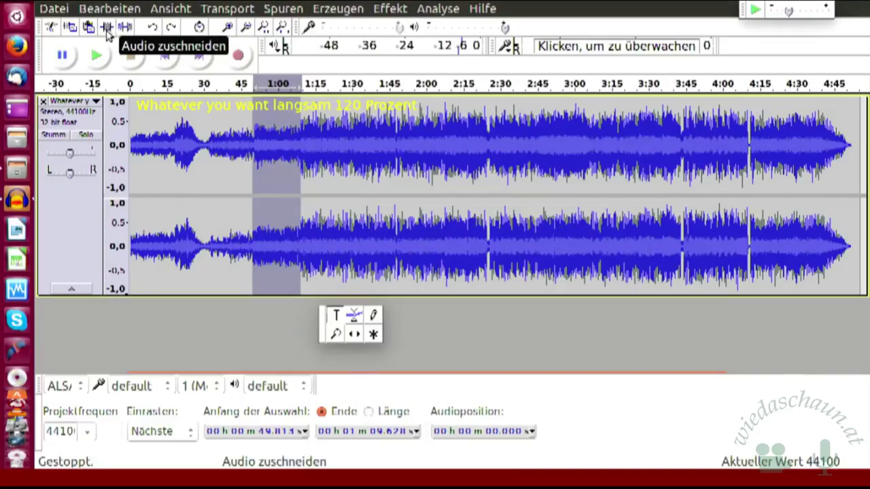
- Trim the song so only 49.813 s to 1:09.628 remains
click(109, 33)
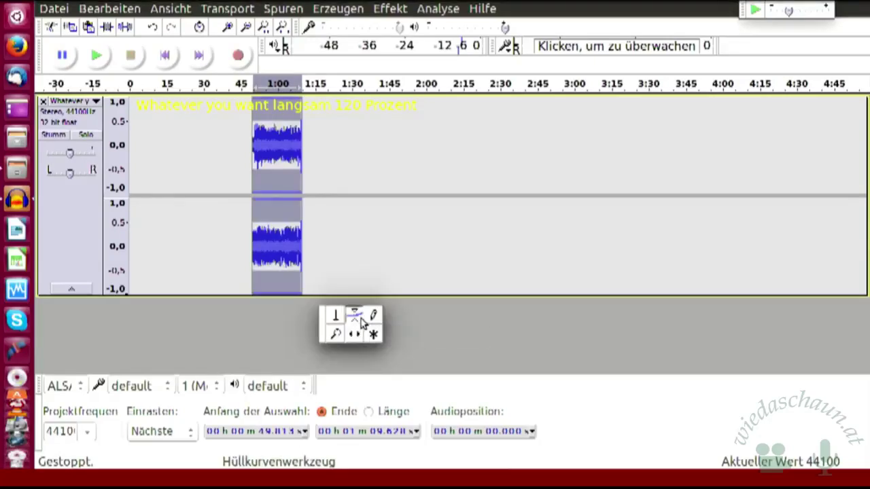
- Select the Envelope tool and zoom in three steps so the 20-second clip fills the view
click(374, 333)
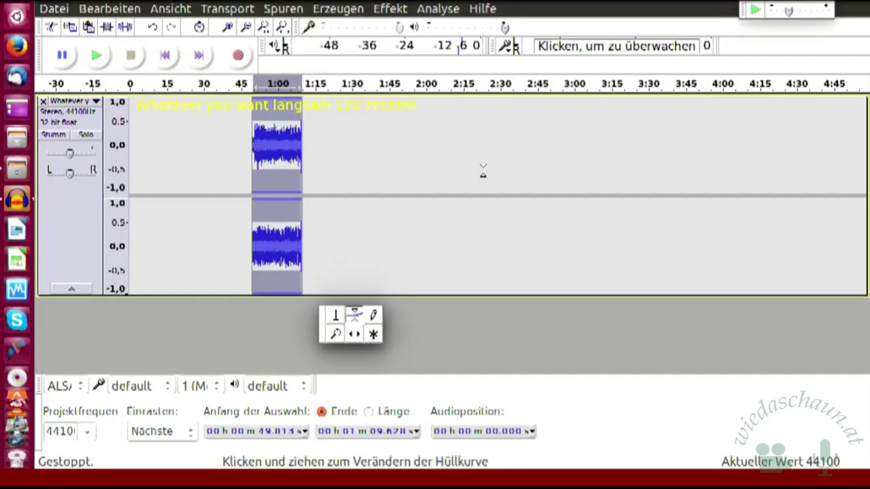
click(229, 27)
click(228, 27)
click(229, 27)
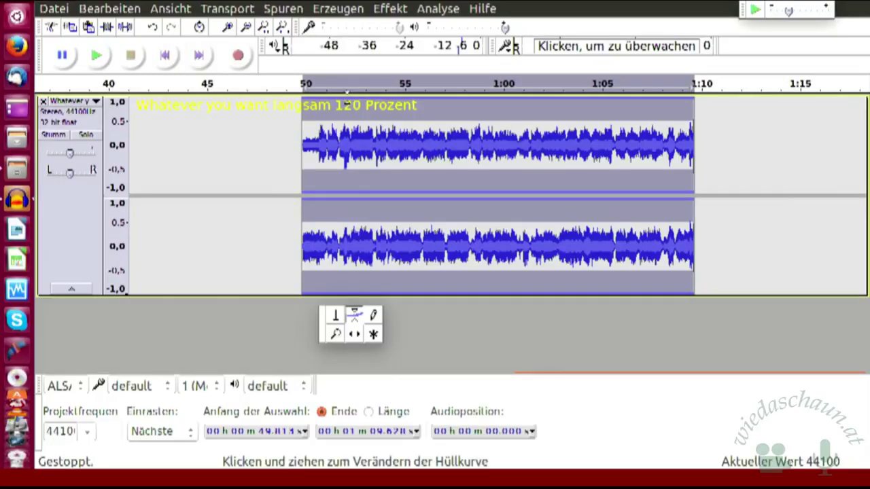
- Pull envelope points down at both clip ends for a fade-in and a fade-out near 1:10
click(347, 101)
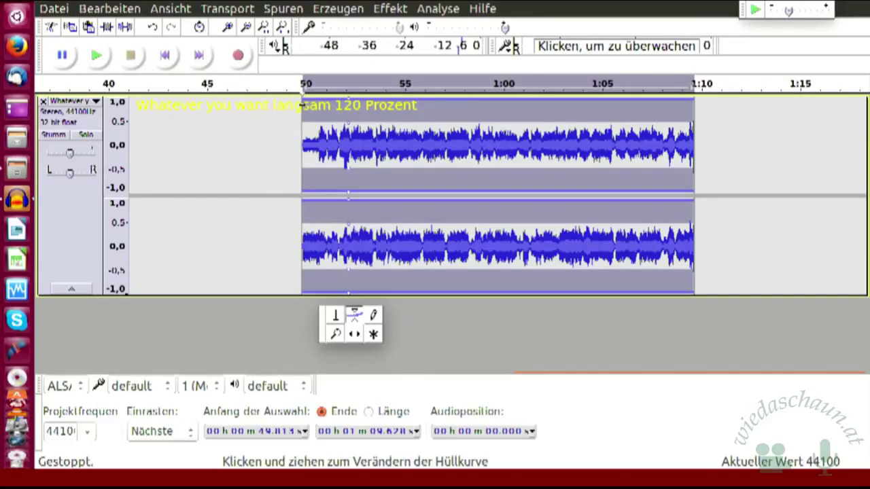
drag(303, 102, 297, 117)
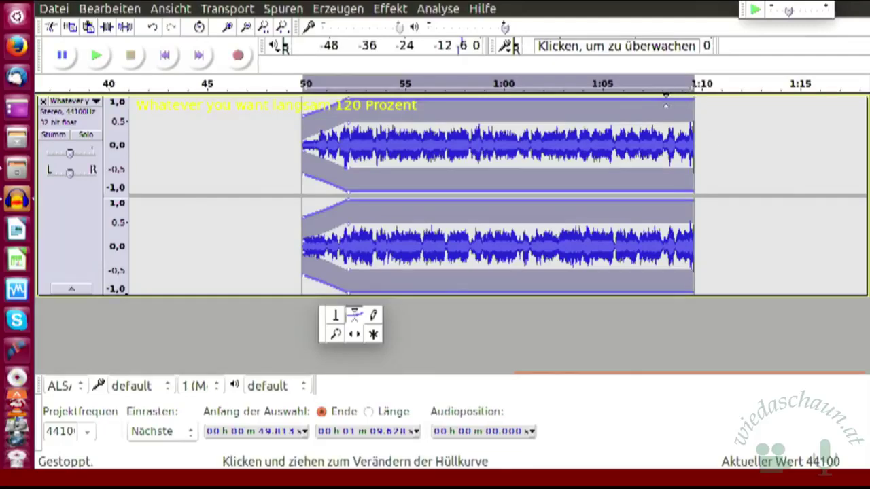
click(666, 101)
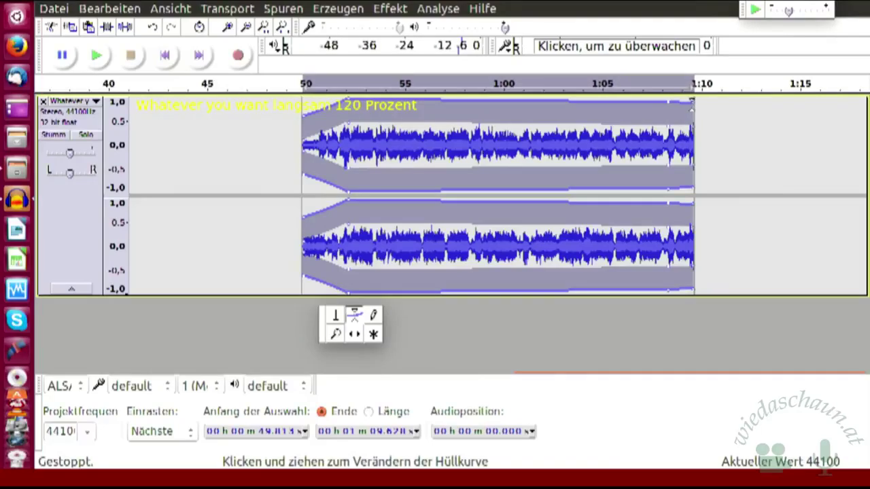
mouse_move(692, 101)
mouse_down()
mouse_move(692, 121)
mouse_move(696, 112)
mouse_up()
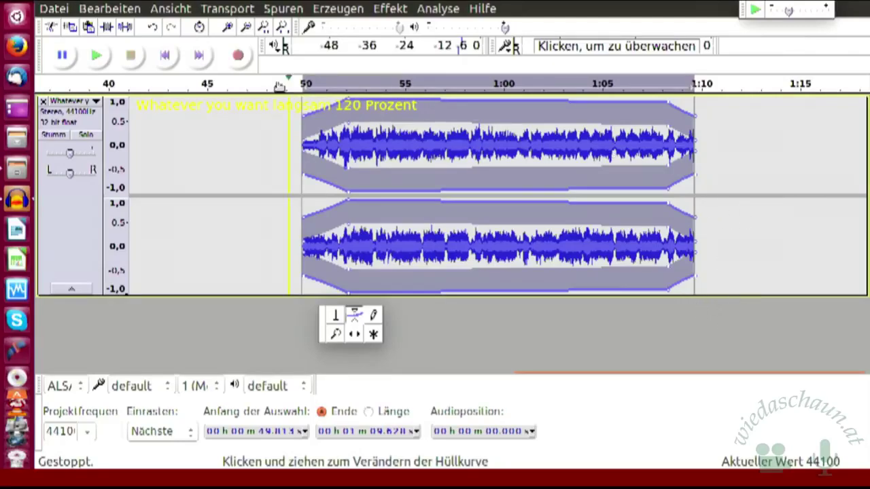
click(230, 28)
click(230, 28)
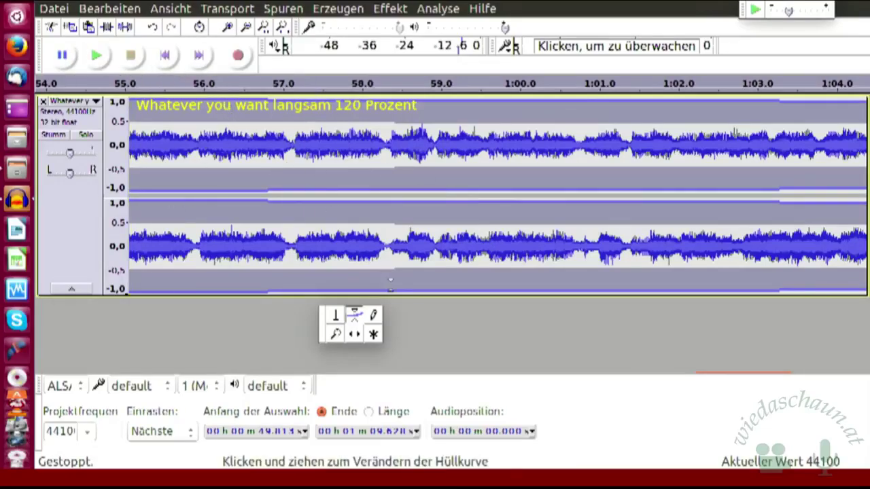
- Scroll right until the clip's end near 1:09.6 and its fade-out are visible
mouse_move(430, 381)
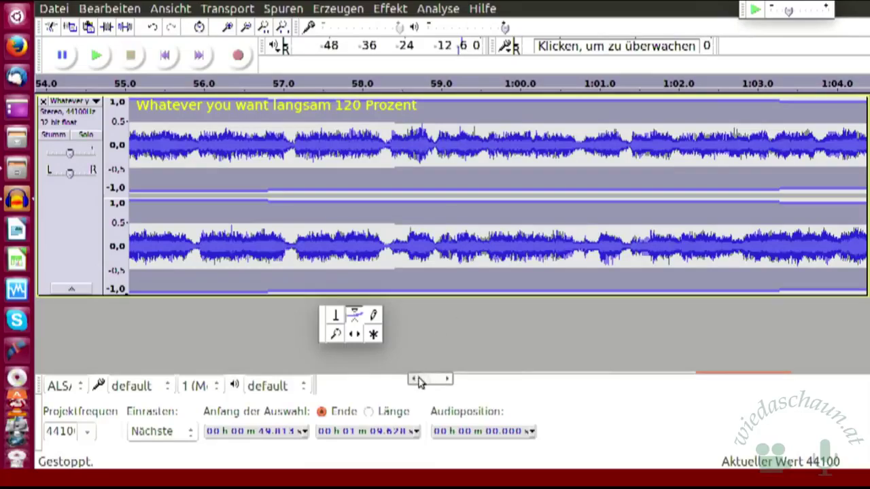
key(ctrl+F6)
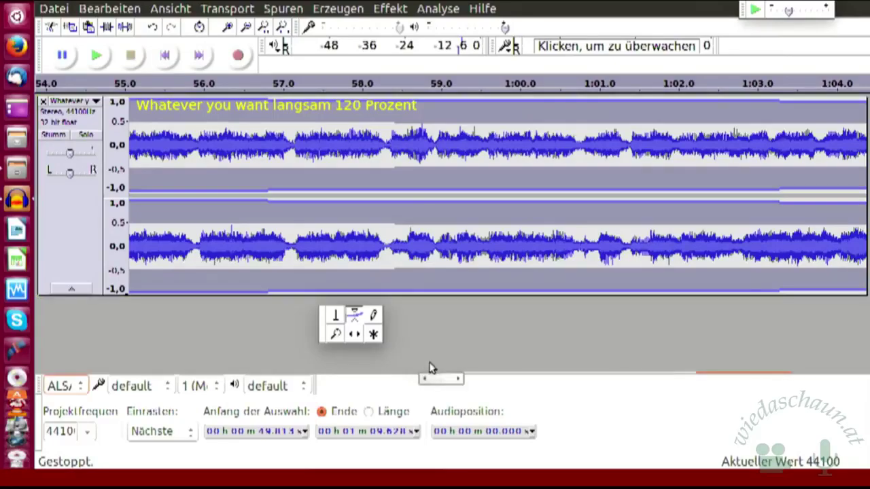
drag(439, 384, 513, 399)
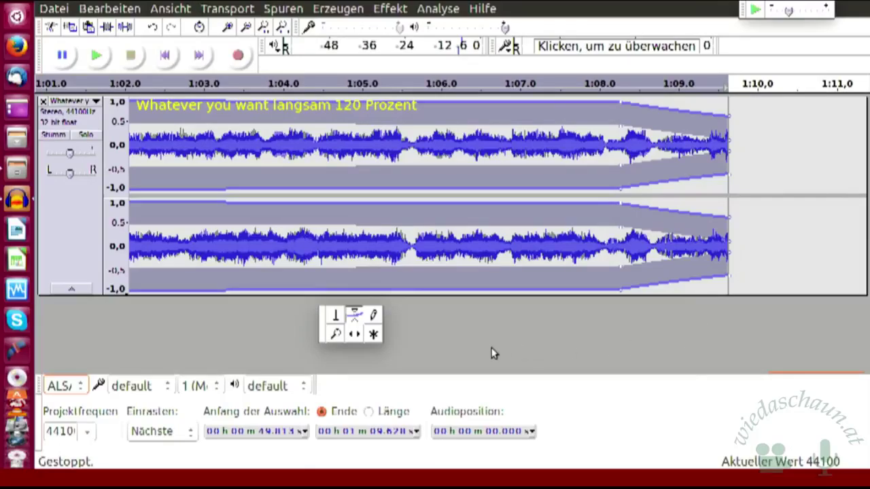
drag(485, 381, 576, 382)
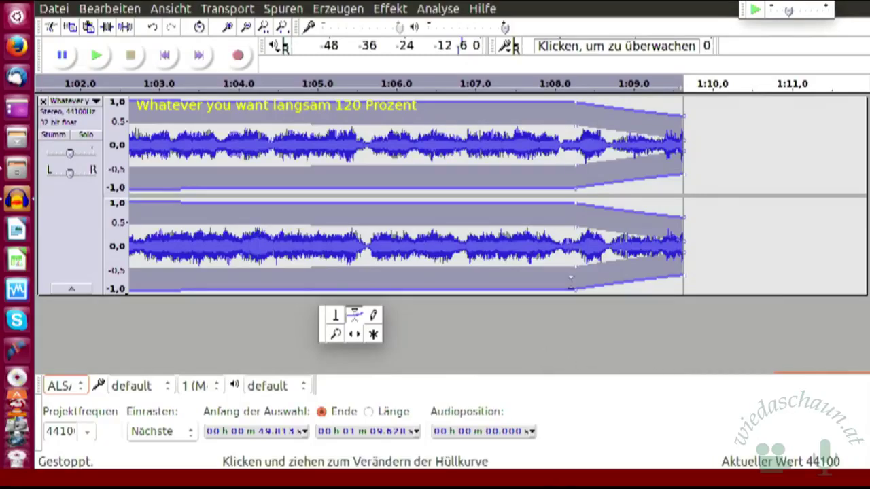
- Undo the end fade-out and reselect the Envelope tool to show the envelope lines
click(148, 32)
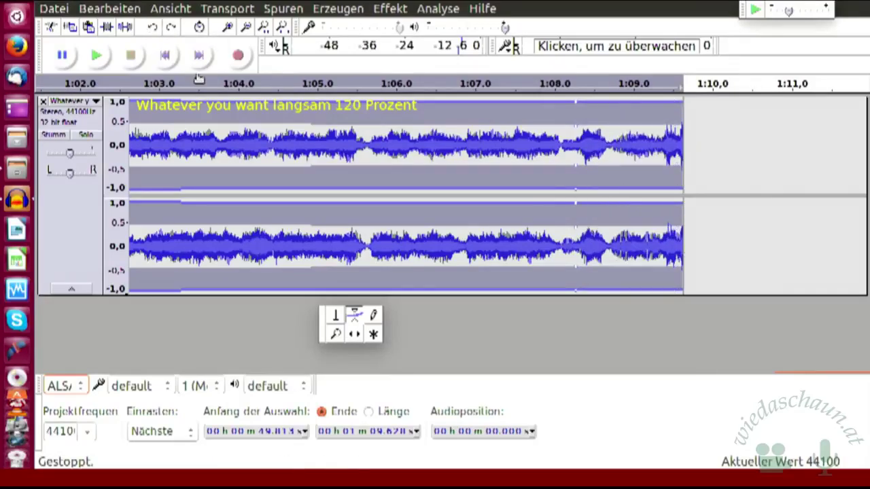
click(334, 319)
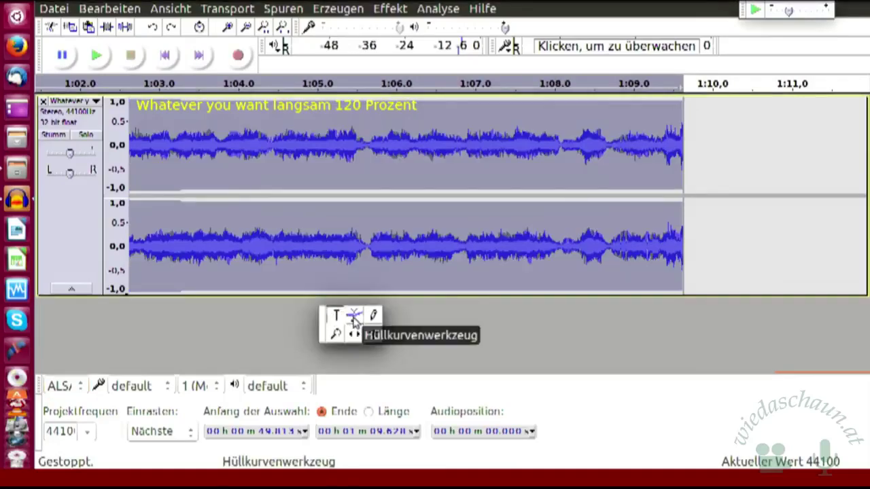
click(354, 317)
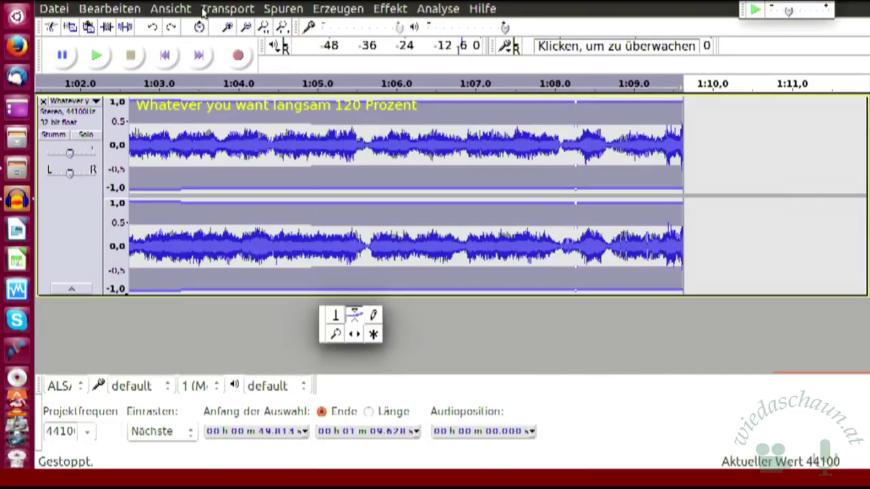
- Zoom in at the clip end and drag envelope points down so volume drops to silence after 1:09.5
click(228, 26)
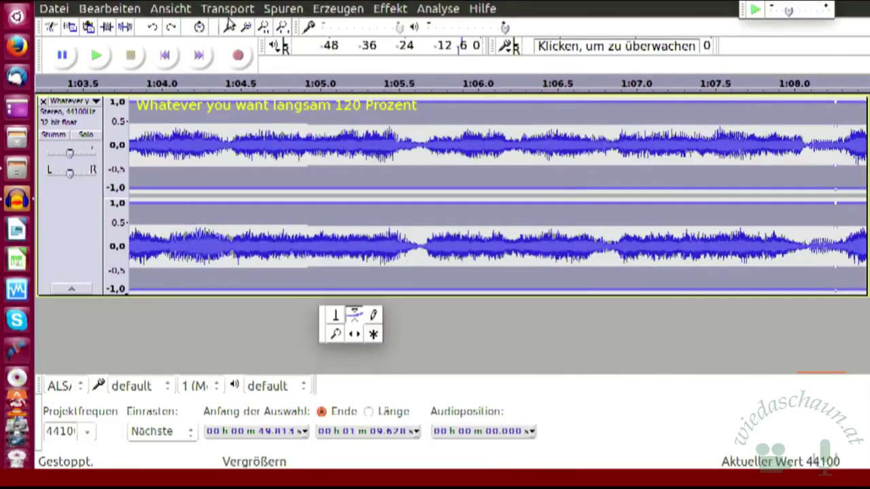
click(229, 26)
click(229, 26)
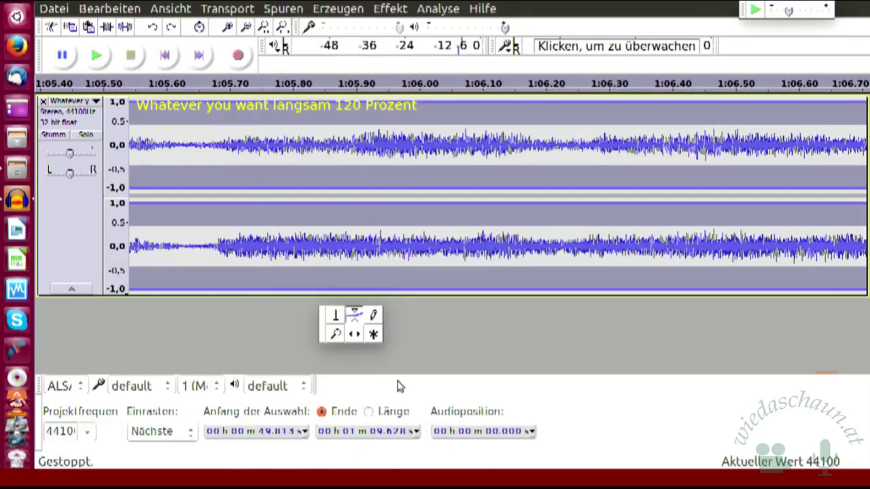
drag(424, 381, 481, 383)
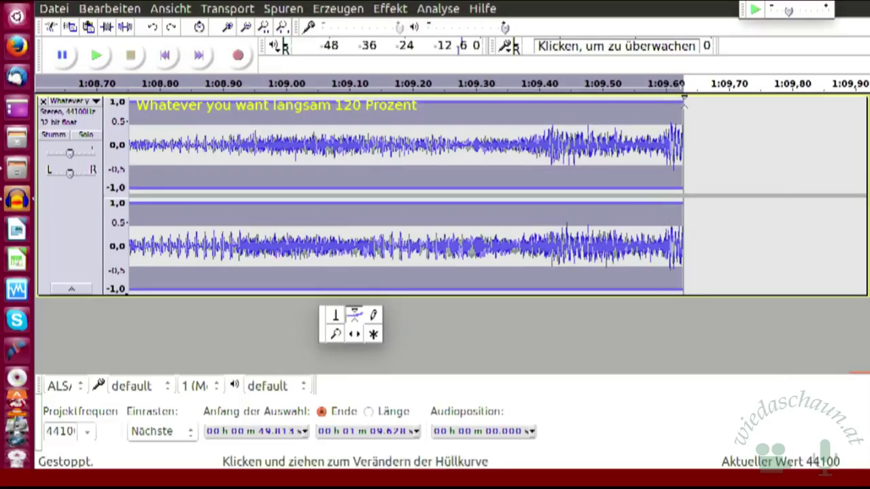
click(684, 99)
drag(682, 101, 682, 107)
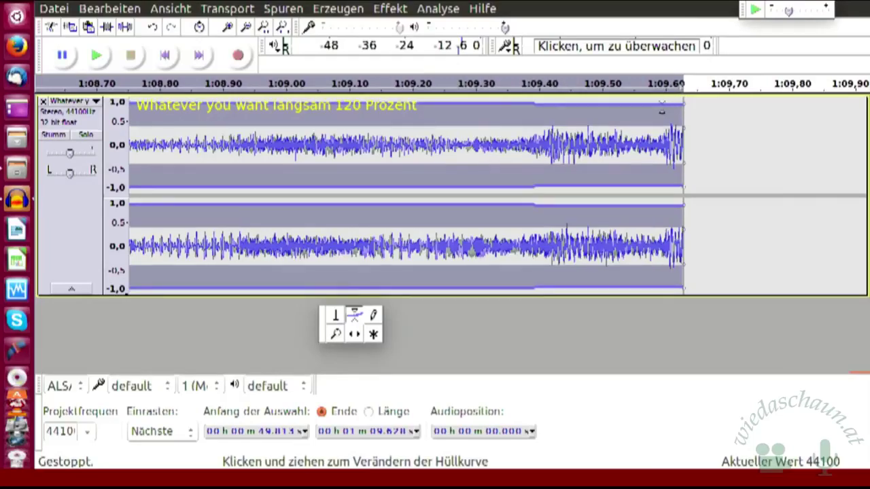
click(664, 102)
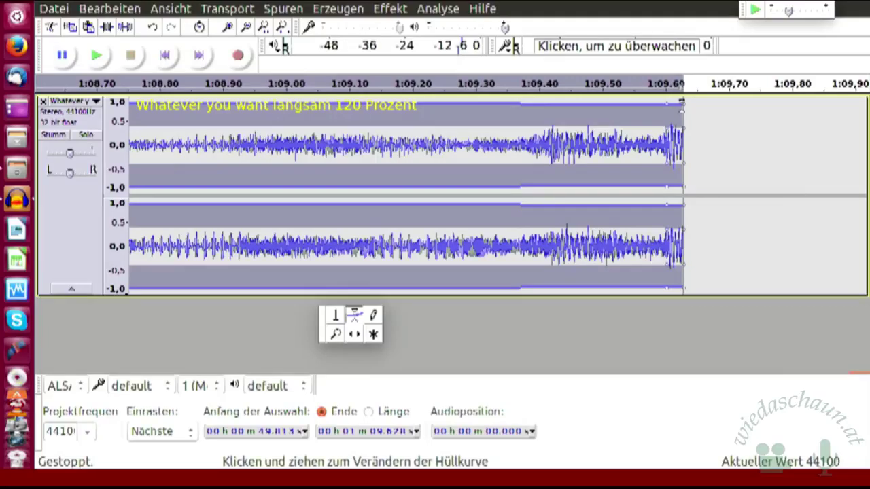
drag(683, 102, 684, 114)
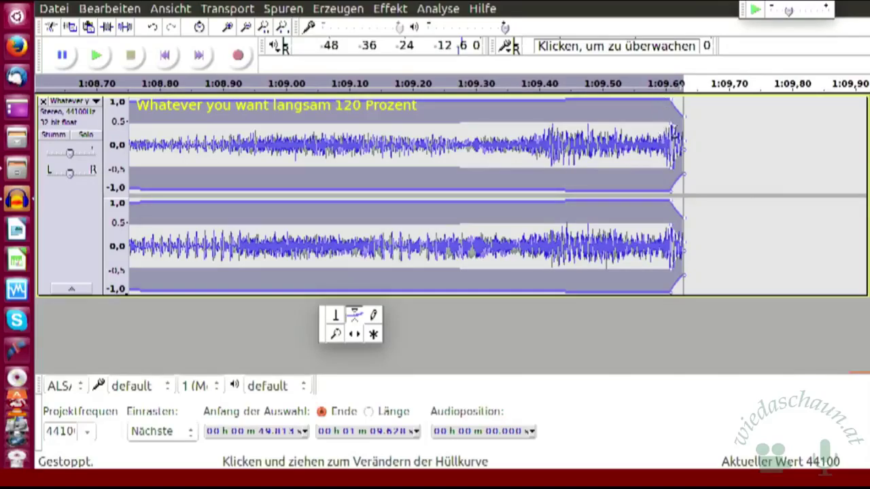
drag(671, 121, 672, 116)
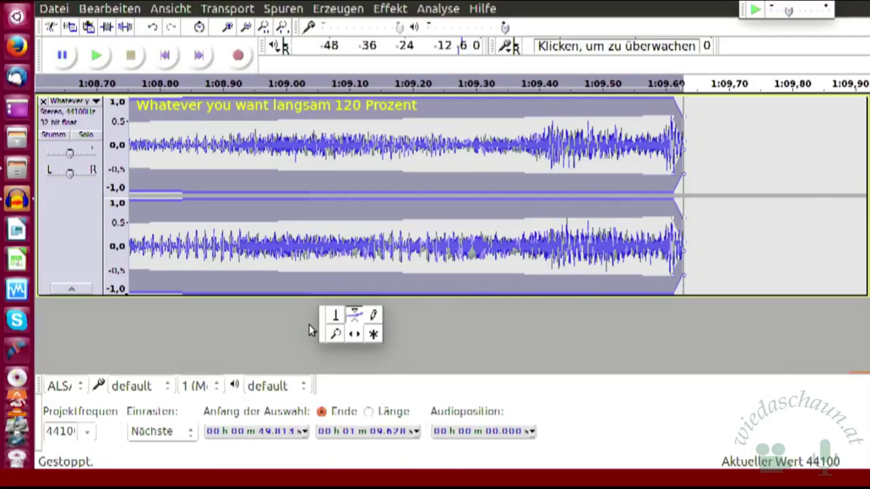
click(336, 318)
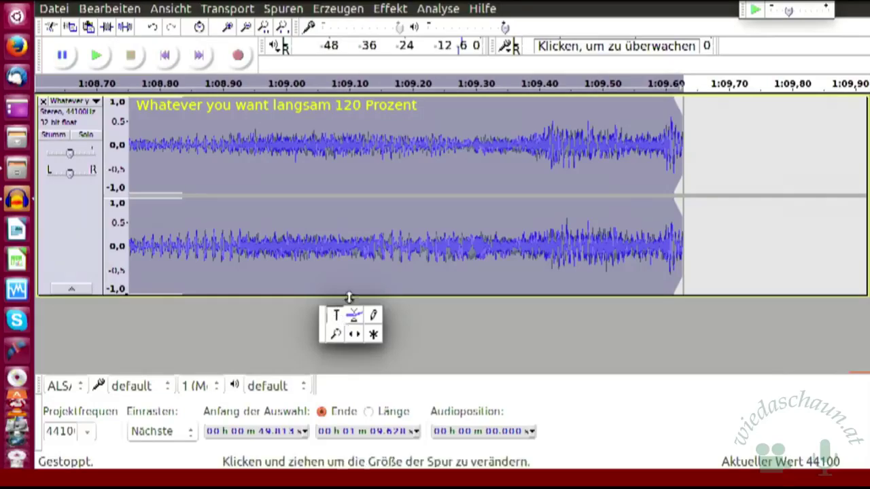
- Select from 1:09.590 to the clip end and apply Effekt > Ausblenden to it
click(390, 8)
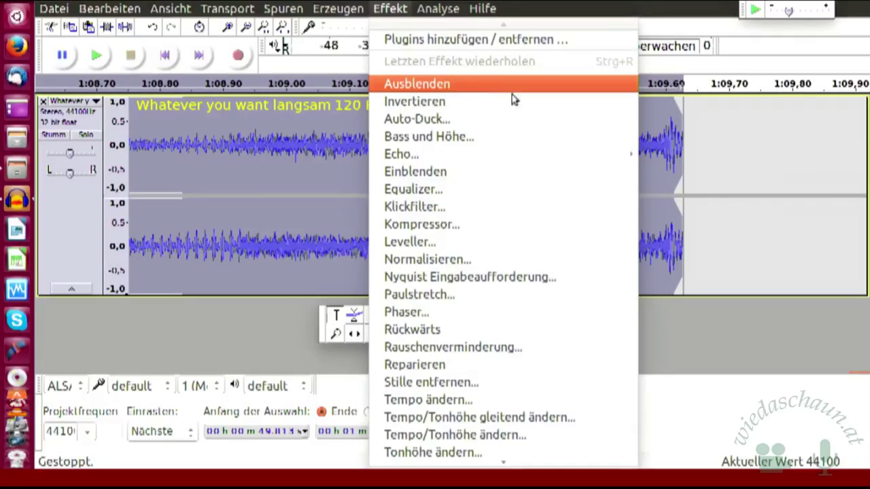
click(725, 139)
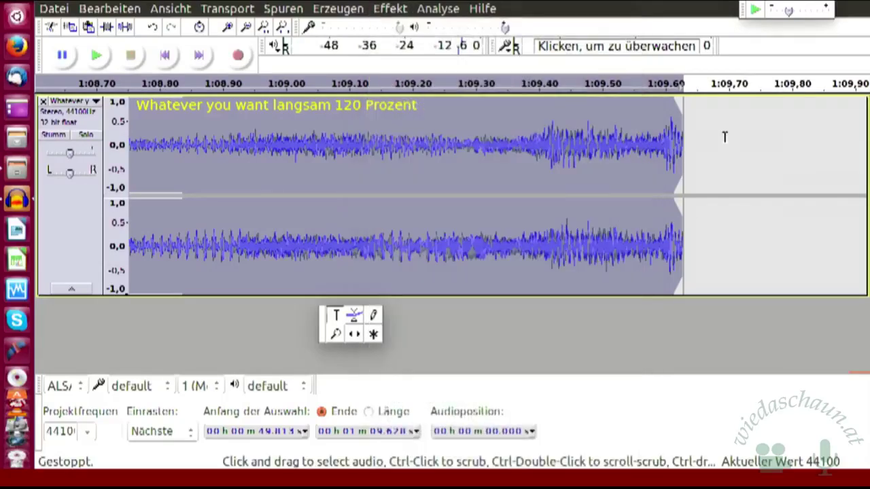
click(658, 123)
drag(659, 123, 685, 124)
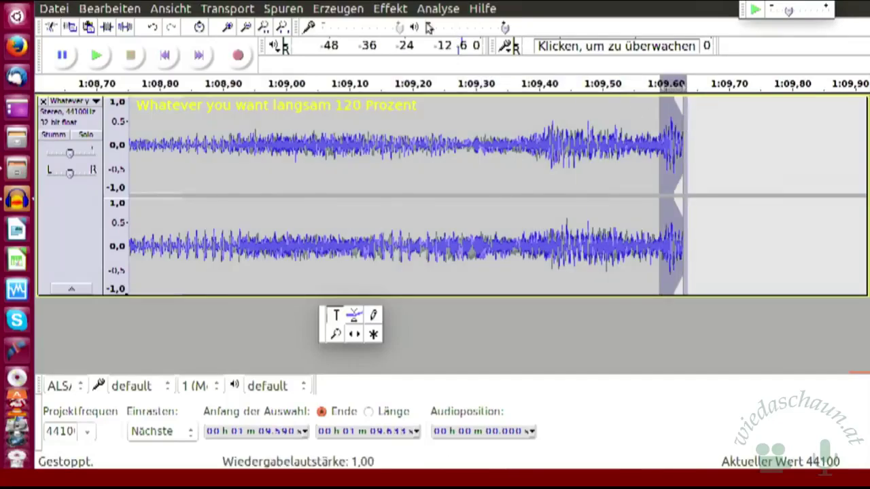
click(394, 10)
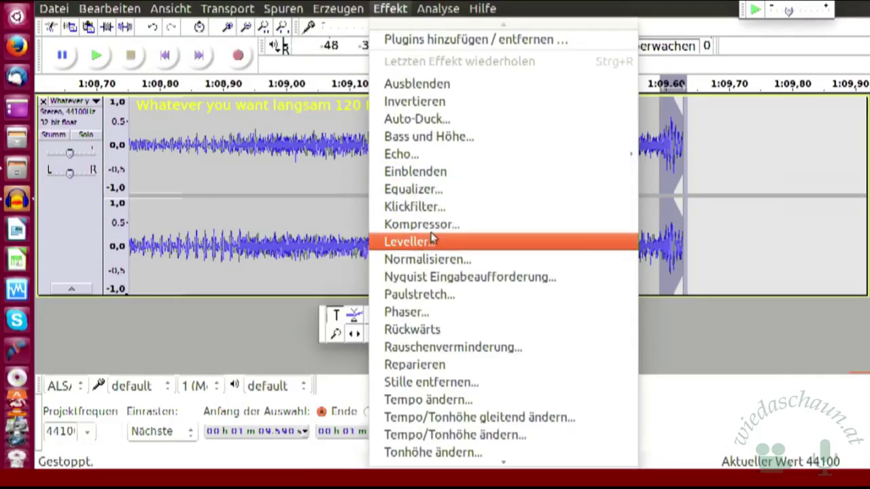
click(448, 85)
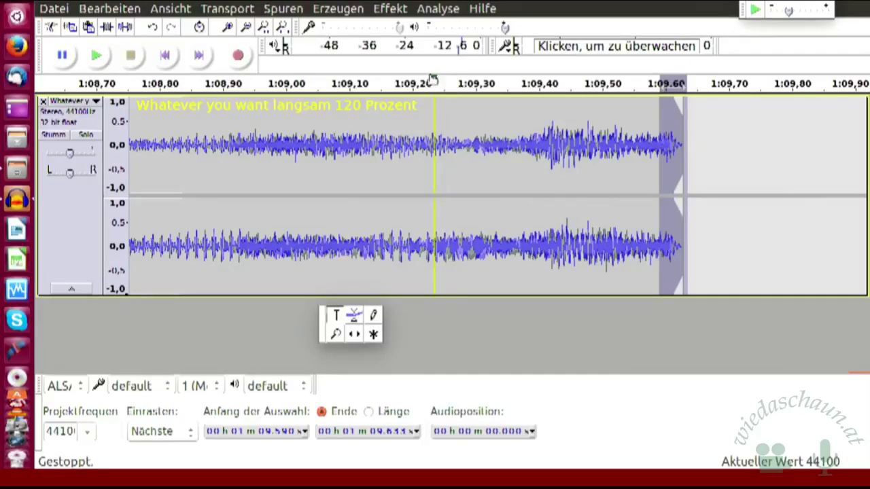
click(384, 9)
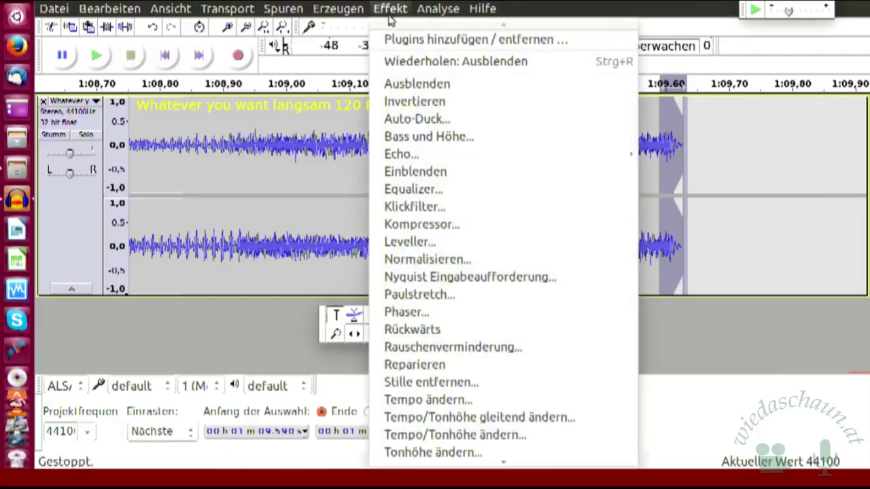
click(416, 85)
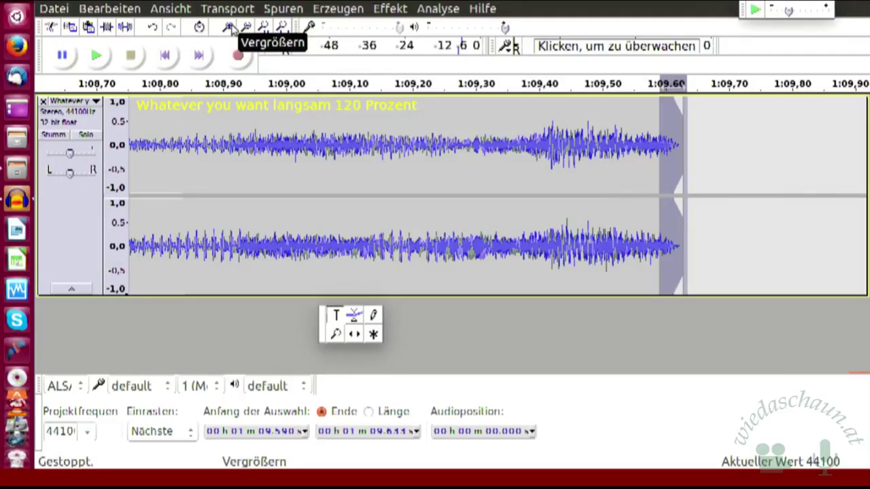
- Place the cursor at 1:09.420 and zoom in eight steps until single samples show
click(582, 112)
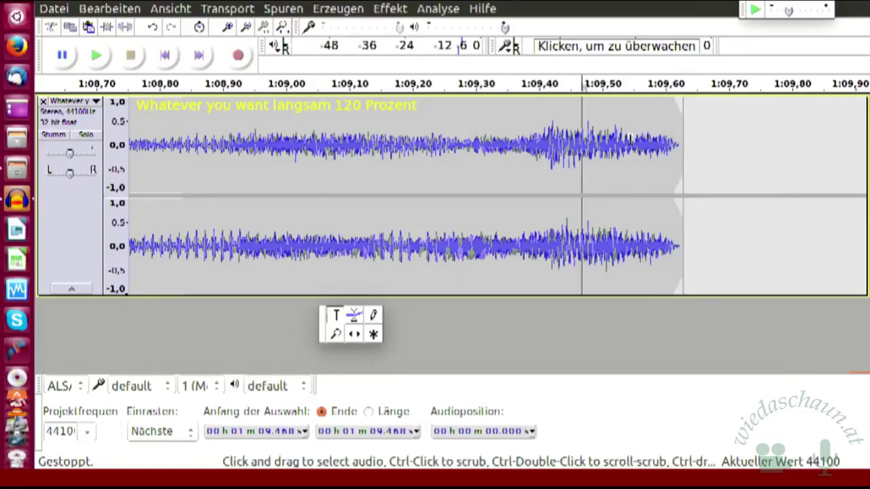
click(552, 122)
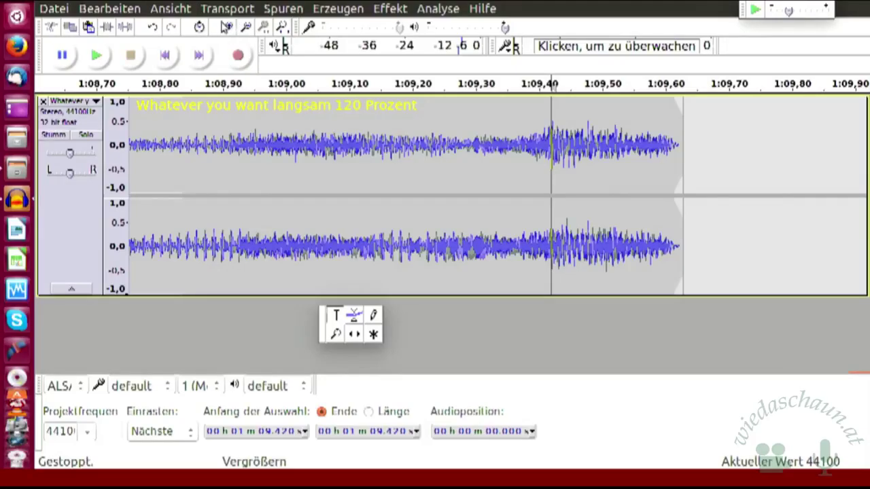
click(227, 28)
click(226, 27)
click(226, 28)
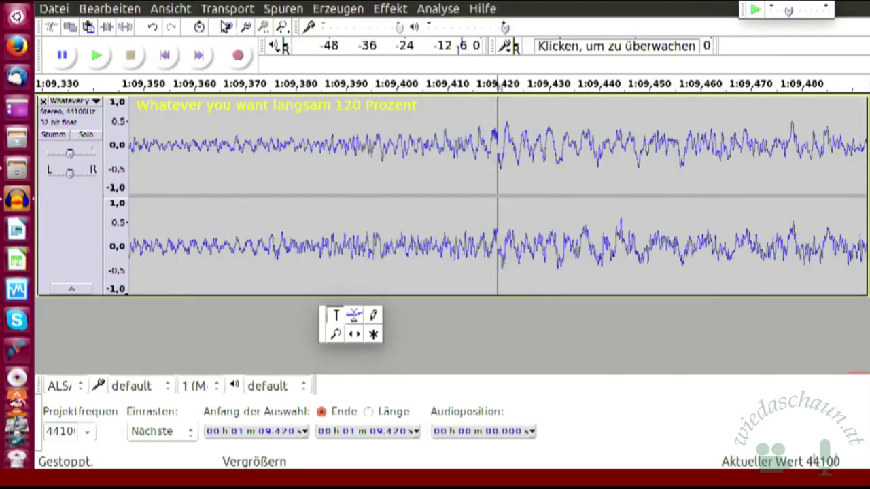
click(226, 28)
click(226, 28)
click(227, 27)
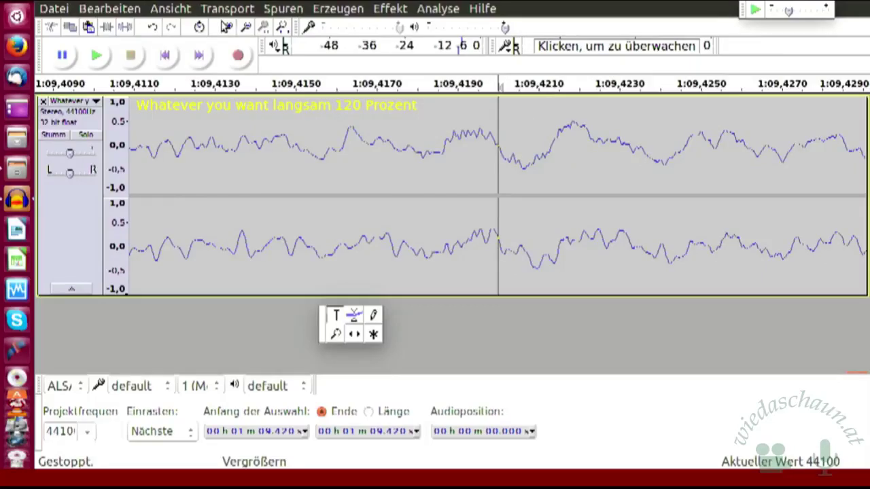
click(226, 27)
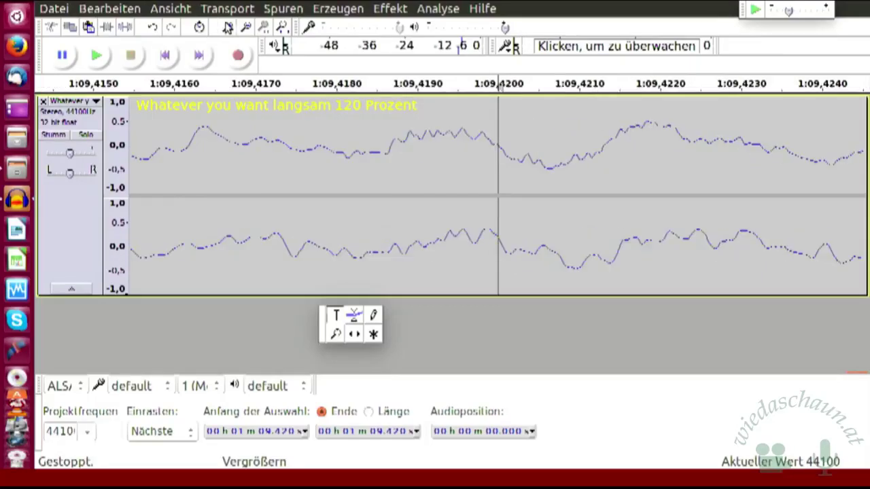
click(227, 28)
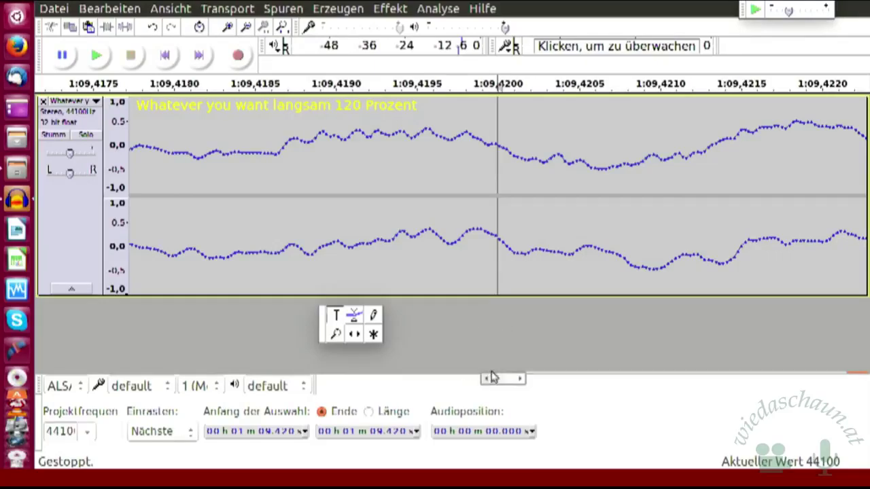
mouse_move(496, 382)
mouse_down()
mouse_move(507, 384)
mouse_move(486, 383)
mouse_up()
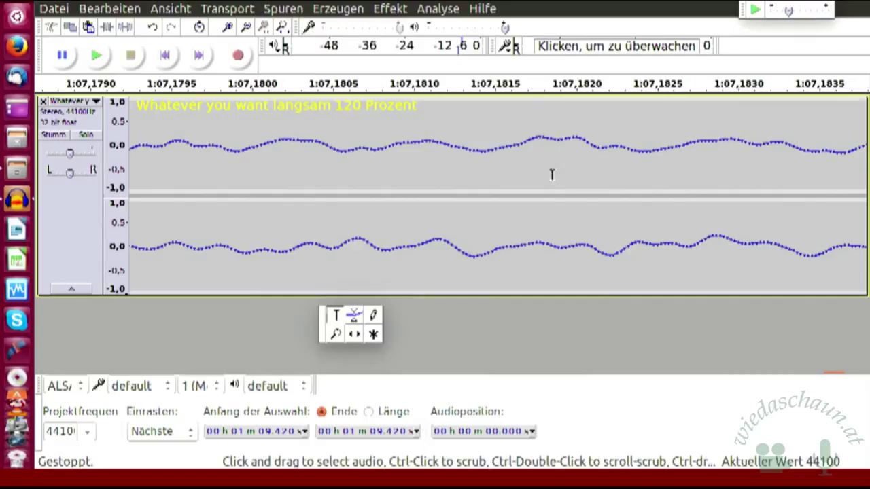
click(540, 138)
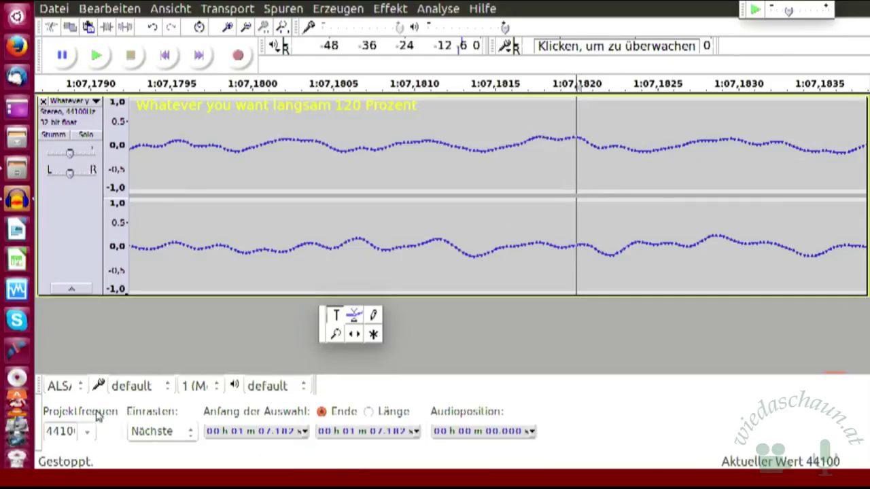
click(335, 315)
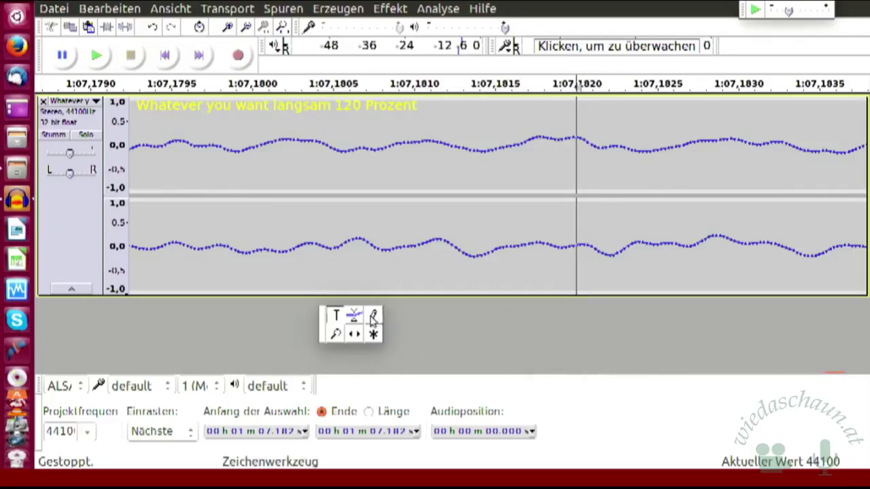
- Use the Draw tool to redraw upper-channel samples just before 1:07.182 into a flat line
click(373, 316)
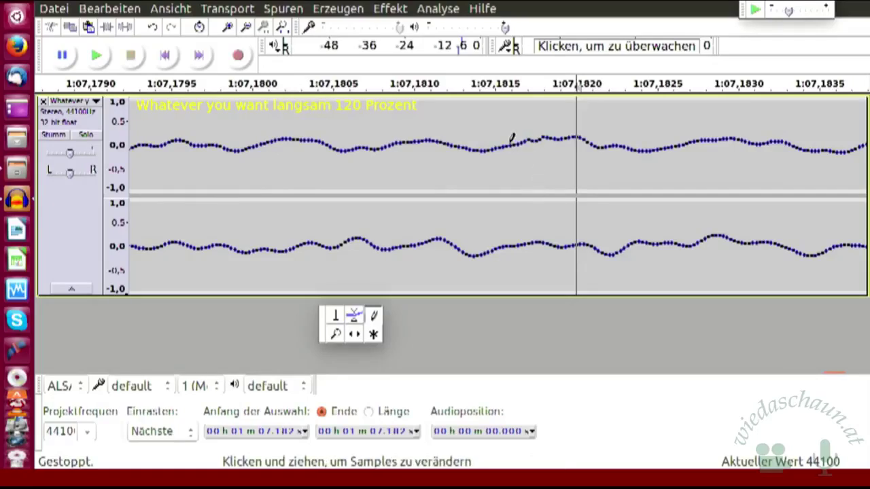
drag(508, 139, 306, 139)
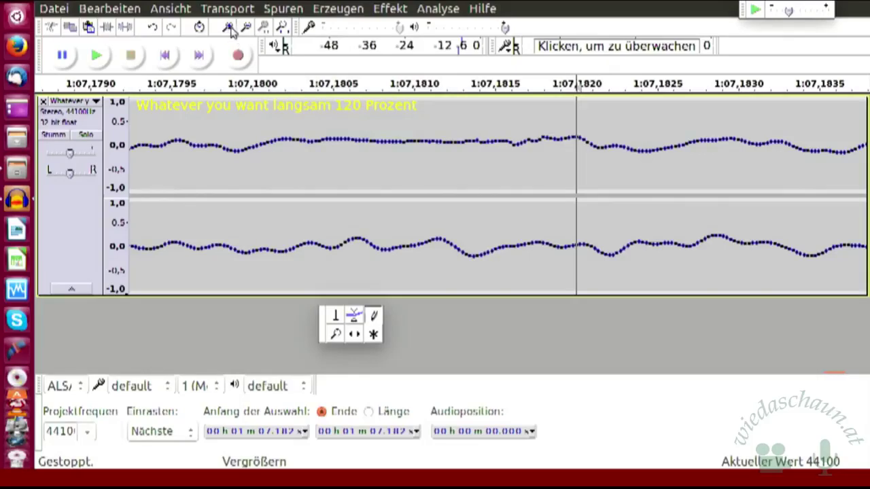
- Zoom out five steps, then back in until samples around 1:07.182 are widely spaced
click(247, 28)
click(248, 29)
click(248, 28)
click(248, 28)
click(248, 28)
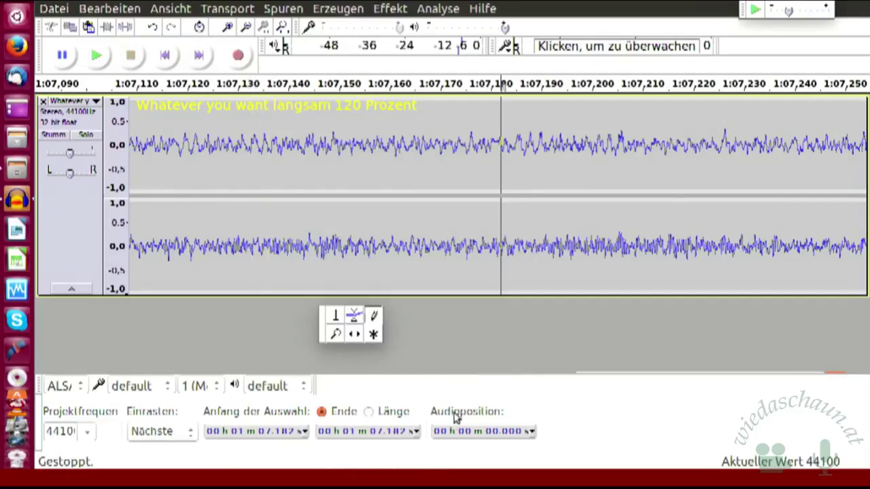
click(230, 27)
click(232, 27)
click(232, 27)
click(232, 27)
click(247, 27)
click(247, 27)
click(249, 28)
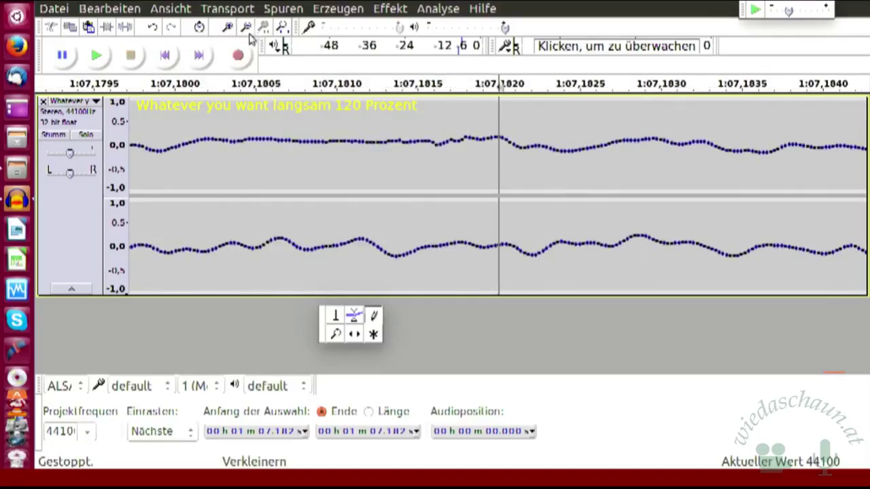
click(231, 29)
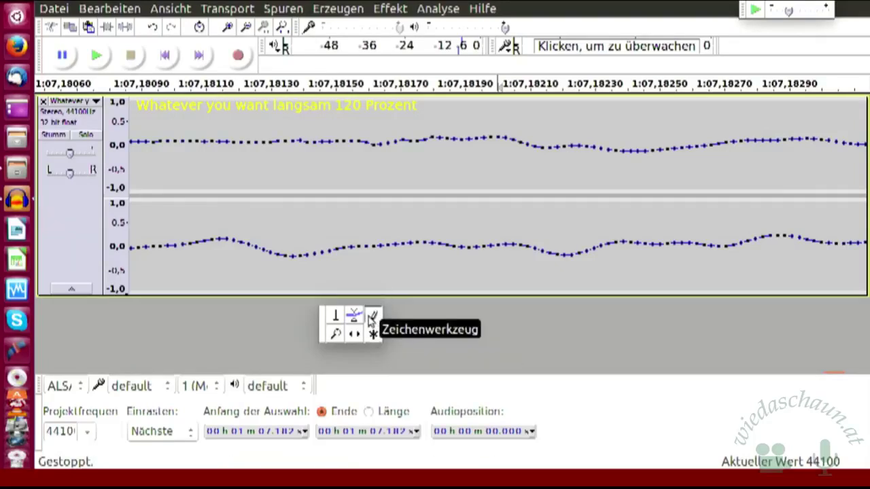
- Drag one upper-channel sample down with the Draw tool to make a dip near 1:07.182
click(373, 314)
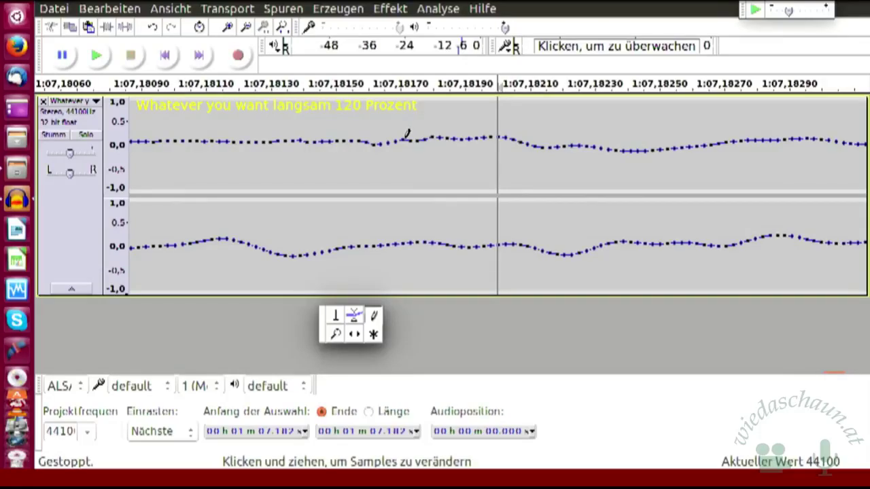
mouse_move(404, 141)
mouse_down()
mouse_move(405, 156)
mouse_move(407, 140)
mouse_up()
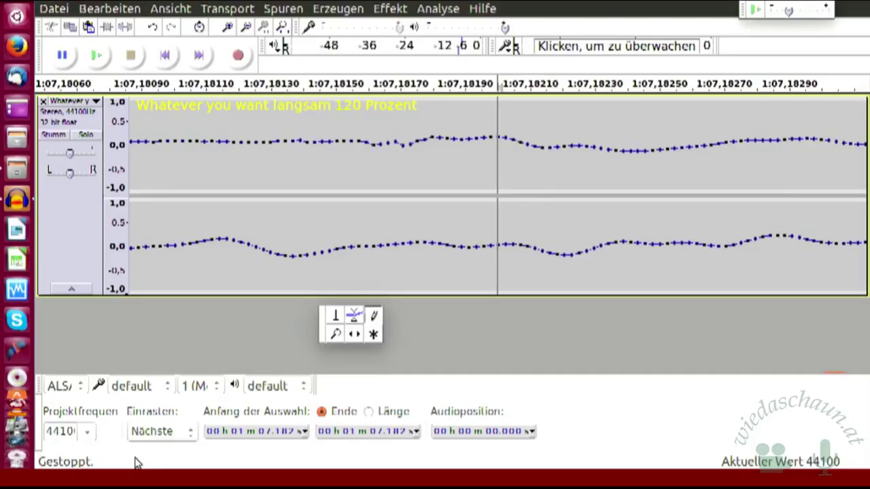
key(ctrl+1)
key(ctrl+1)
key(ctrl+1)
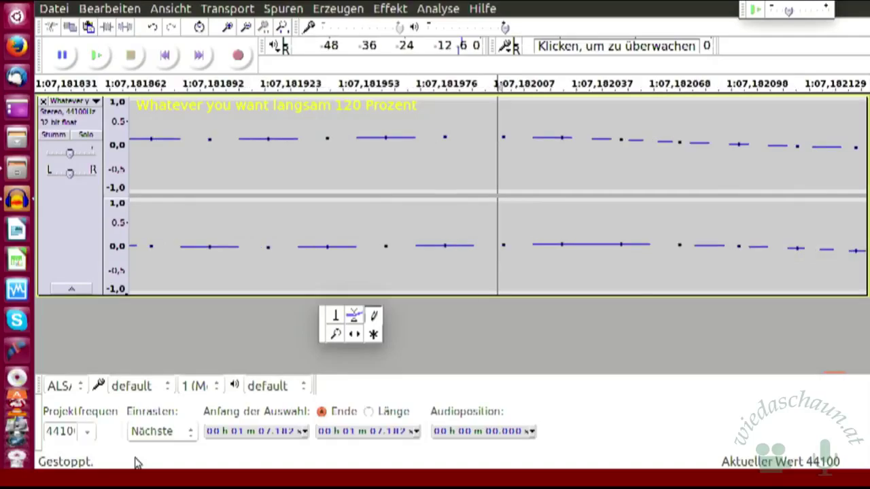
key(ctrl+2)
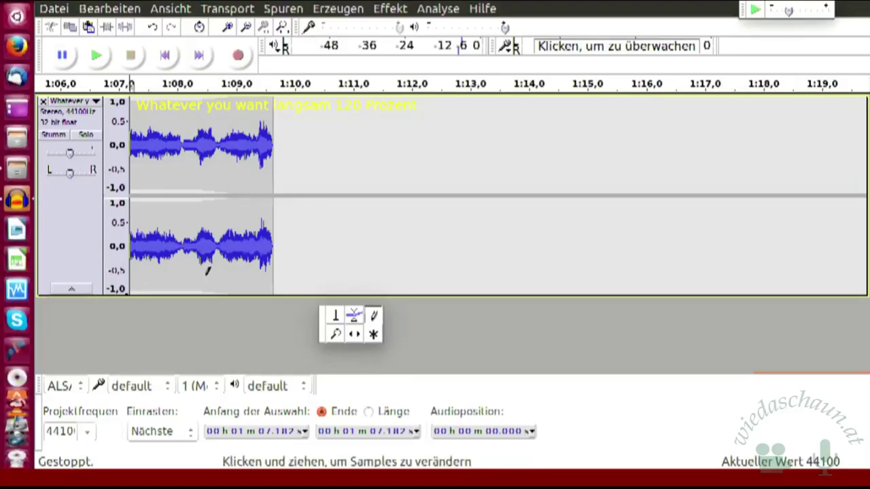
- Switch from the Draw tool to the Selection tool
click(335, 315)
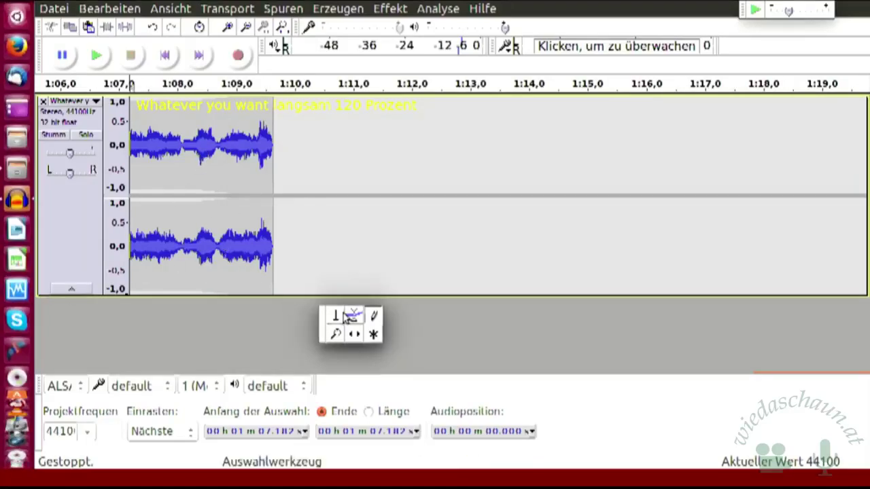
- Play from about 1:09.06, zoom out to the whole clip, then skip to start and end
click(239, 180)
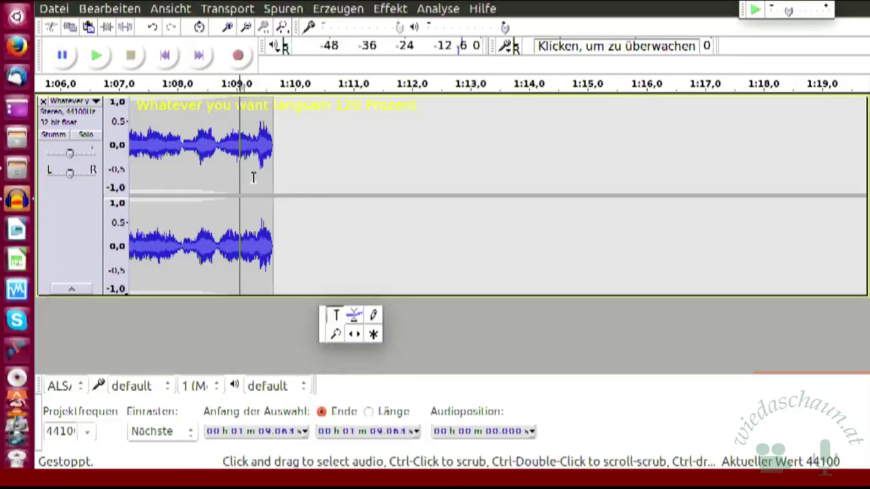
key(space)
key(ctrl+3)
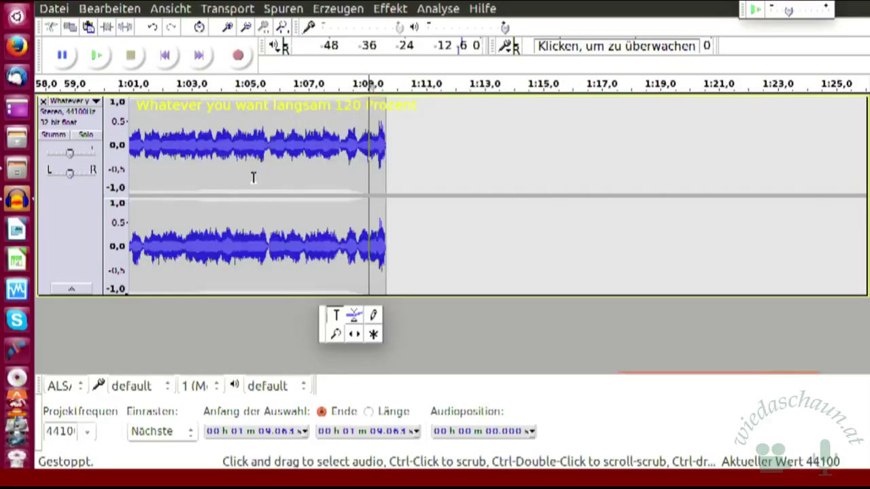
key(ctrl+3)
key(ctrl+3)
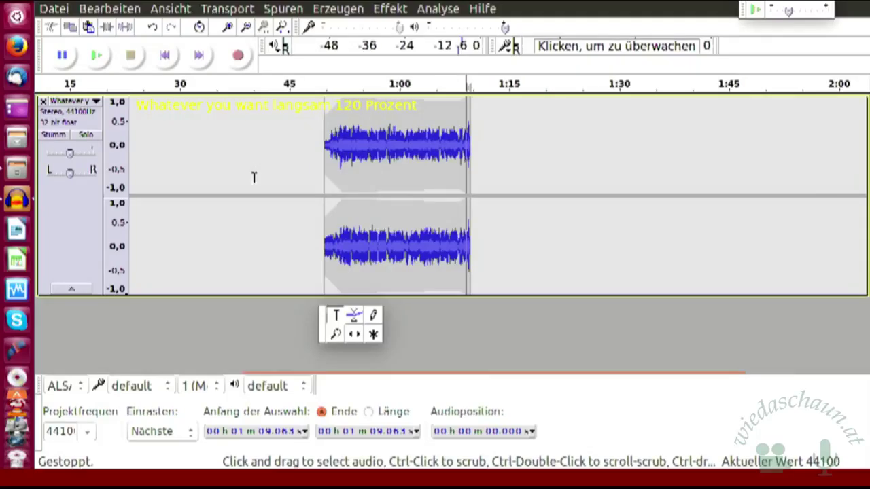
key(ctrl+3)
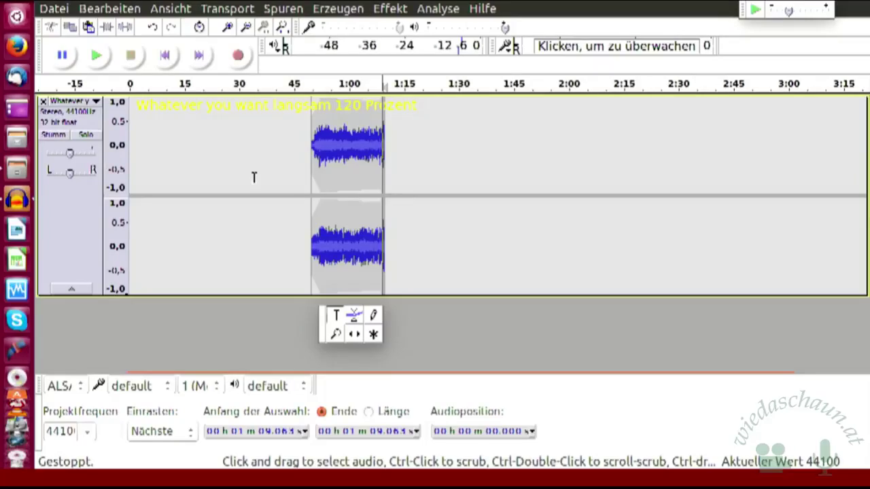
key(ctrl+2)
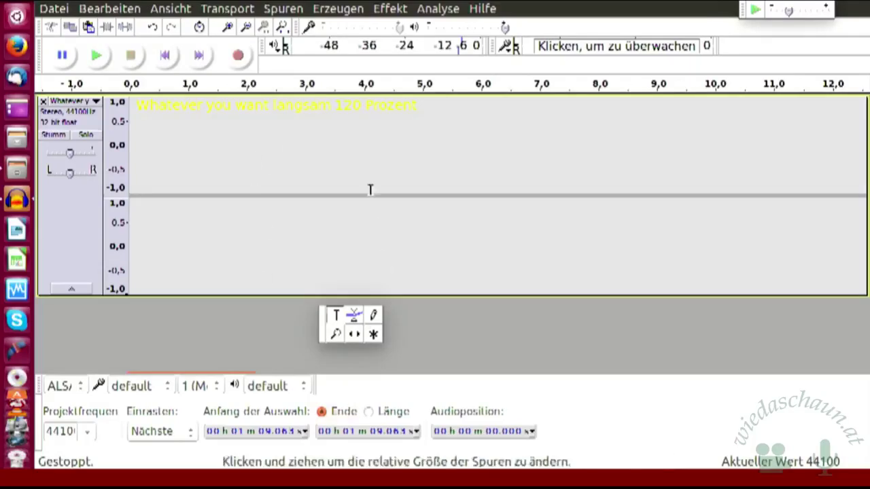
click(169, 57)
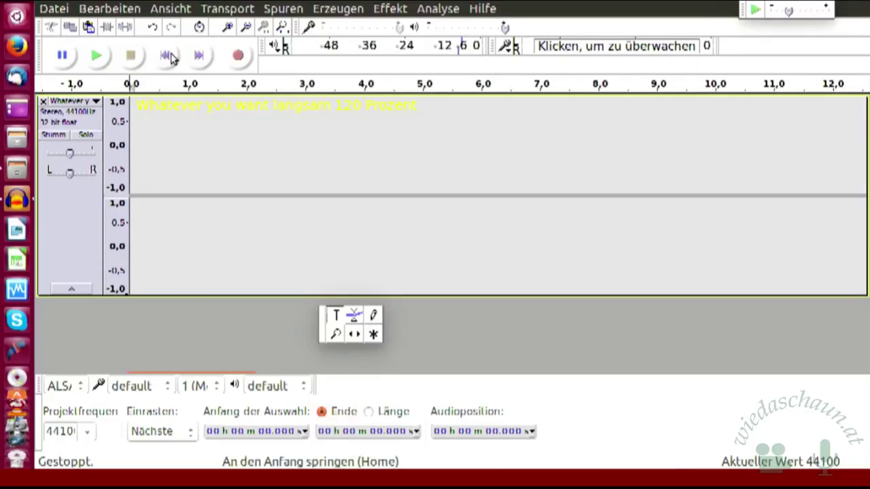
click(201, 59)
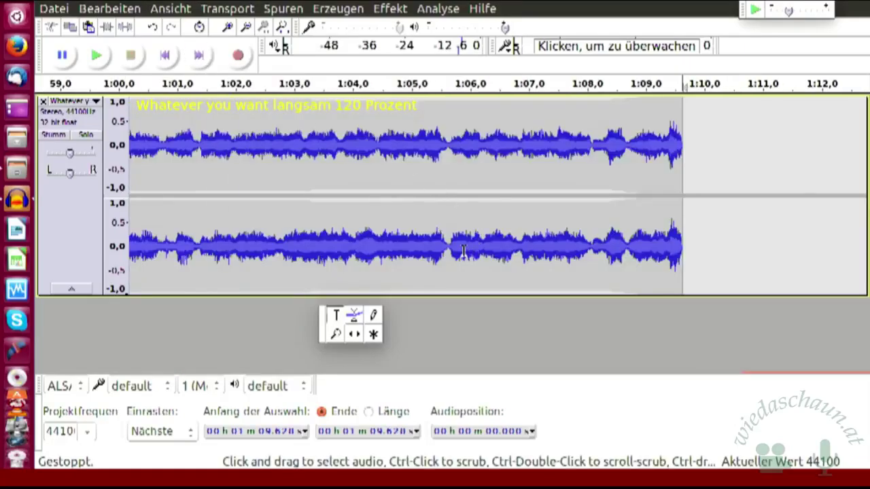
- Zoom in on the clip's final three seconds and place the play position at about 1:08.13
key(ctrl+1)
key(ctrl+1)
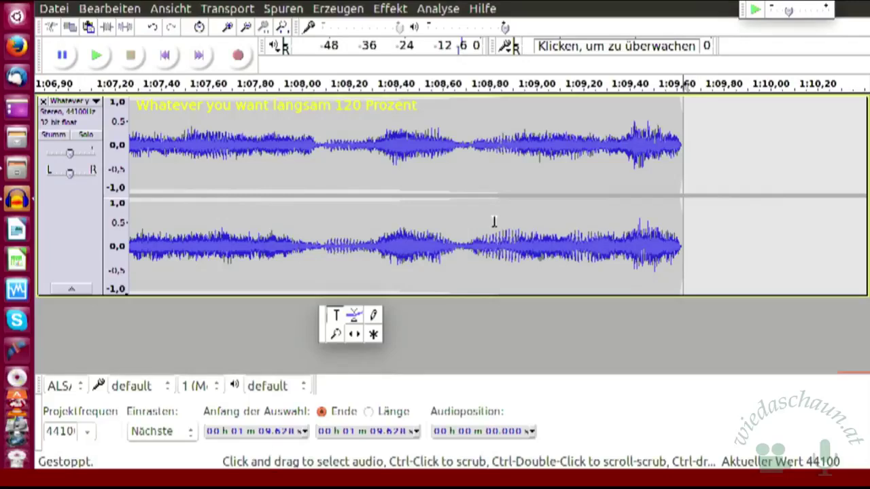
click(330, 178)
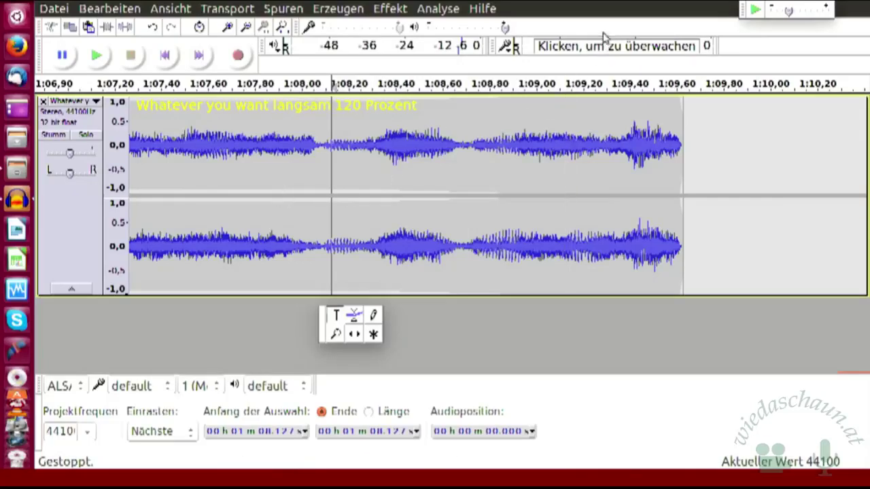
click(482, 9)
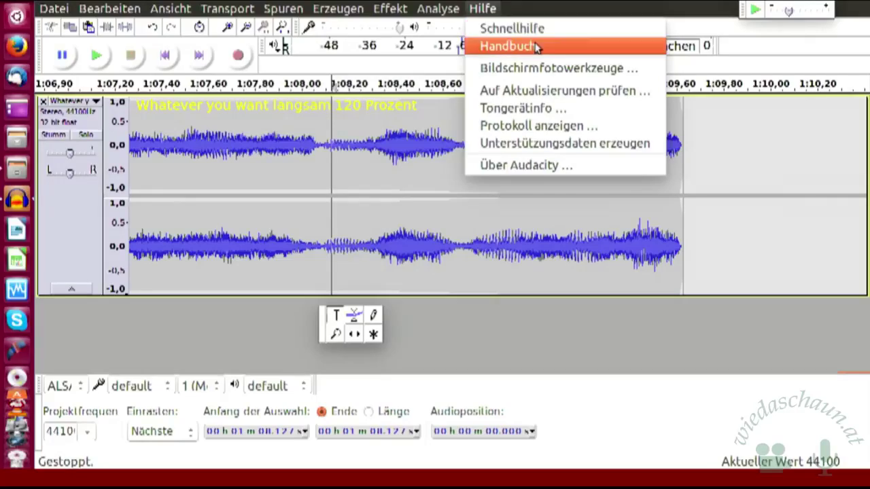
click(536, 46)
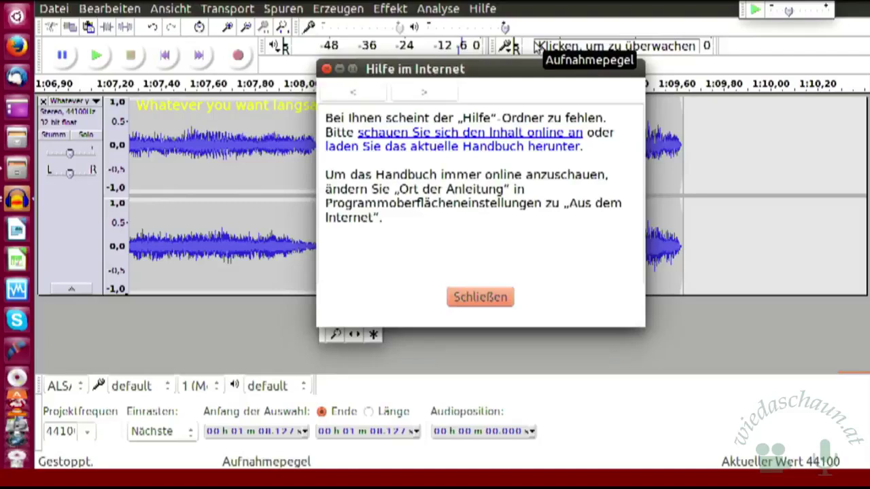
click(476, 304)
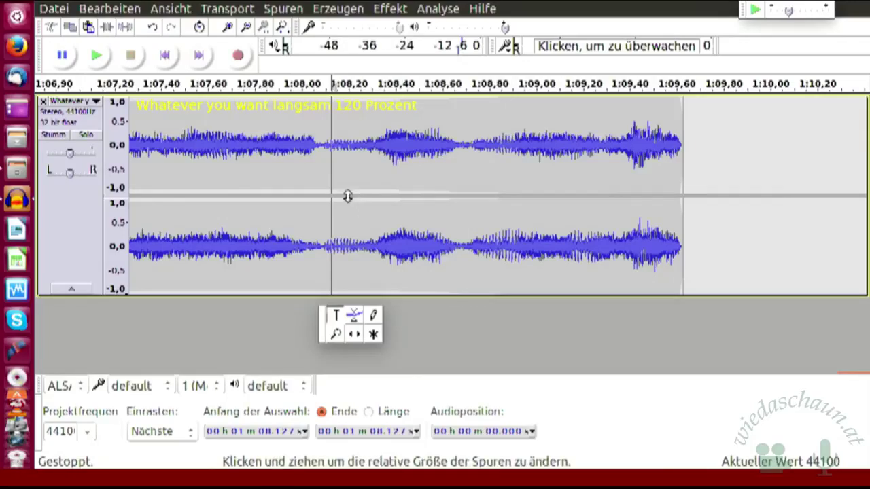
- Open Links.odt from Linuxtage 2017 > Links und Tastenkombinationen, dismissing the missing-file error
click(20, 176)
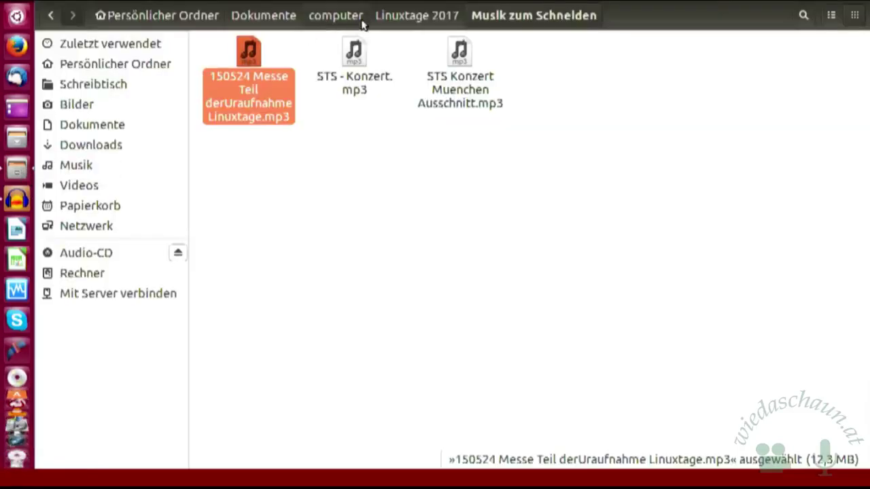
click(401, 18)
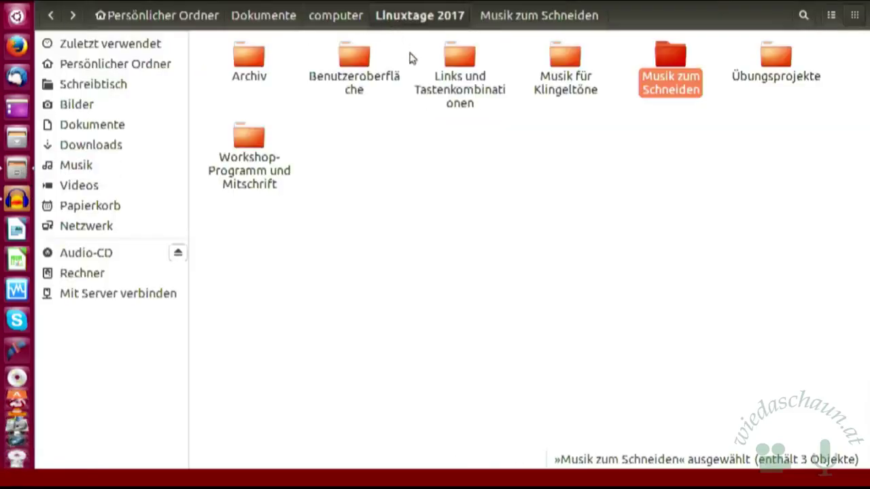
double_click(459, 59)
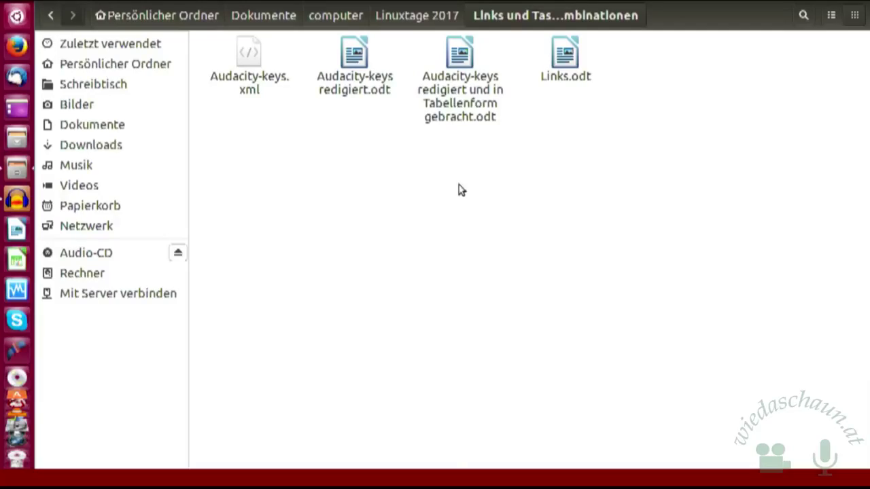
double_click(567, 58)
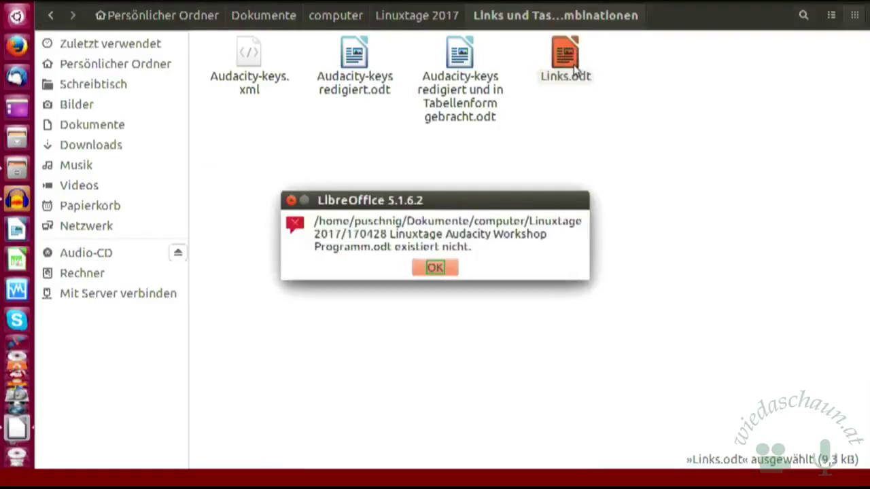
click(435, 267)
- Dismiss the follow-up access error and close Links.odt with Ctrl+Q
click(437, 267)
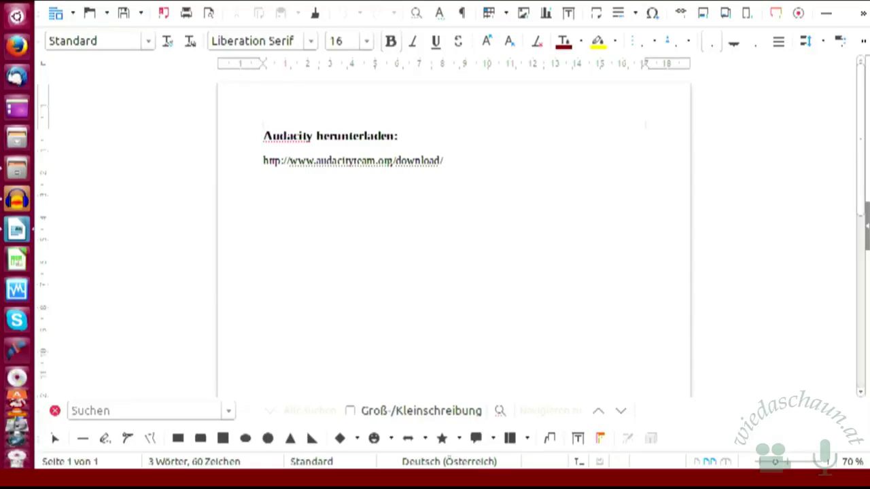
key(ctrl+q)
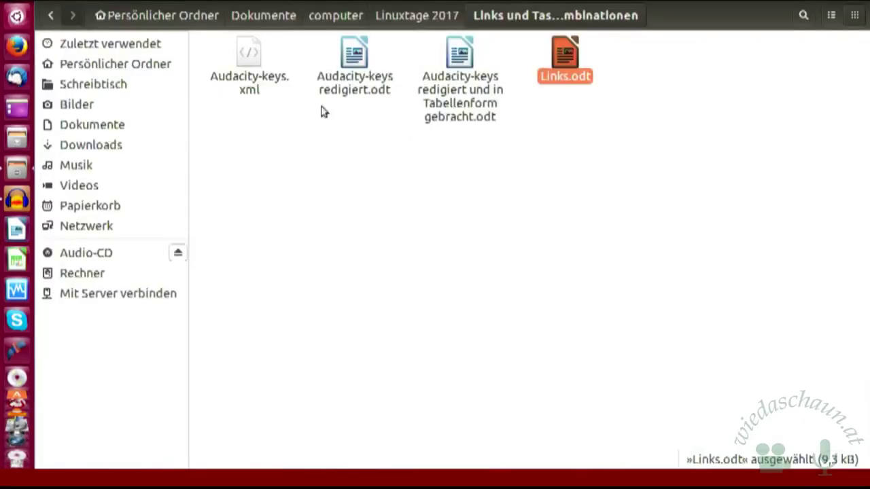
- Open Audacity-keys.xml with 'Mit Firefox Web Browser öffnen', then return to the file manager
click(250, 57)
right_click(249, 54)
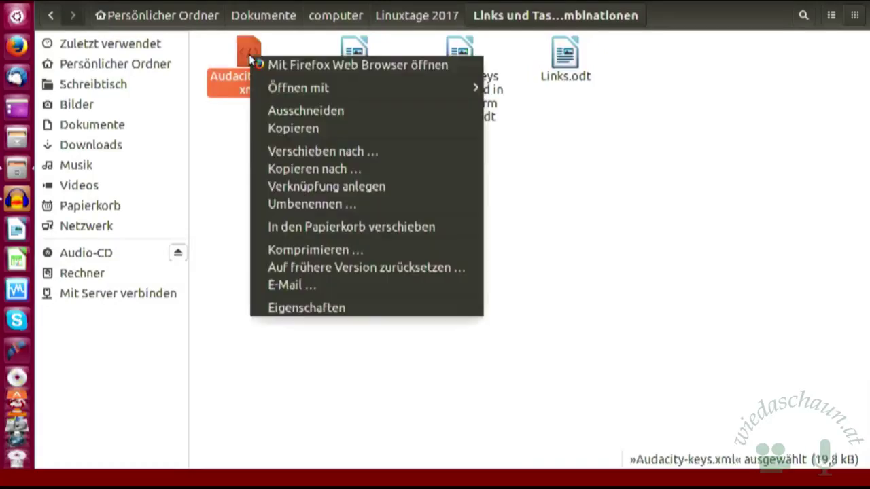
click(340, 64)
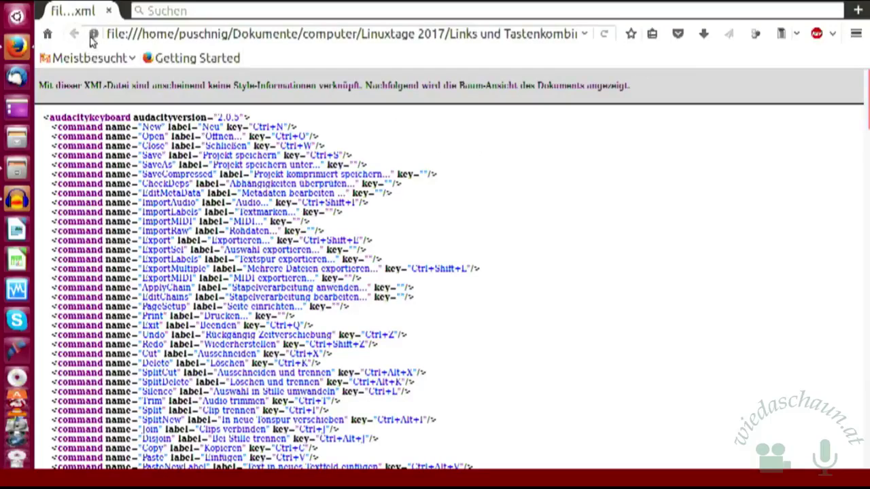
click(19, 170)
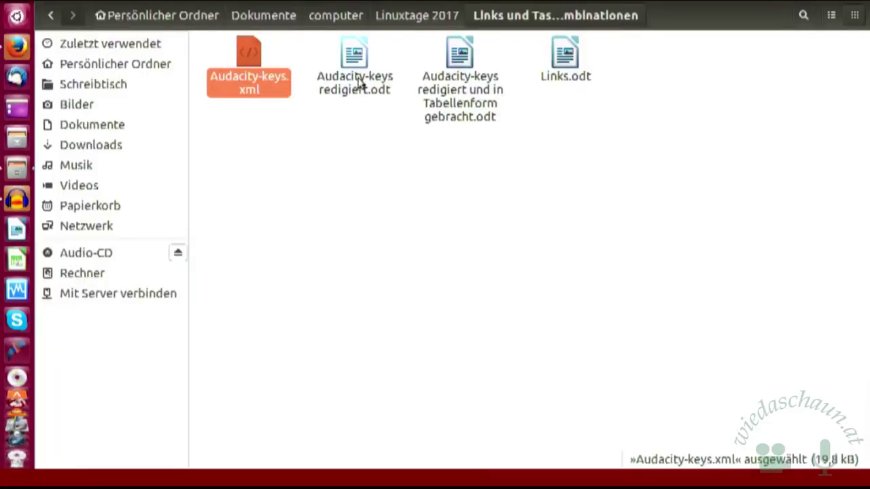
- Open the Audacity-keys Tabellenform document, discarding the recovery data with Wiederherstellungsdaten verwerfen and Ja
double_click(451, 83)
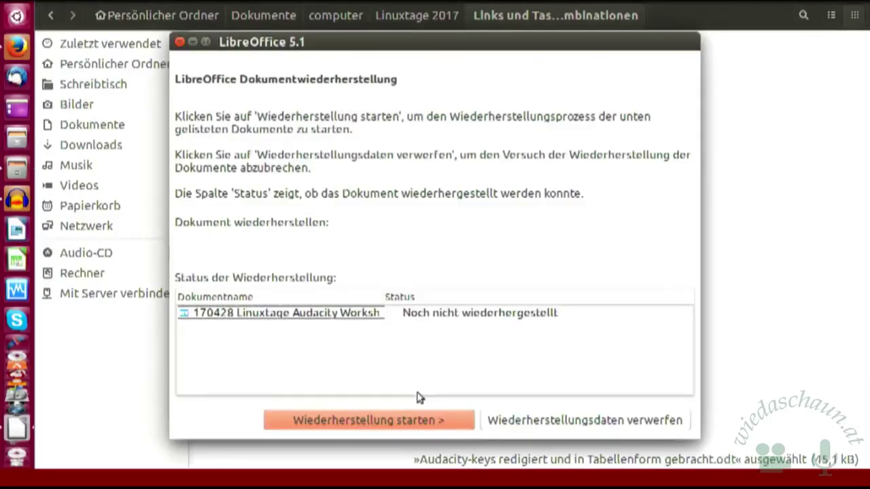
click(523, 427)
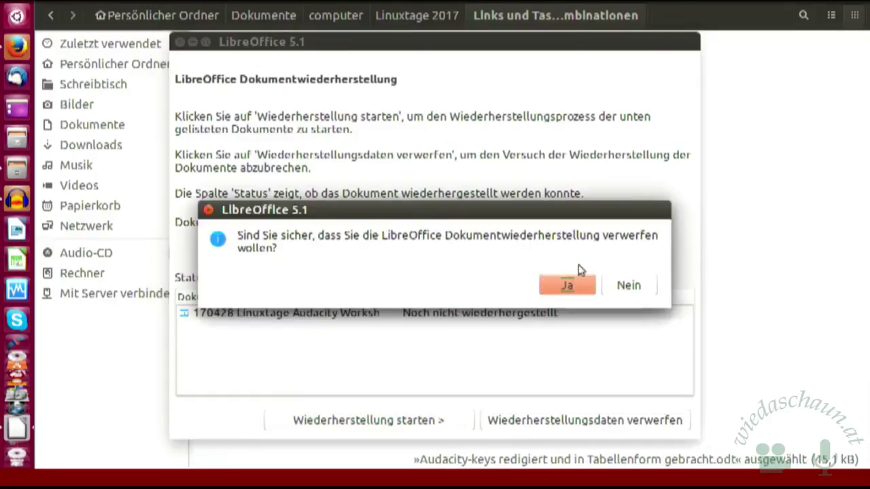
click(568, 287)
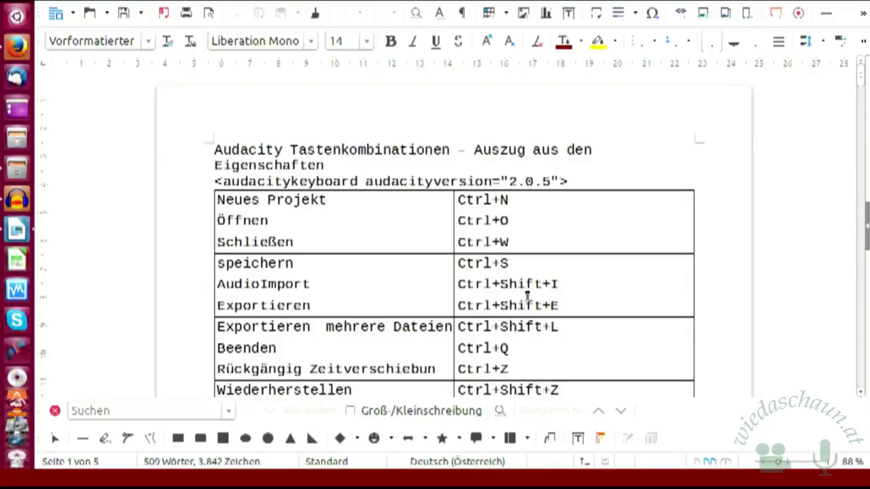
- Scroll down through the Audacity shortcut table, including Ausschneiden (Alt+X) and Löschen (Alt+K), then back up
scroll(624, 243, down, 1)
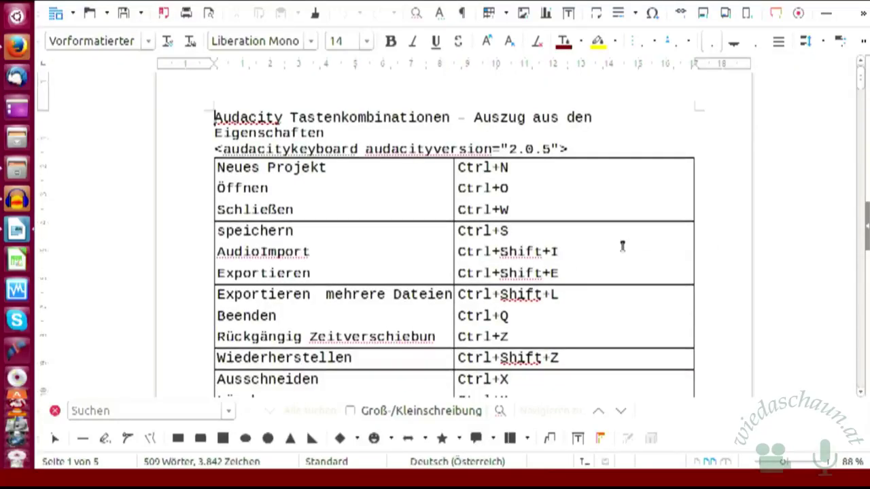
scroll(623, 246, down, 1)
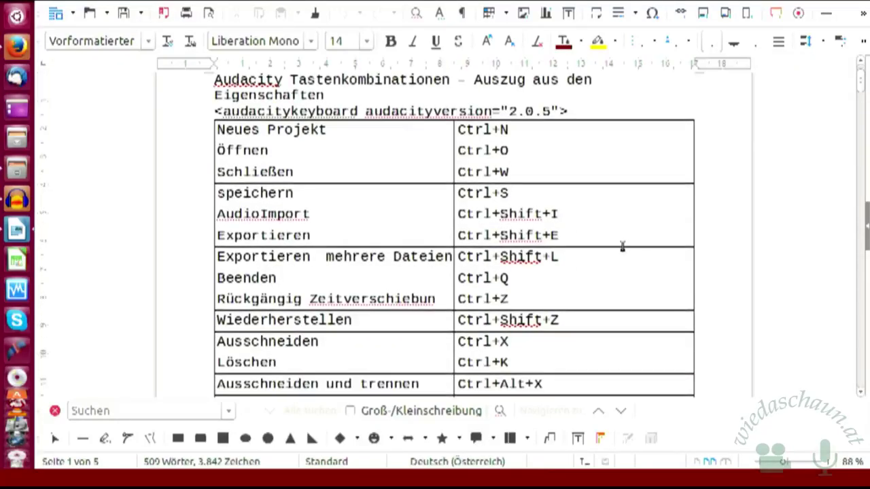
scroll(622, 246, down, 2)
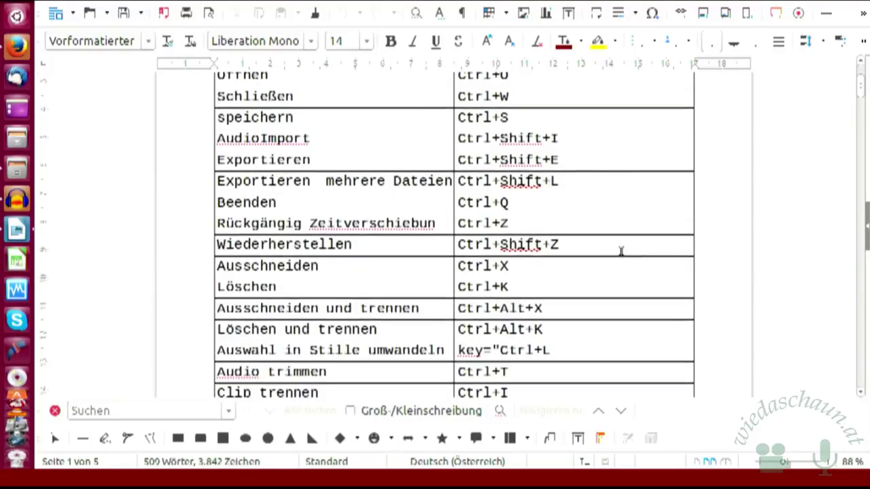
scroll(620, 246, down, 6)
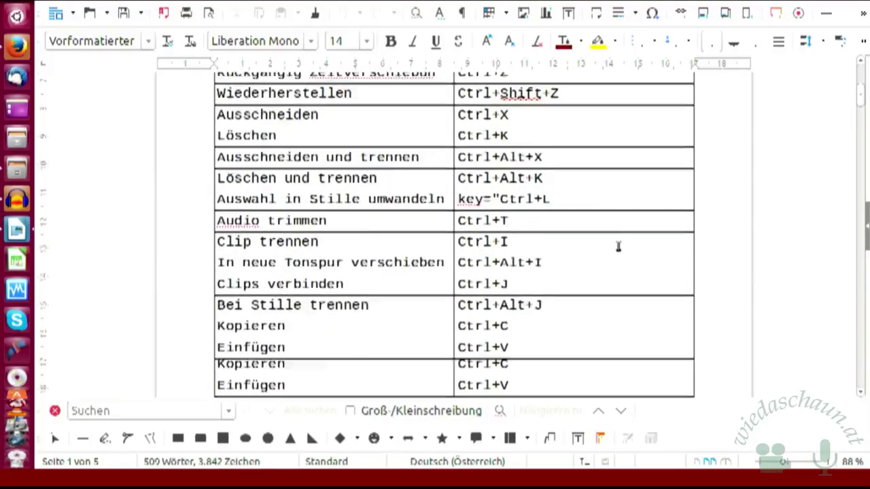
scroll(616, 246, down, 4)
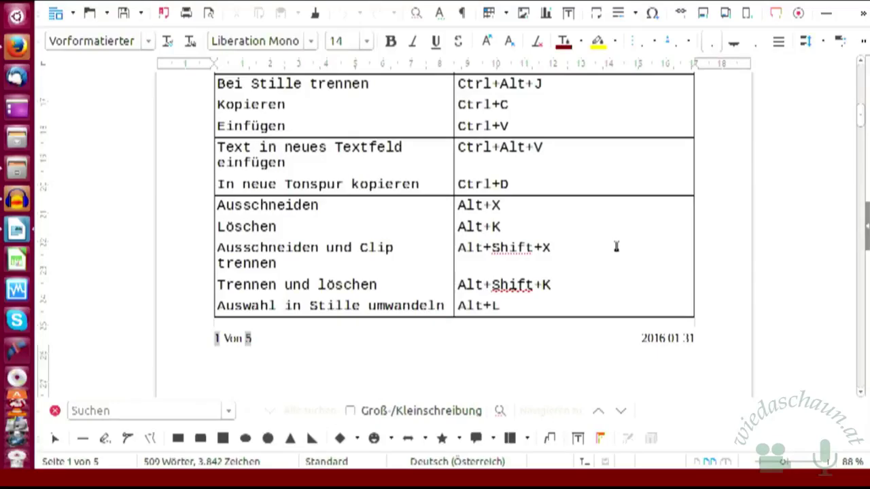
scroll(617, 247, down, 3)
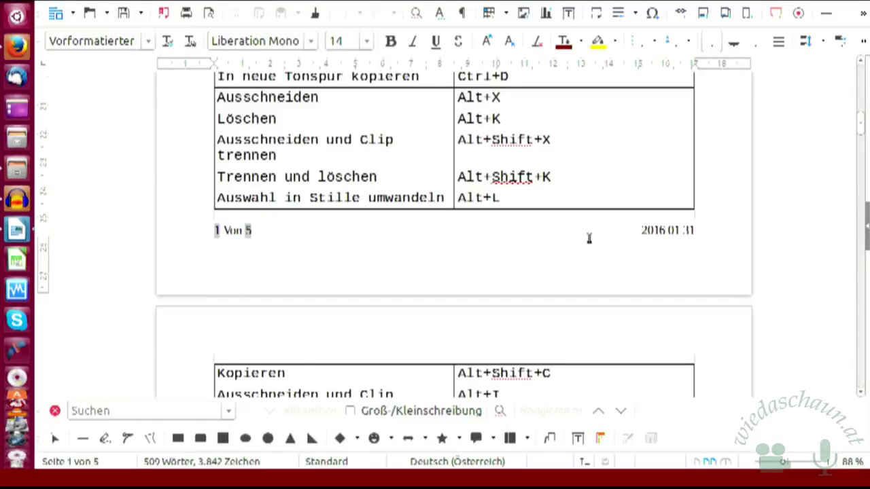
scroll(534, 255, up, 1)
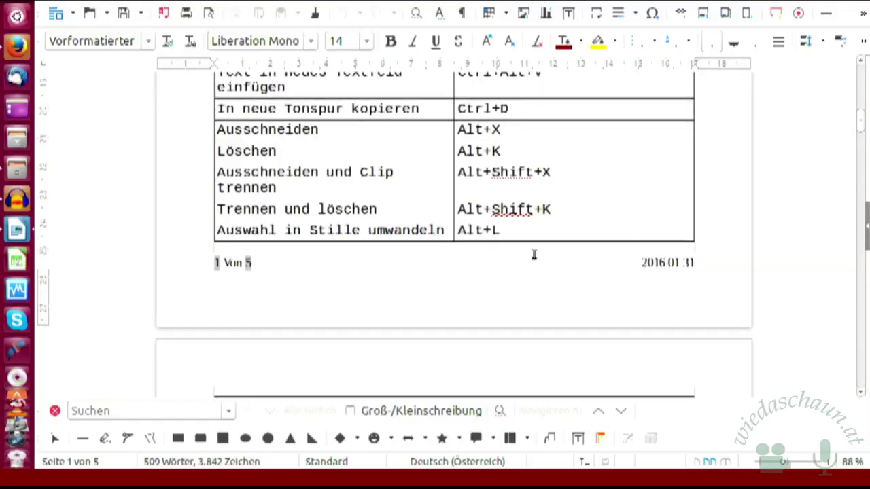
scroll(534, 254, up, 2)
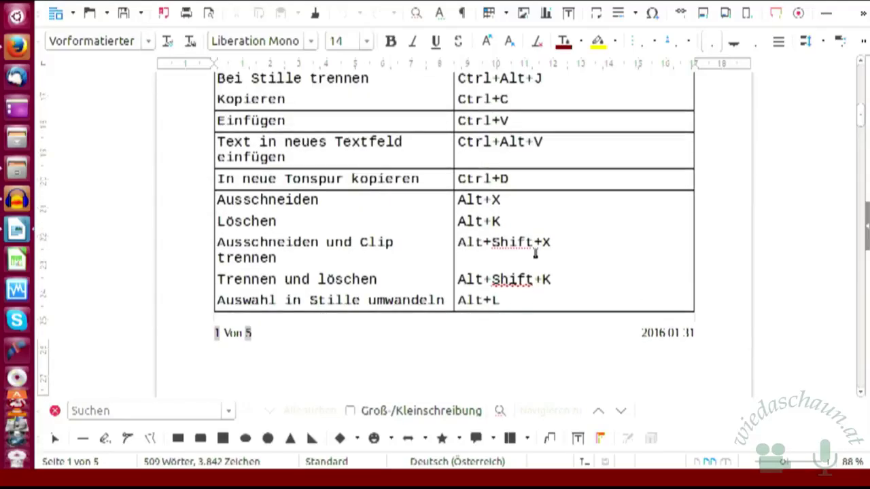
scroll(535, 253, up, 2)
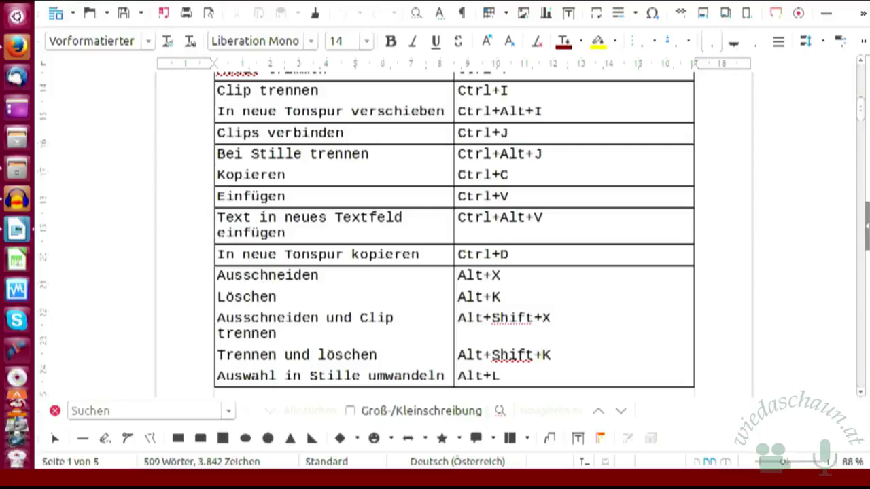
- Close the shortcut-list document and bring the empty Audacity project window to full screen
key(ctrl+q)
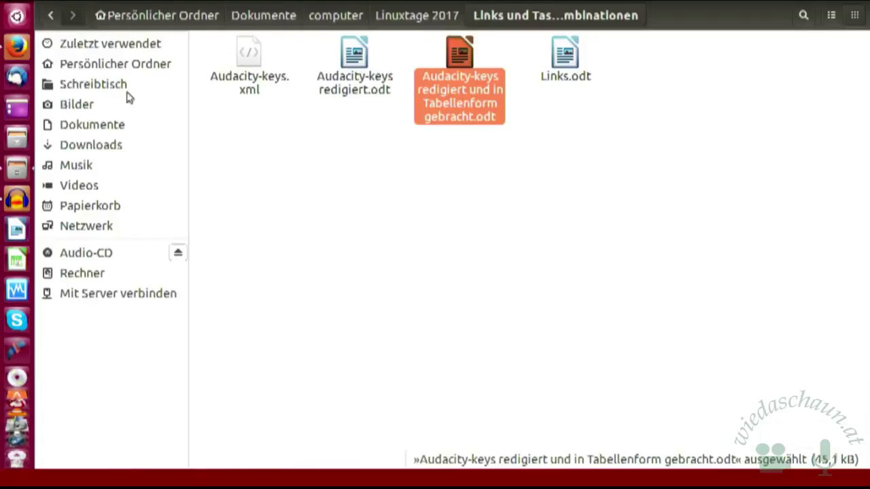
click(17, 199)
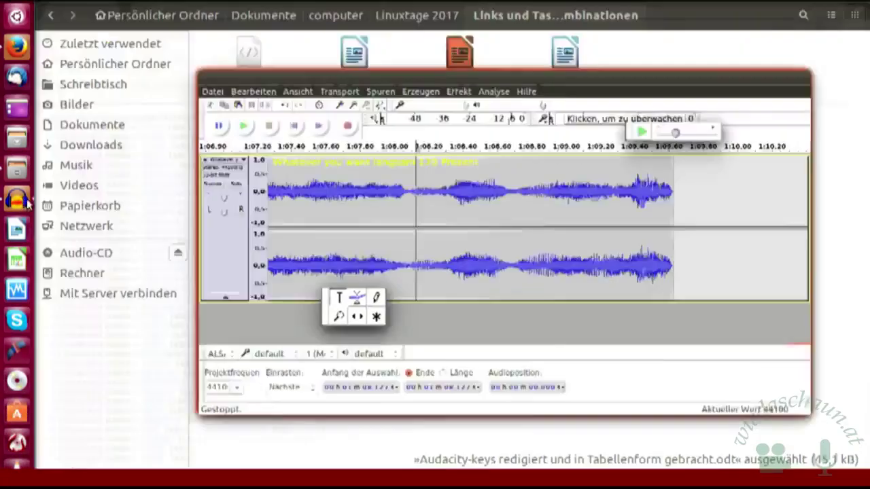
click(17, 198)
click(297, 199)
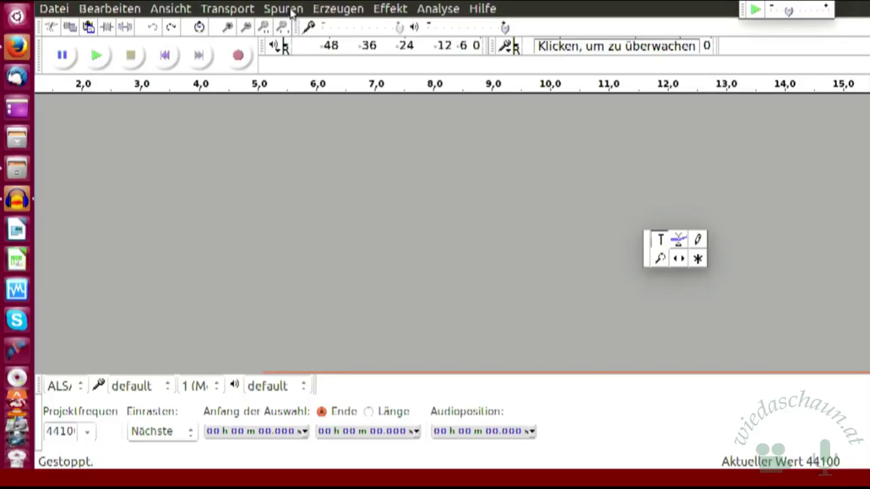
- Import the One Way Wind MP3 through Datei > Importieren > Ton
click(64, 12)
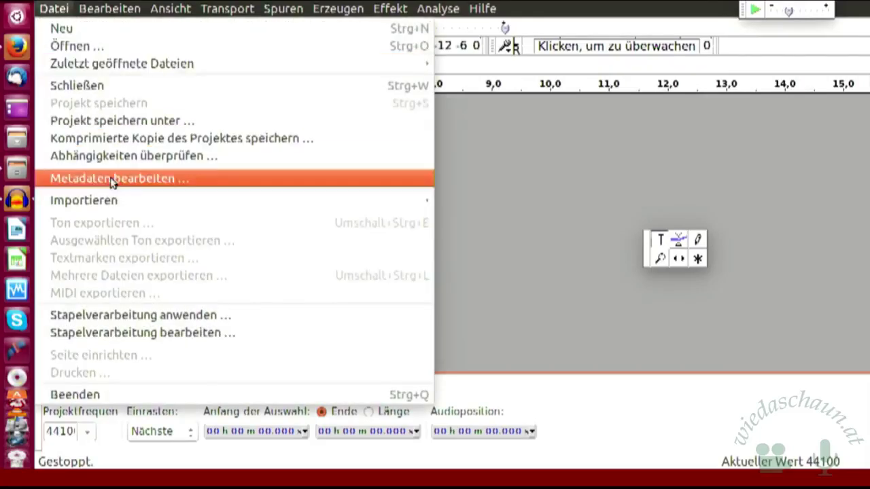
click(121, 206)
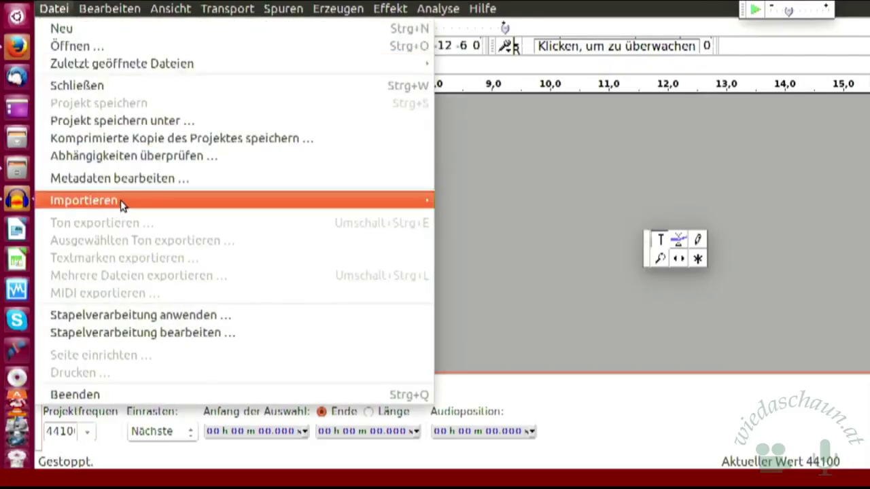
click(121, 204)
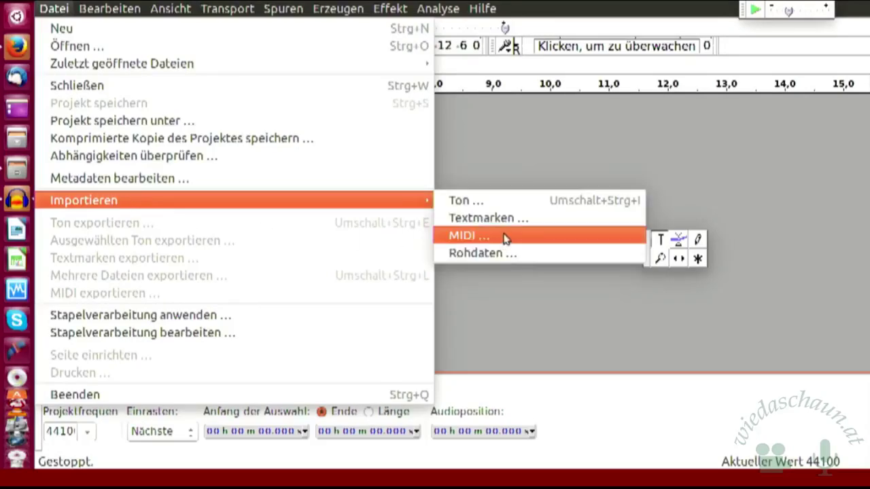
click(503, 206)
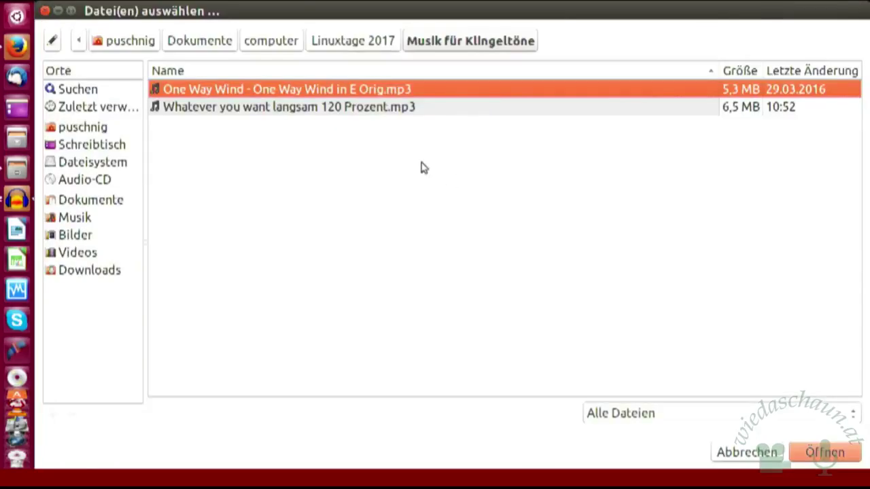
double_click(402, 90)
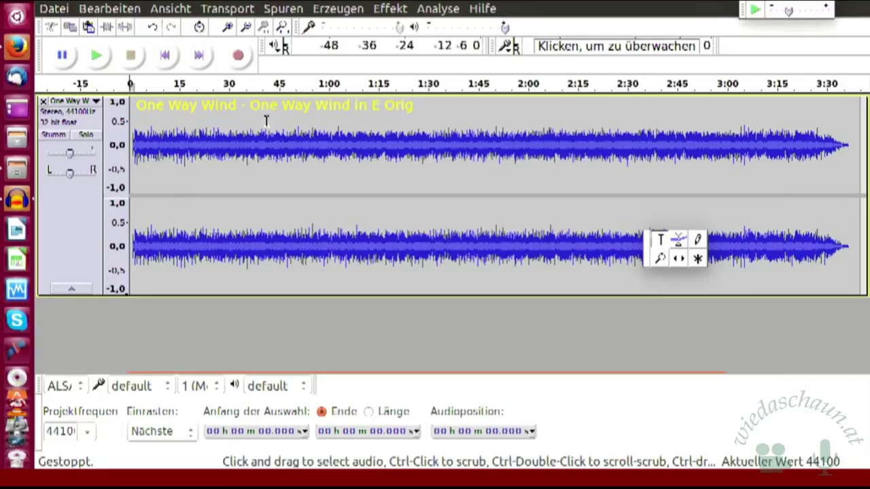
- Play the song from about 38 seconds, then stop playback
click(257, 116)
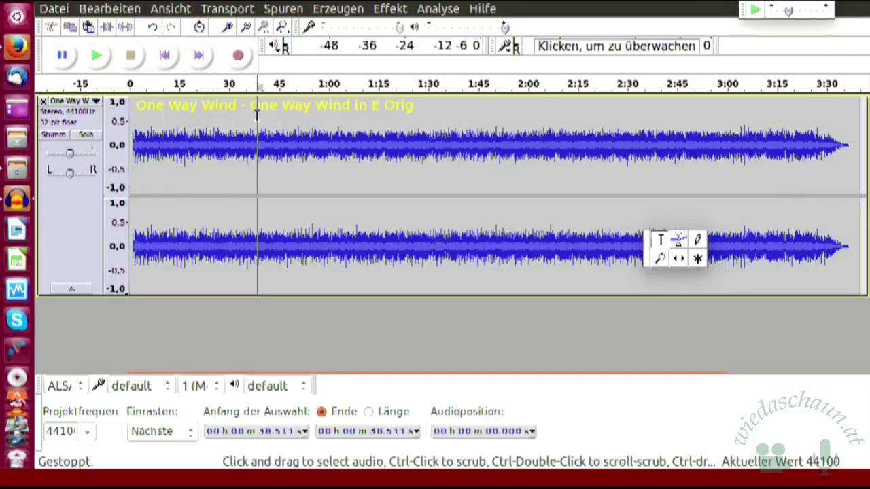
click(97, 58)
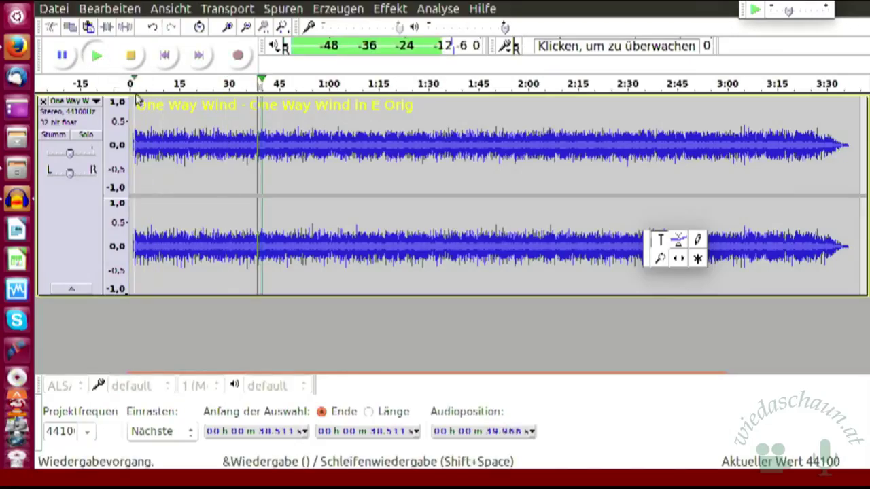
click(298, 120)
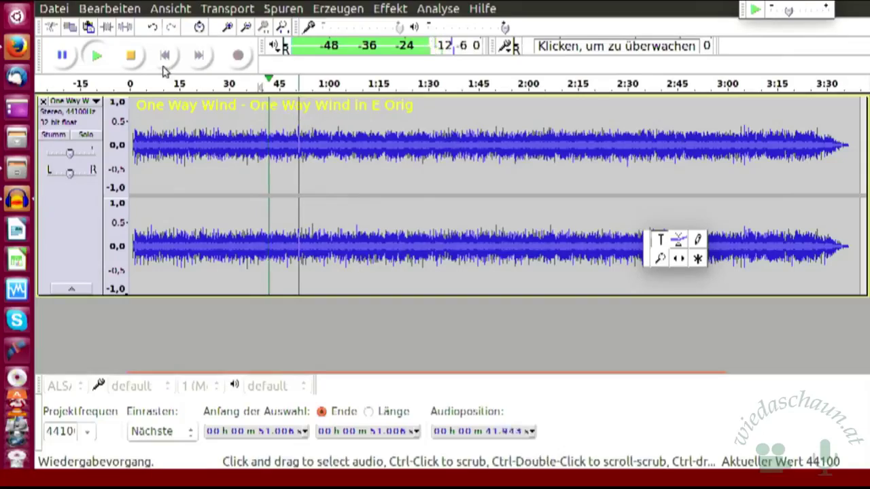
click(131, 55)
- Listen from a later position, stop, and place the cursor at about 1:00.8
click(306, 116)
click(99, 58)
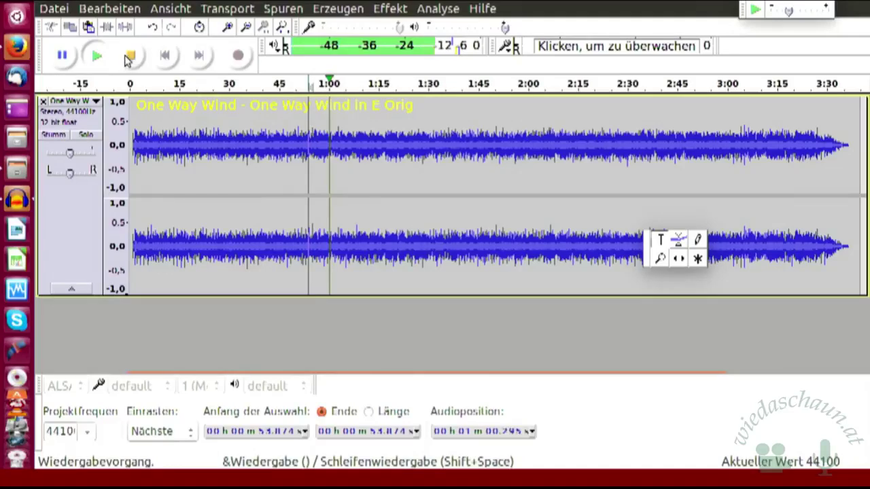
click(129, 57)
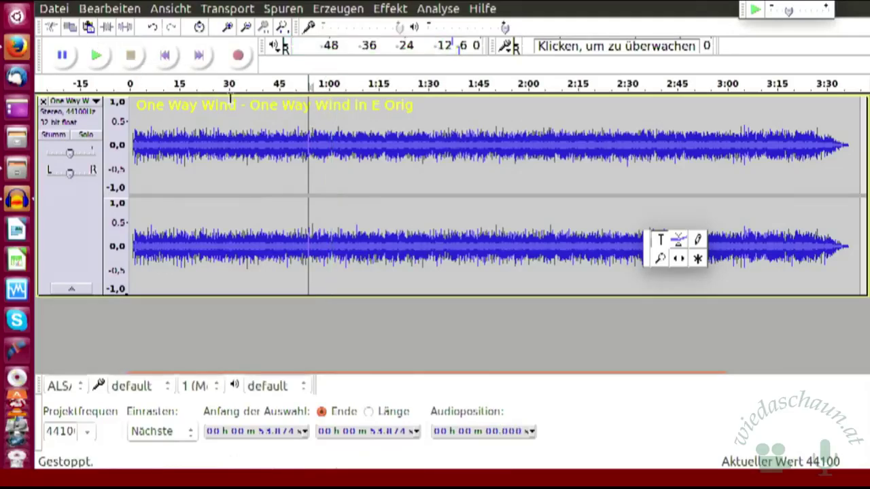
click(332, 119)
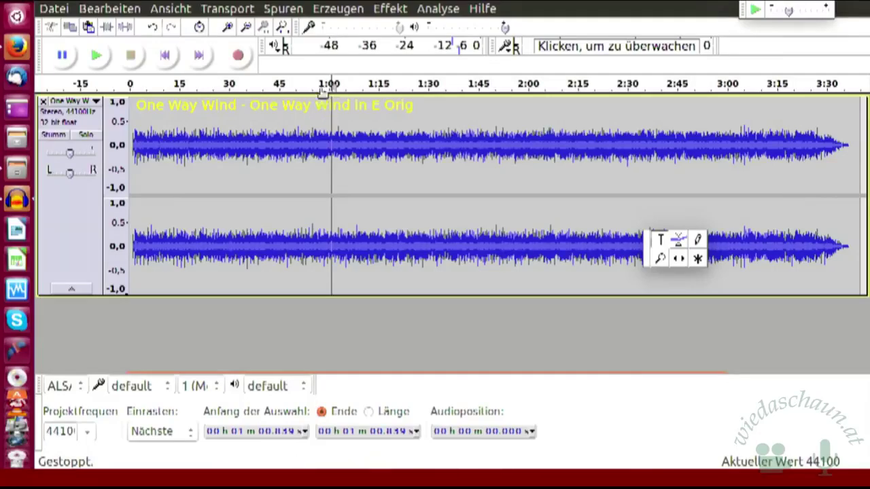
- Record a voice take from 1:00.8 to about 1:21 into a new mono track
click(239, 57)
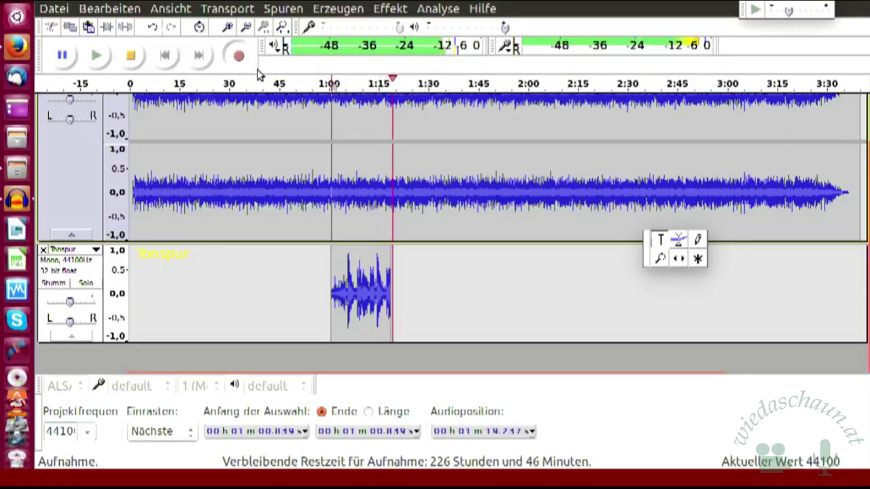
click(131, 55)
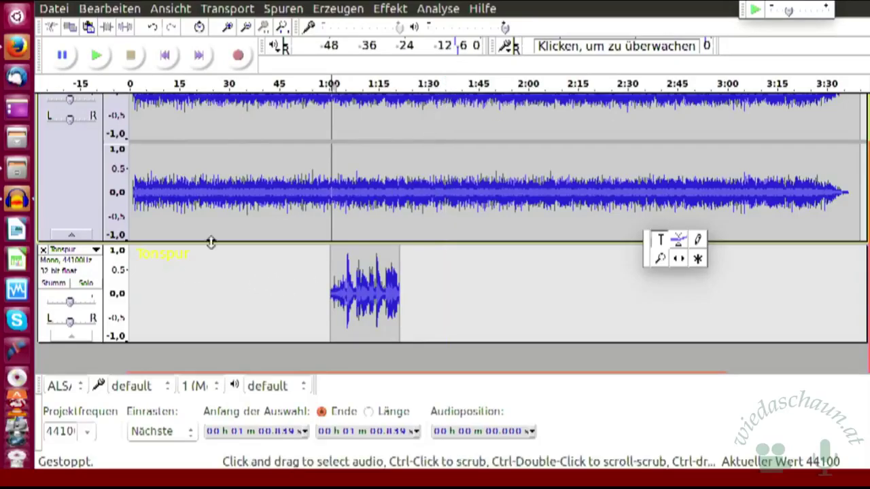
- Play both tracks with the One Way Wind music track muted, then stop
click(96, 56)
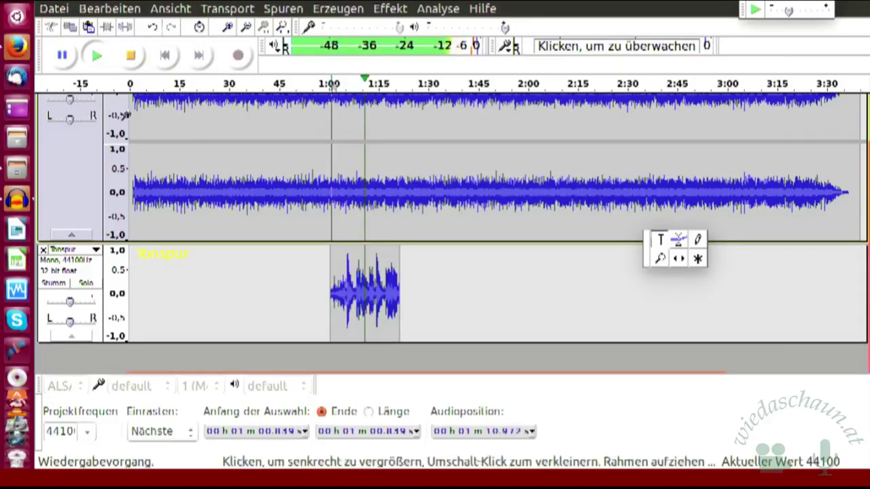
scroll(273, 148, up, 2)
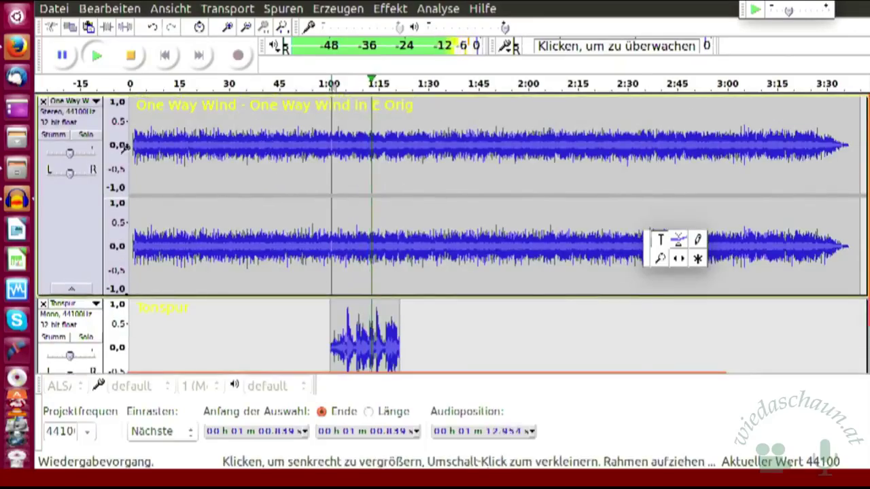
click(56, 134)
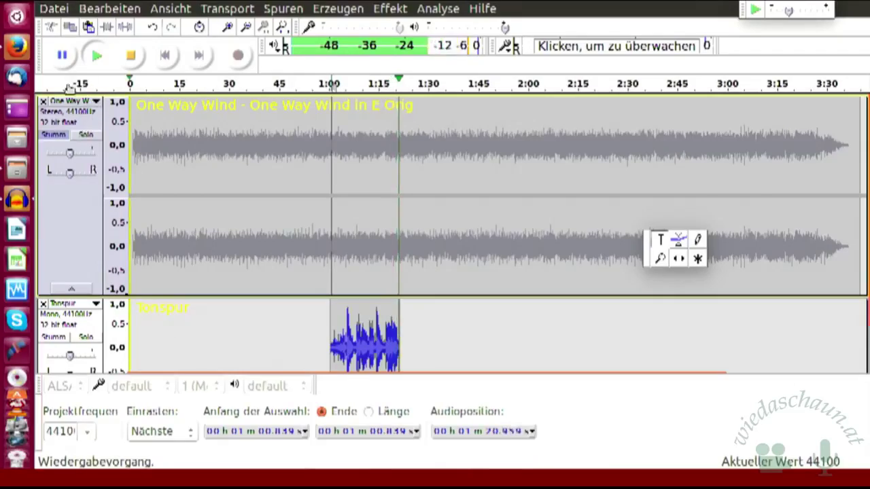
click(131, 58)
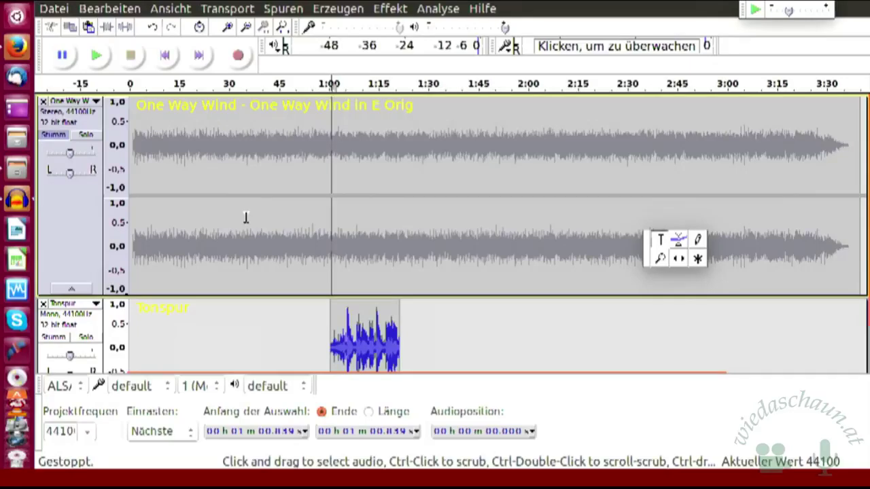
- Mute the Tonspur voice track, unmute the music track, and select the music track
click(55, 337)
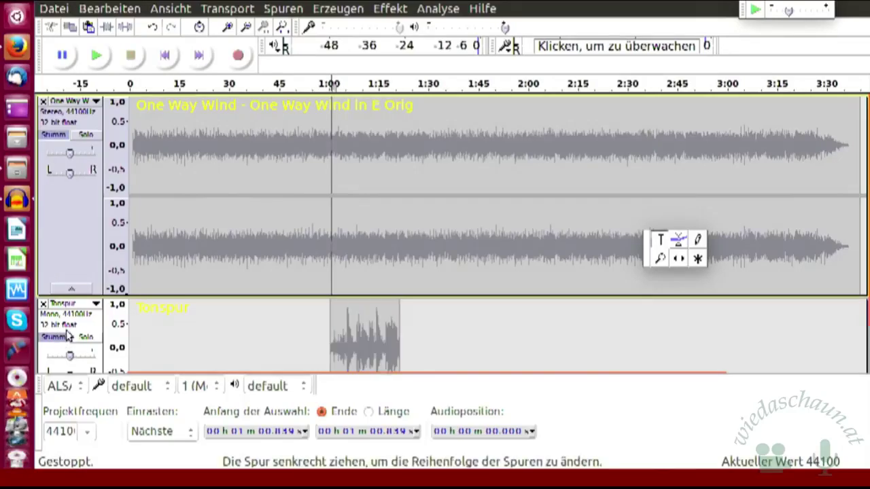
click(87, 135)
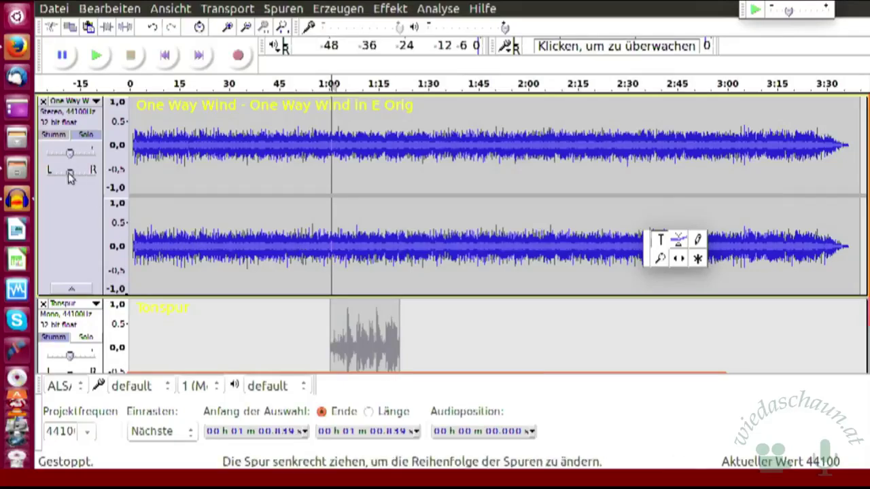
click(84, 200)
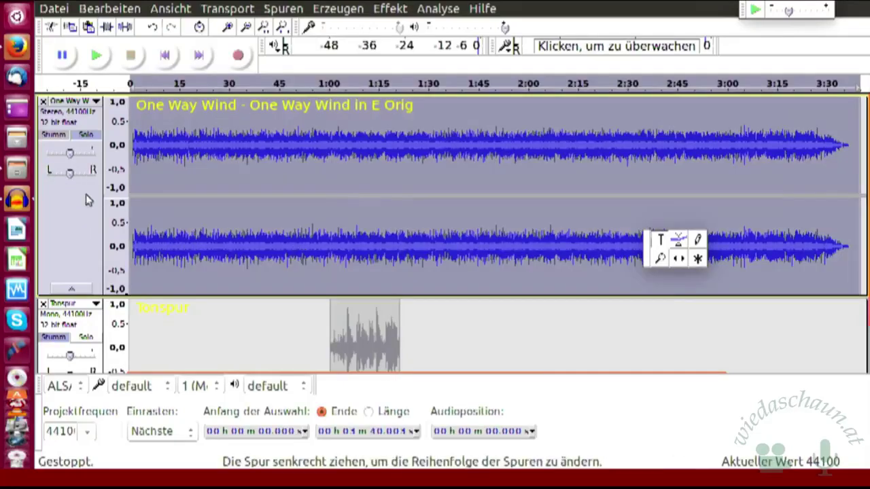
- Convert the music track to mono and select the voice clip from 0:59.8 to 1:22.4
click(289, 10)
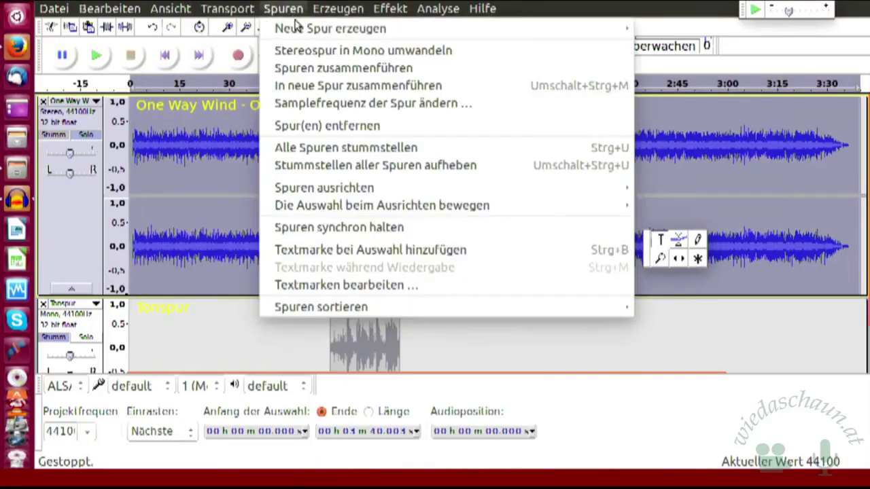
click(343, 53)
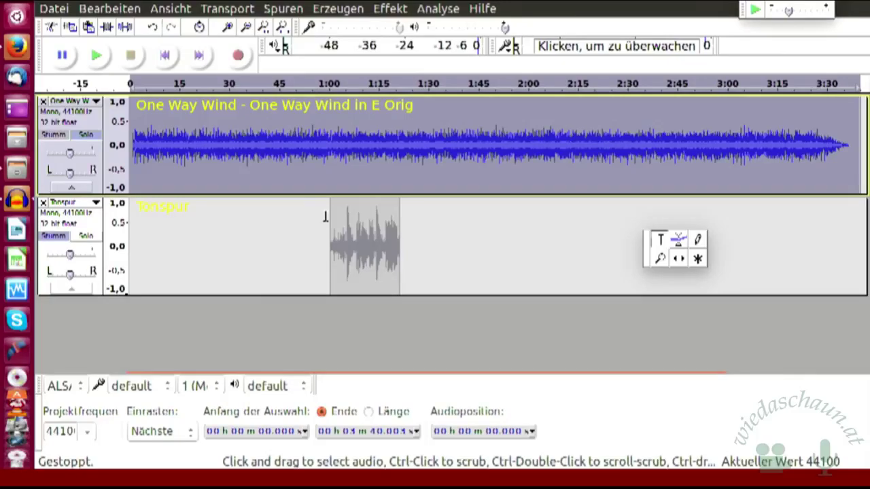
drag(327, 217, 404, 229)
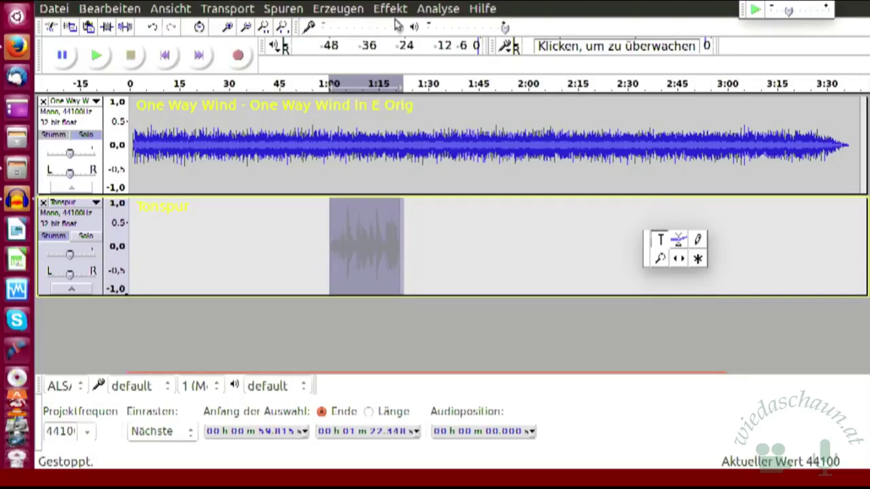
- Apply Verstärken with -20,0 dB gain to the selected voice clip
click(392, 11)
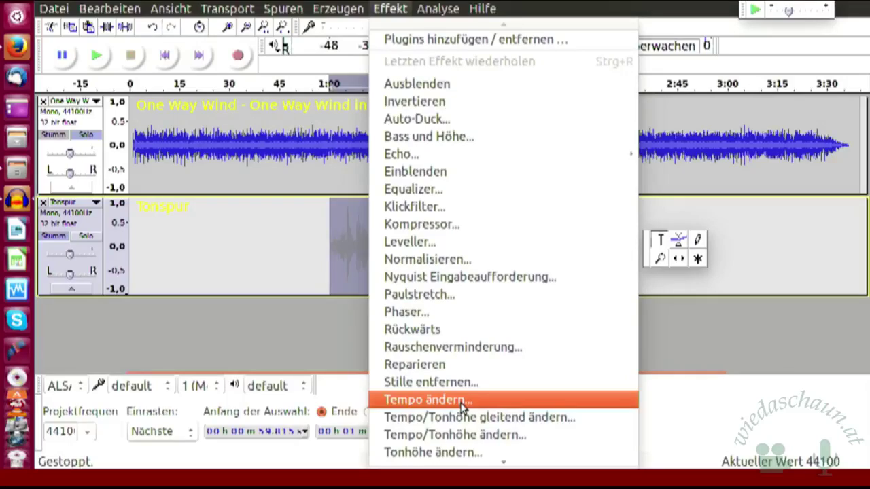
mouse_move(524, 462)
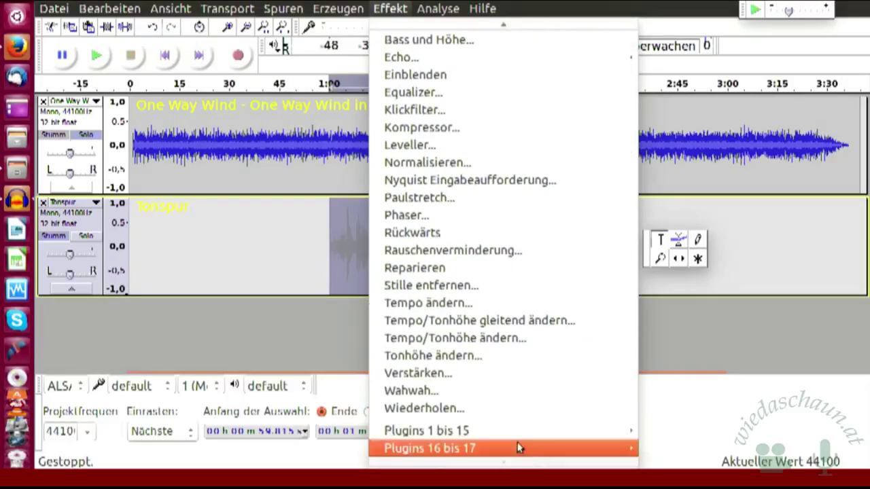
click(457, 379)
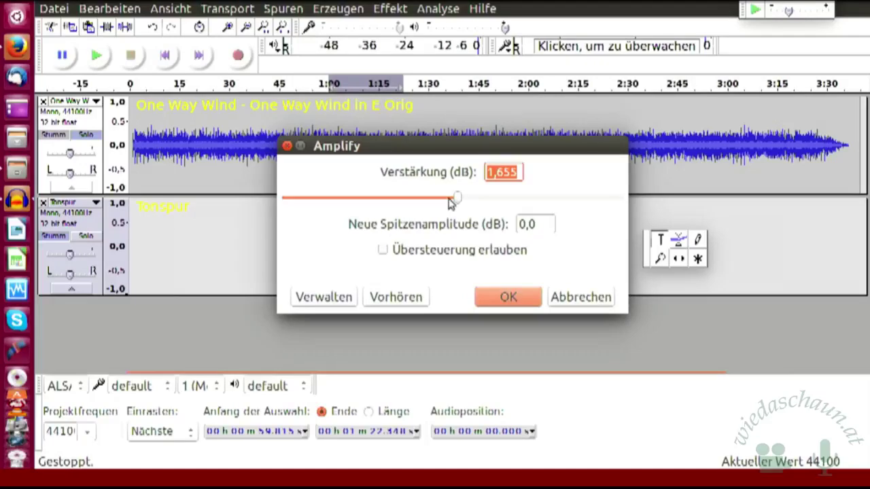
scroll(447, 200, down, 10)
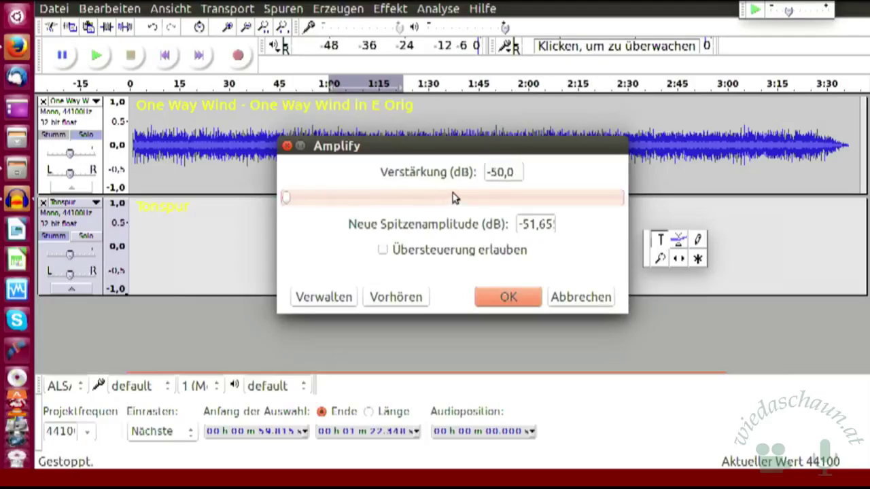
scroll(446, 200, up, 1)
scroll(446, 200, up, 2)
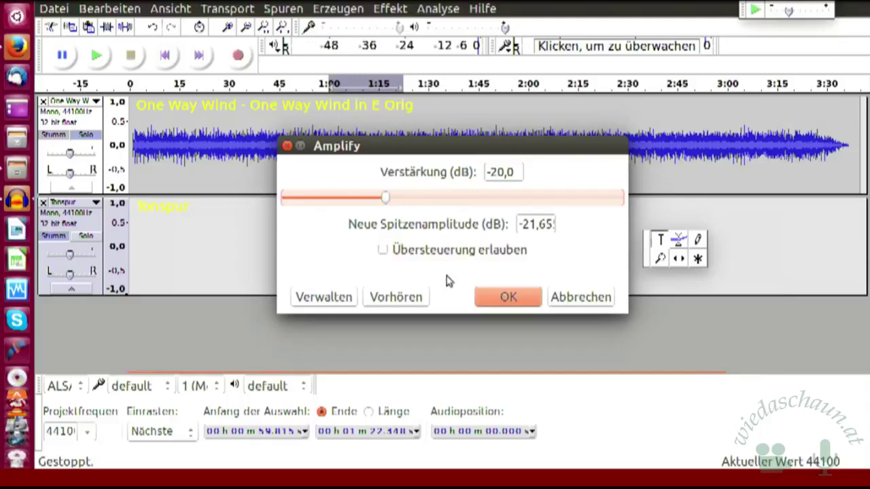
click(516, 301)
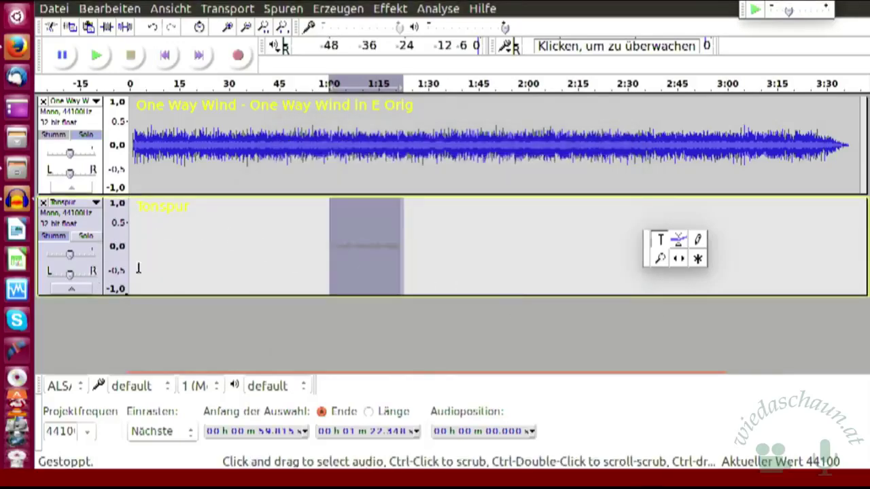
- Clear the selection and apply the Leveller at Sehr stark with -70 dB to all audio
click(221, 256)
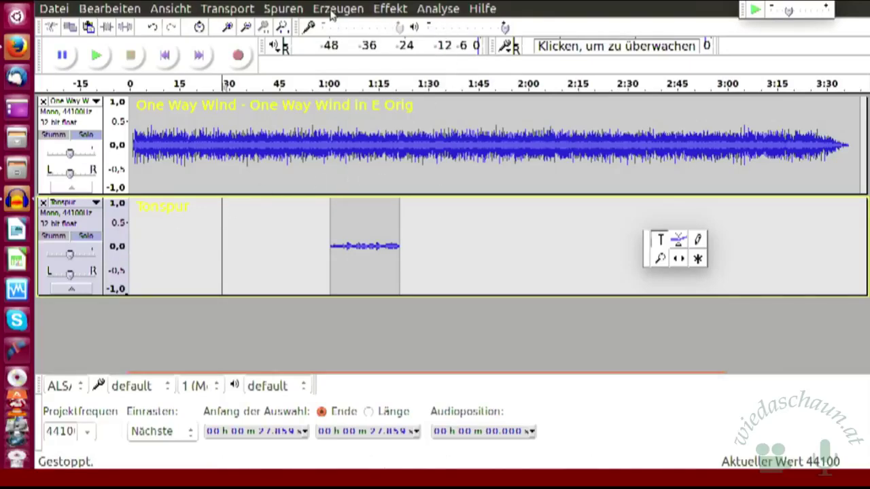
click(391, 10)
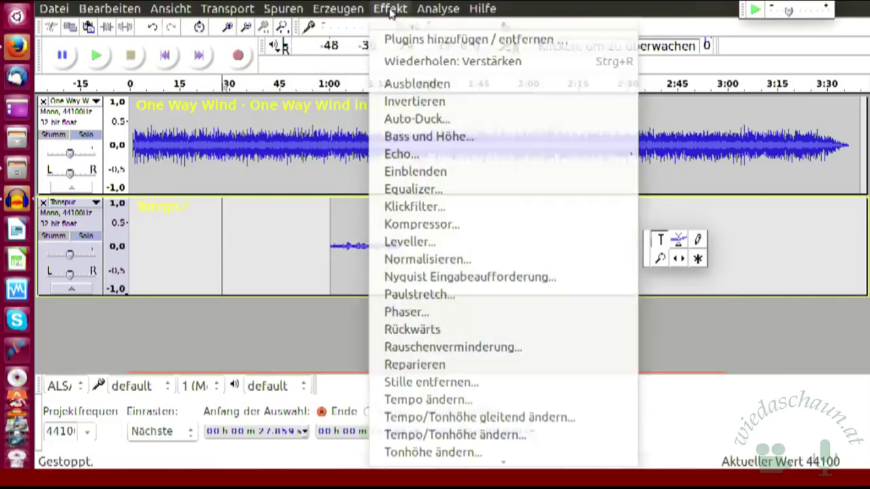
scroll(442, 445, down, 3)
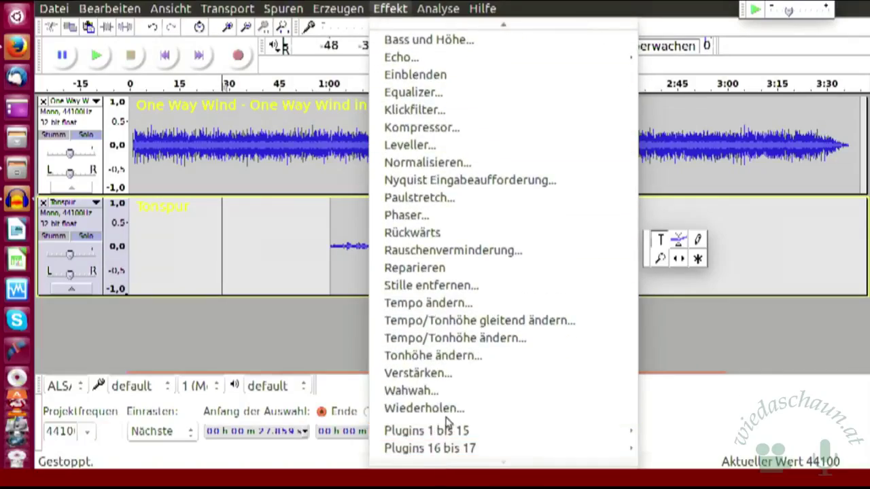
click(459, 146)
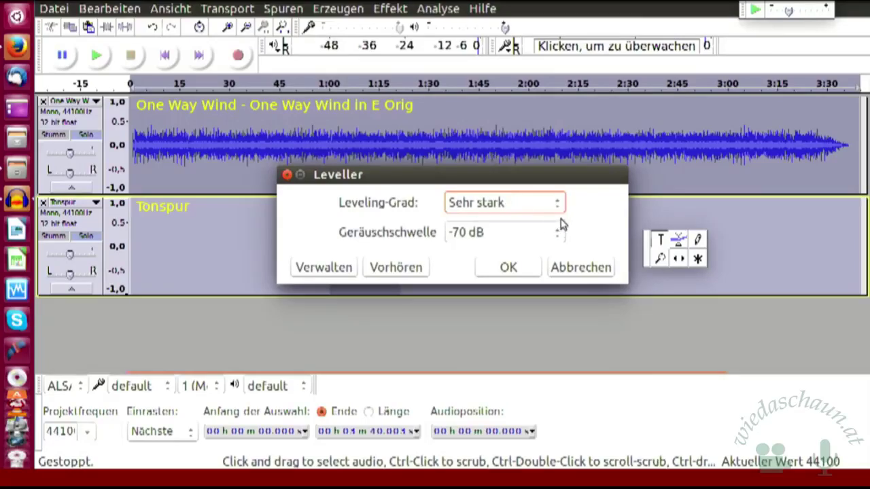
click(519, 267)
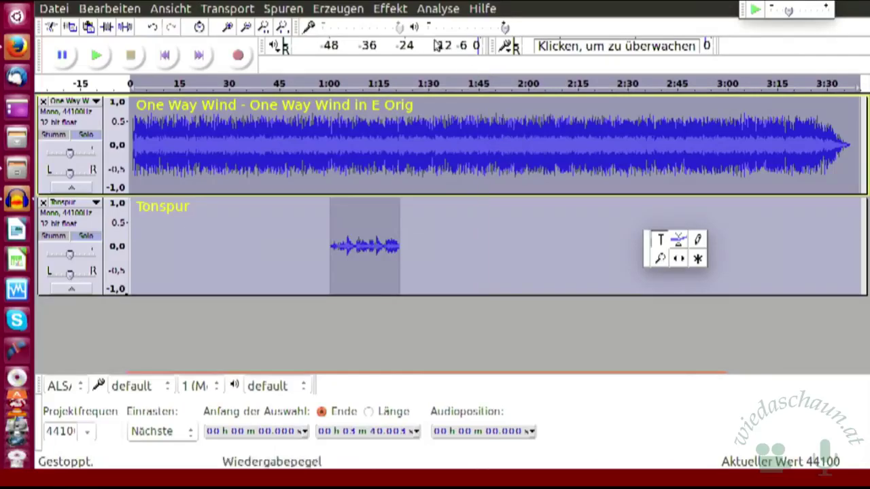
click(392, 10)
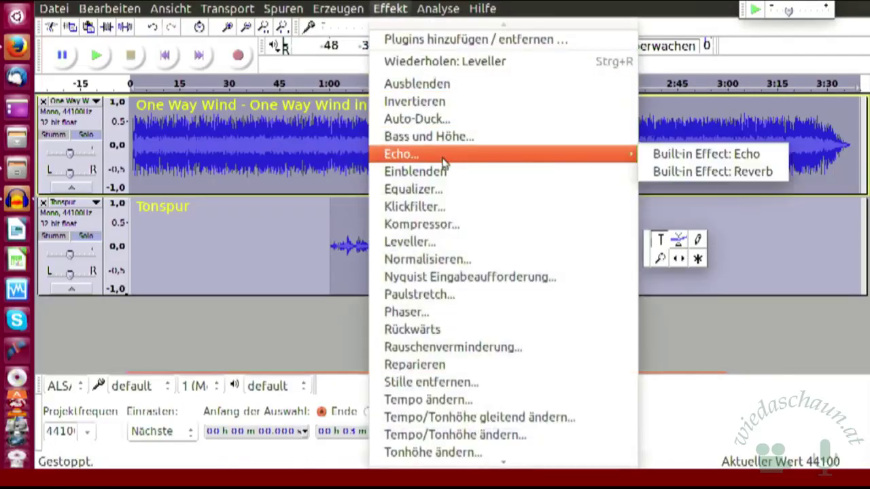
click(430, 243)
click(509, 276)
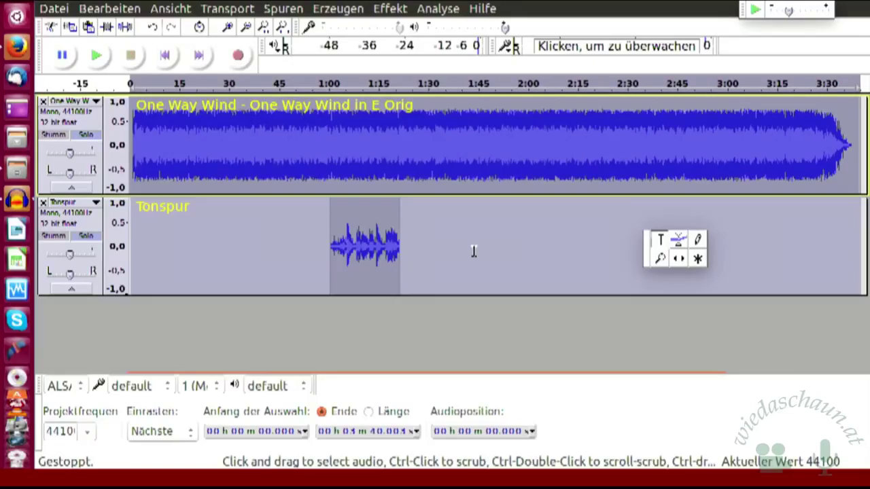
click(153, 31)
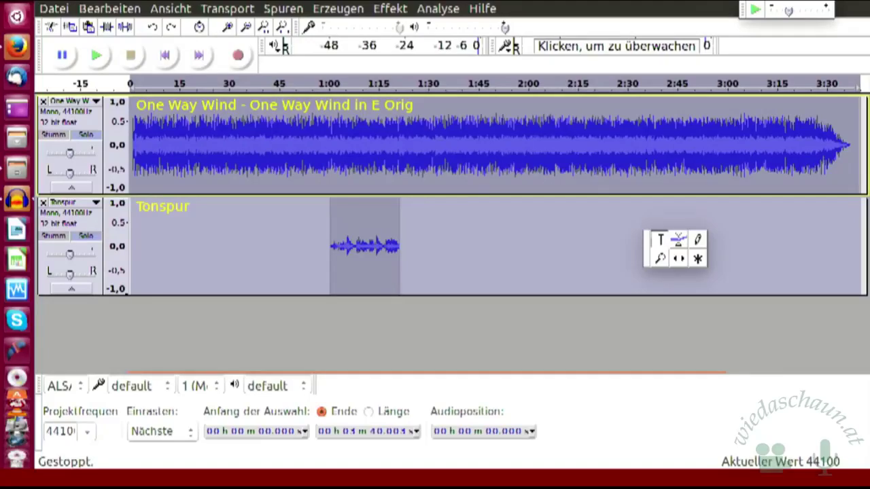
- Close the One Way Wind project and the remaining project, answering Nein to saving
key(ctrl+w)
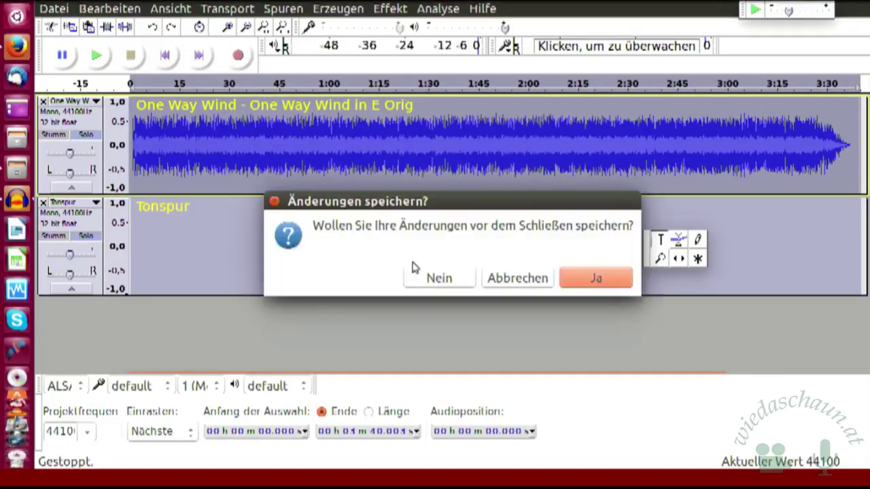
click(430, 279)
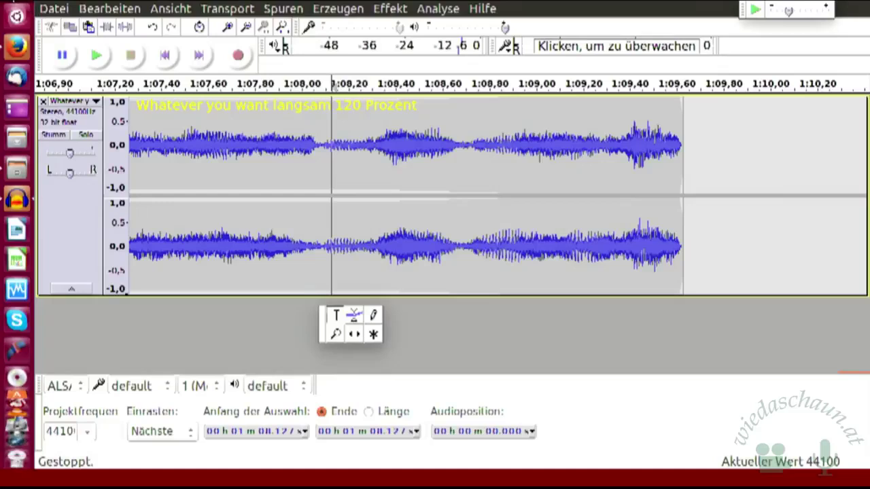
key(ctrl+w)
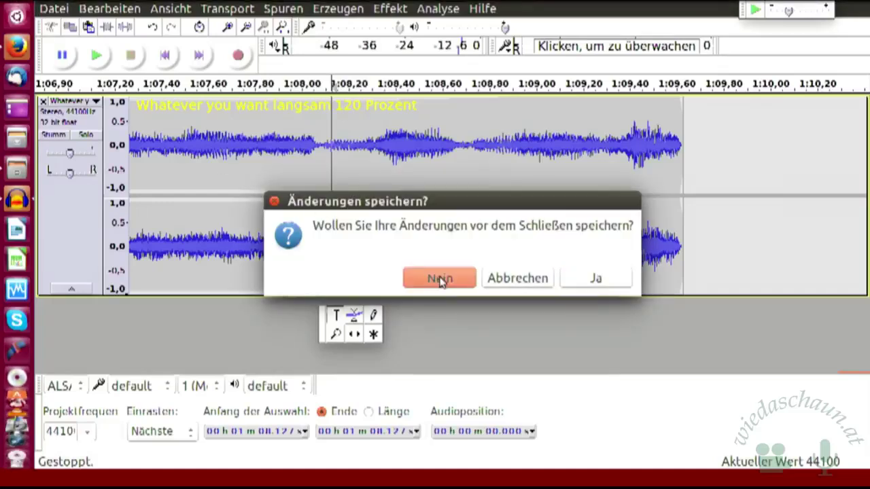
click(439, 279)
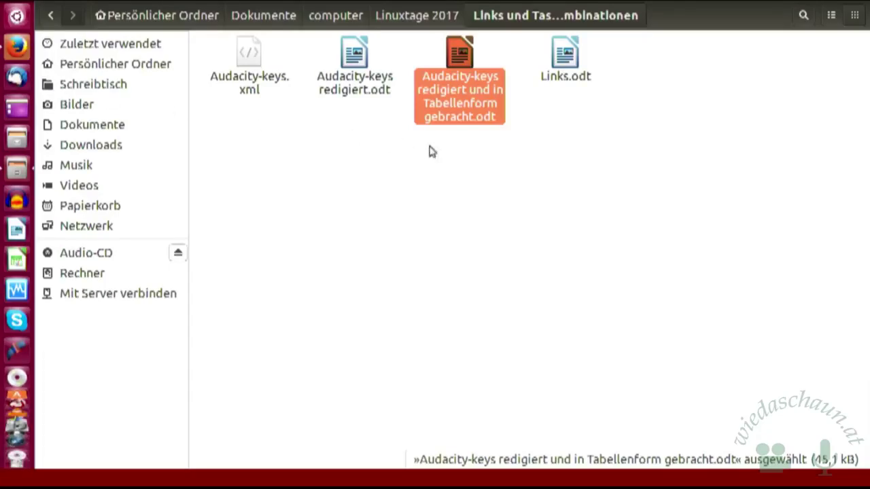
- Open Links.odt from the Files window in LibreOffice Writer
double_click(559, 60)
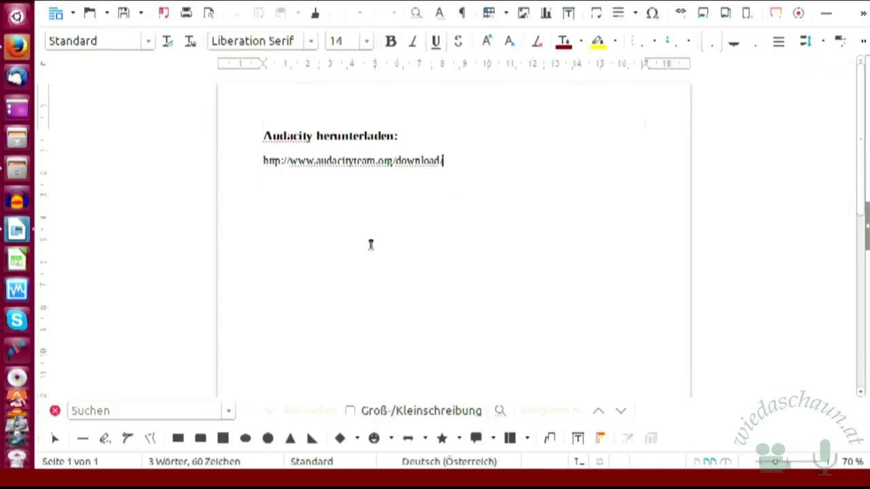
- Type a phone number on a new line beneath the audacityteam.org download link
key(Return)
text(J)
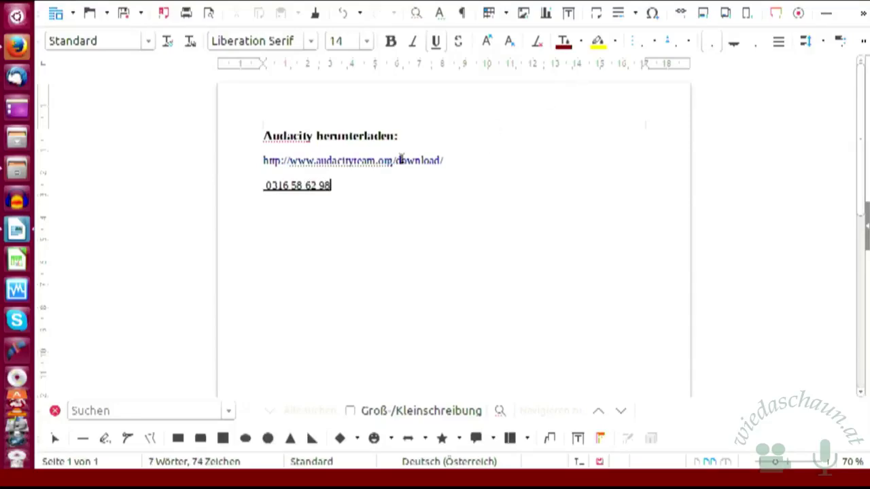
- Select the phone number and set its font size to 40 pt
drag(262, 179, 342, 188)
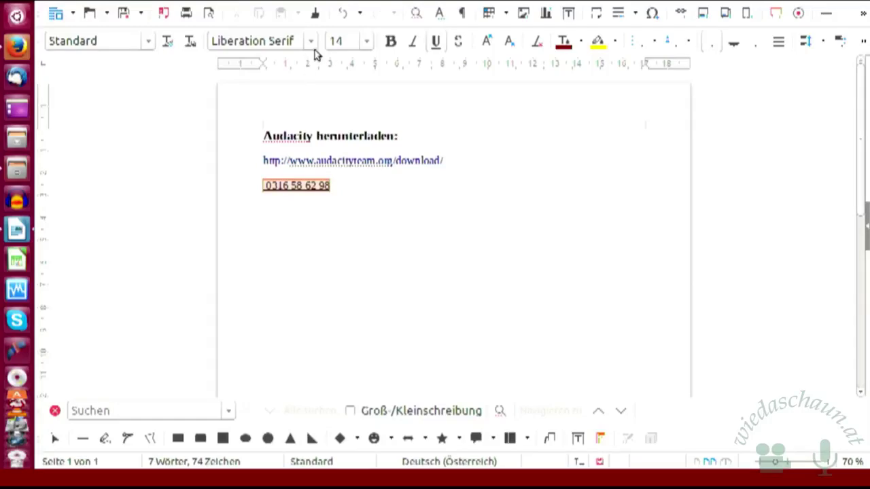
click(365, 44)
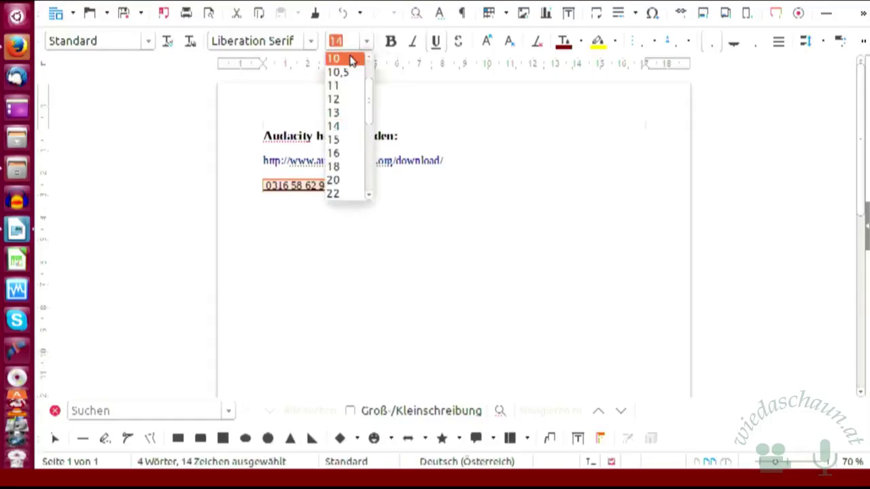
click(367, 198)
click(368, 198)
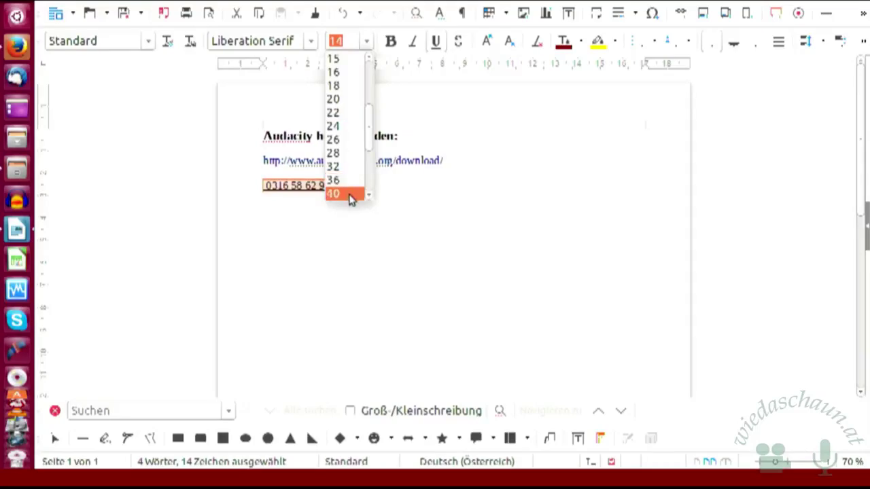
click(350, 194)
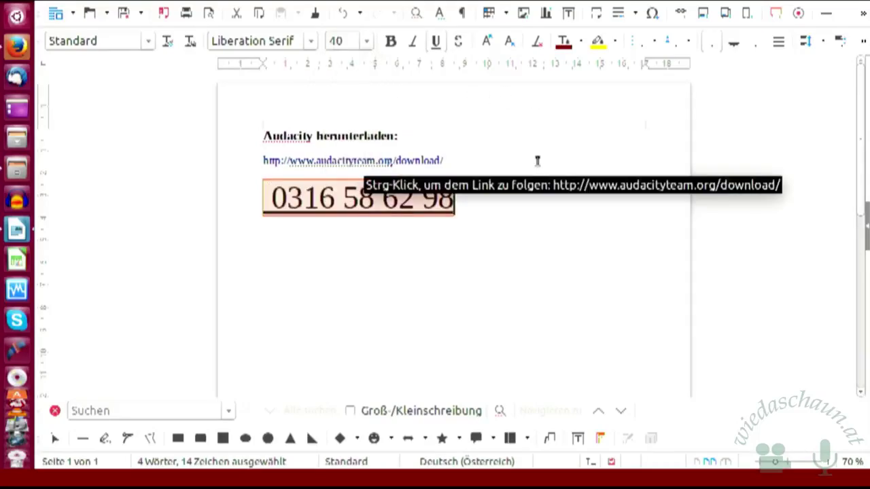